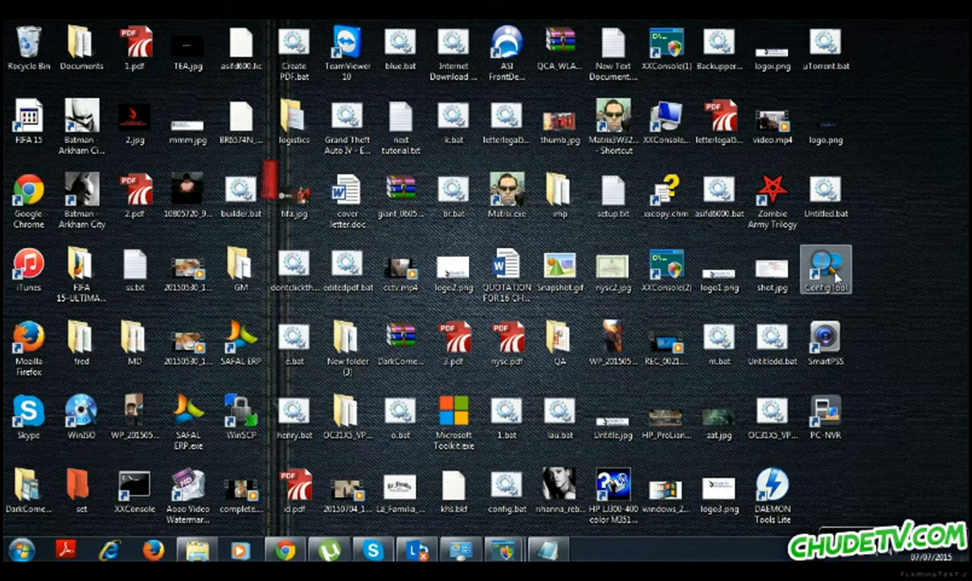
# Launch ConfigTool from the desktop so it discovers the PC-NVR and the IPC at 192.168.0.6.
pyautogui.click(834, 280)
pyautogui.doubleClick(831, 276)
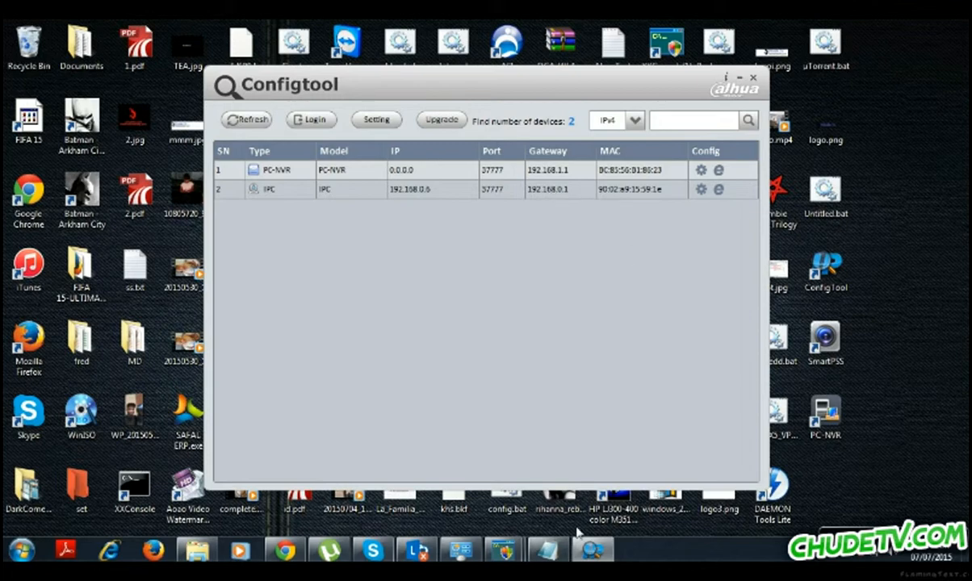
# Show the Local Area Connection details (192.168.1.184, gateway 192.168.1.1) beside ConfigTool.
pyautogui.click(461, 550)
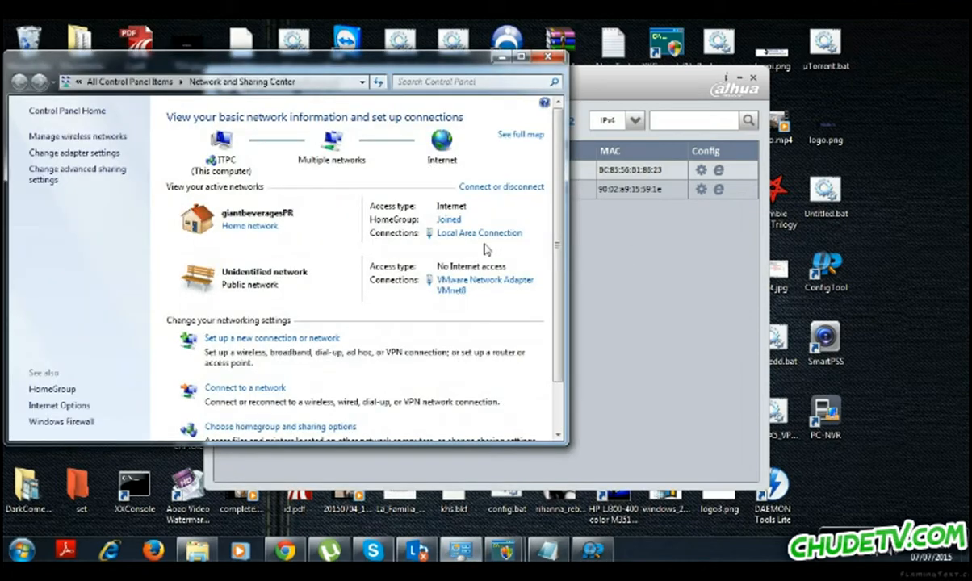
pyautogui.click(442, 232)
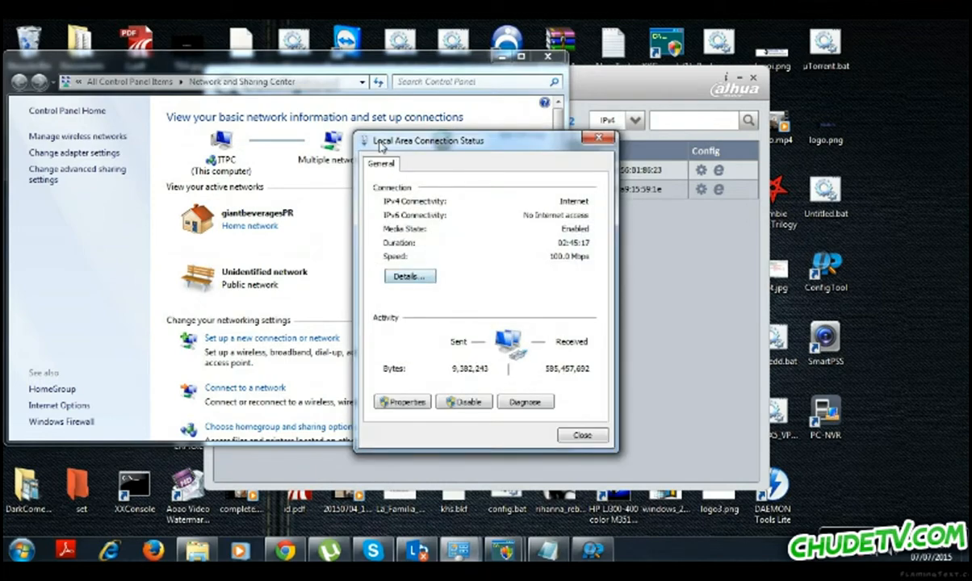
pyautogui.moveTo(379, 145); pyautogui.dragTo(232, 93)
pyautogui.click(256, 223)
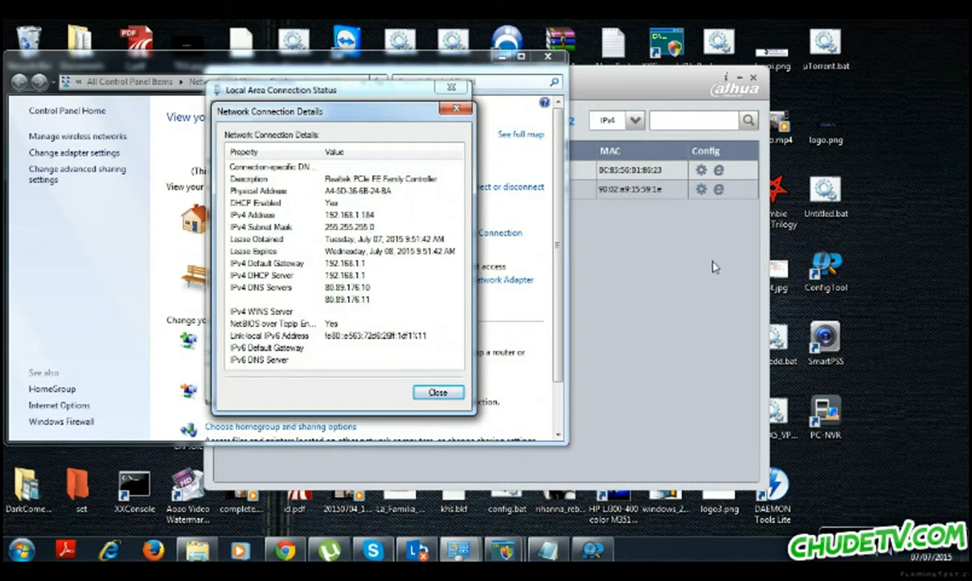
pyautogui.moveTo(568, 88); pyautogui.dragTo(822, 91)
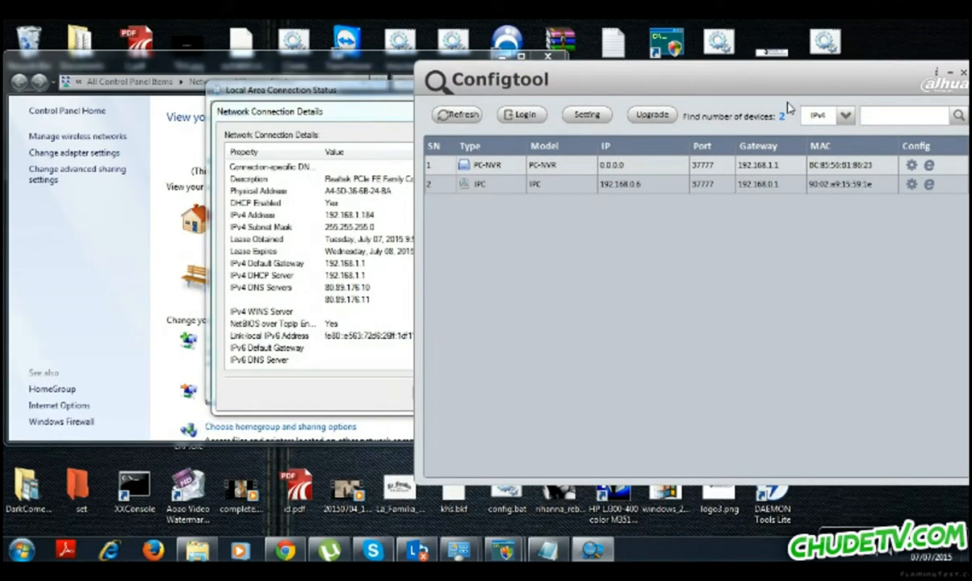
# Open Command Prompt via cmd and ping the camera at 192.168.0.6.
pyautogui.click(22, 550)
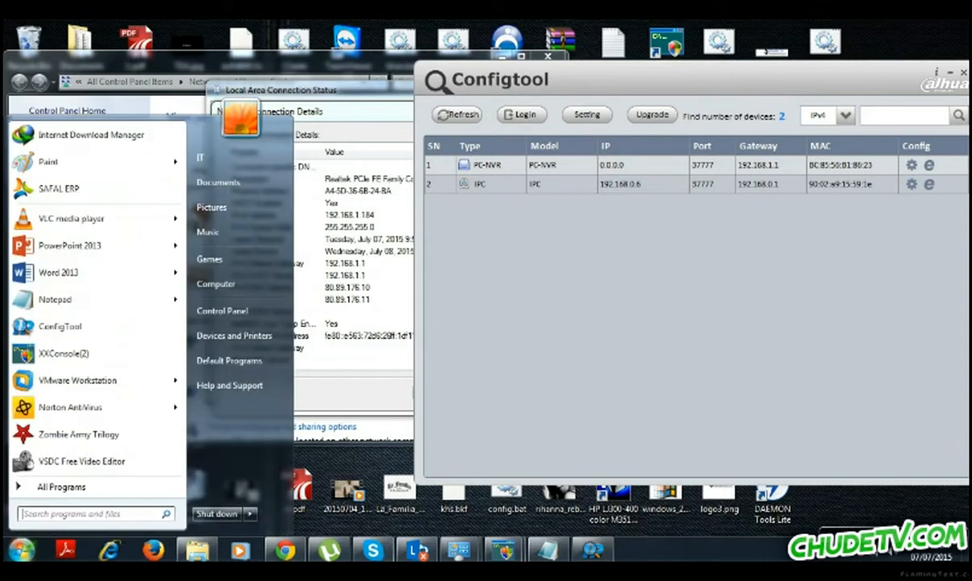
pyautogui.write('cmd')
pyautogui.press('Return')
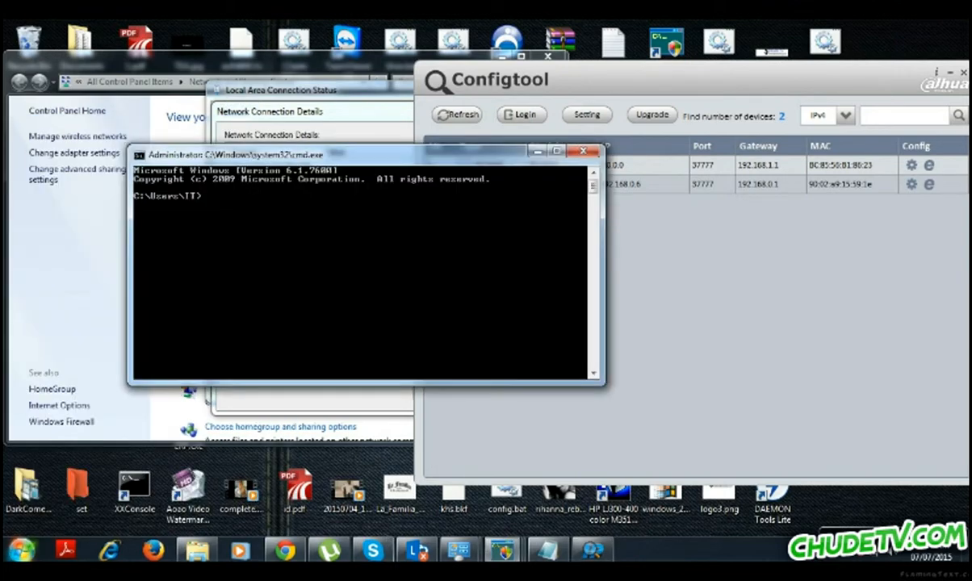
pyautogui.write('ping 192.168.0.')
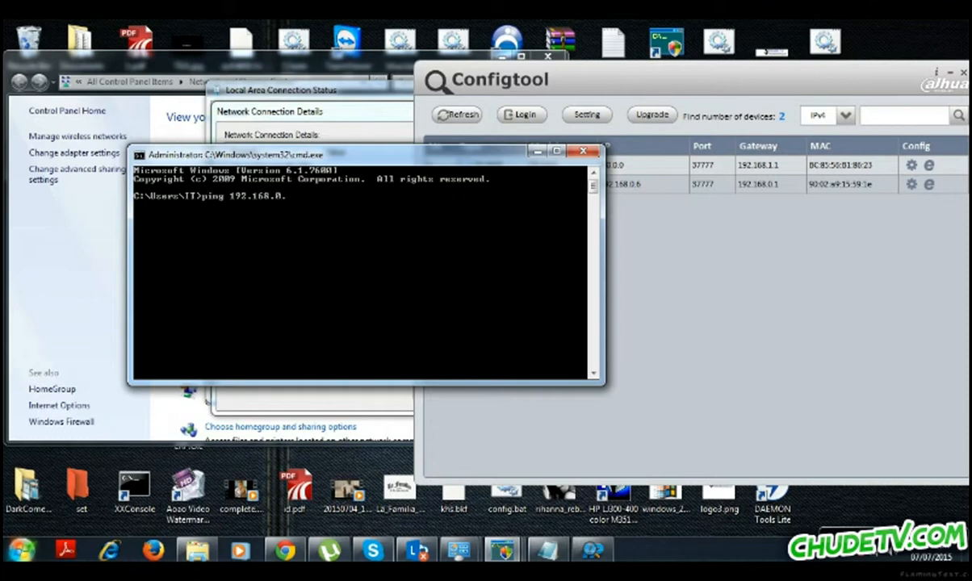
pyautogui.write('6')
pyautogui.press('Return')
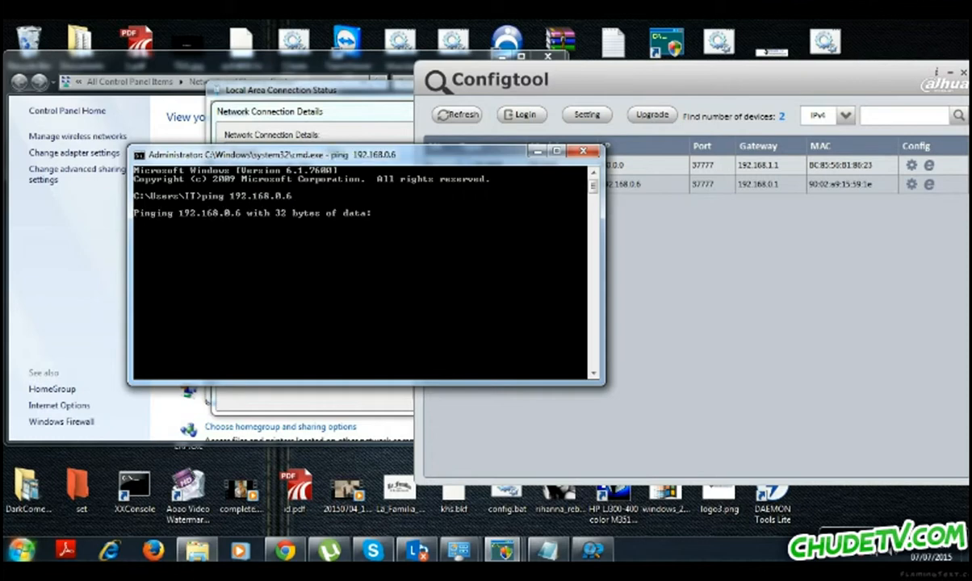
# Minimize the console and reposition the ConfigTool window.
pyautogui.moveTo(371, 155); pyautogui.dragTo(251, 128)
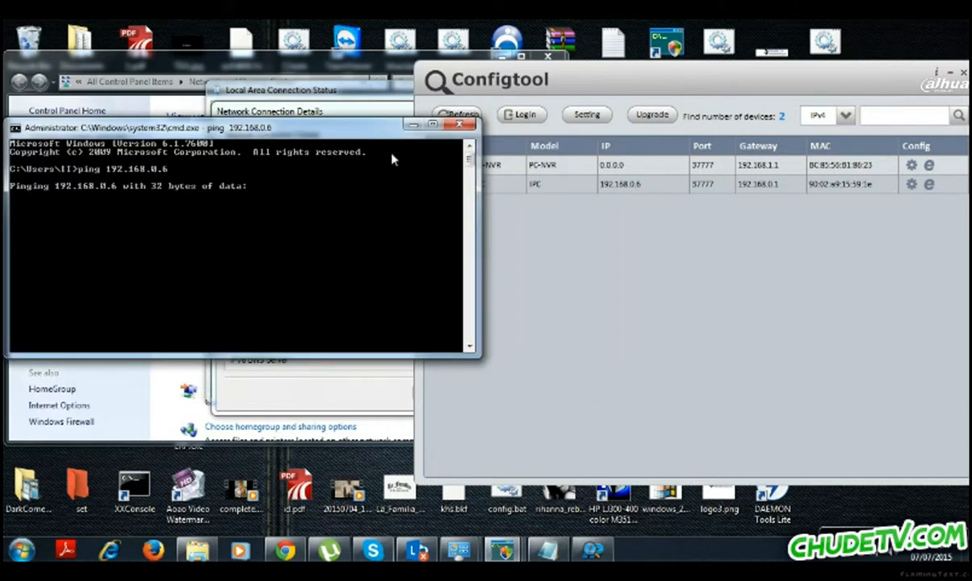
pyautogui.click(412, 127)
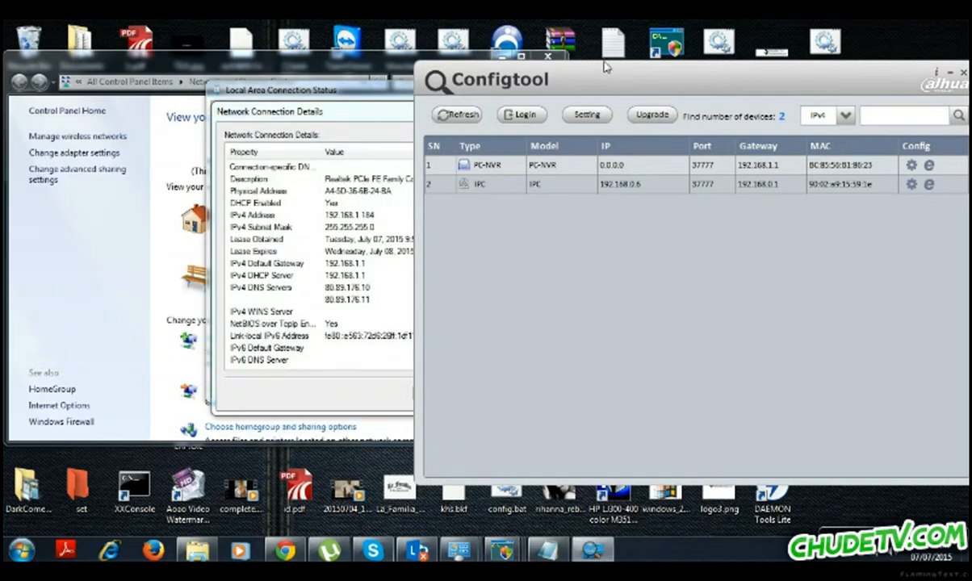
pyautogui.moveTo(586, 81); pyautogui.dragTo(479, 73)
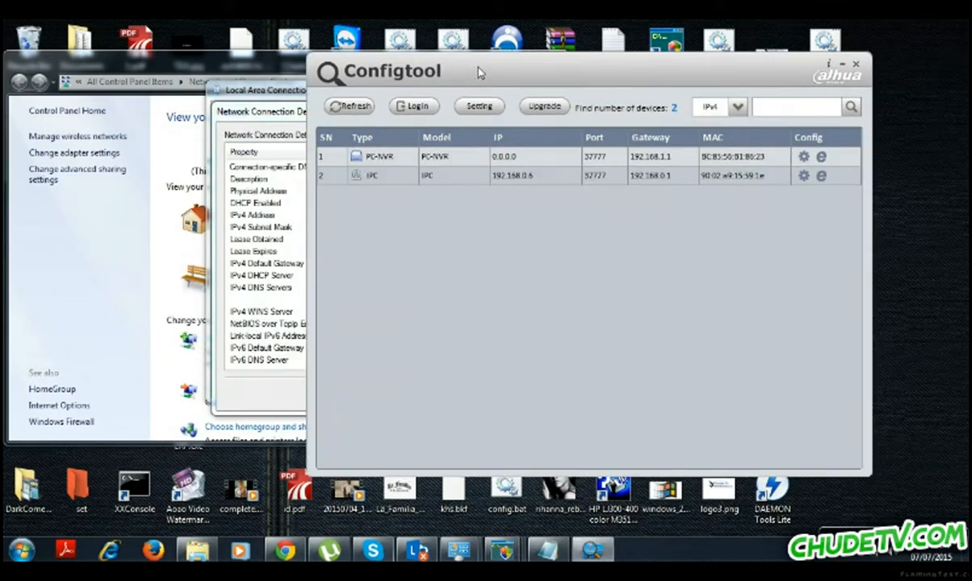
# Change the IPC camera's IP to 192.168.1.6 and gateway to 192.168.1.1, and apply.
pyautogui.click(803, 176)
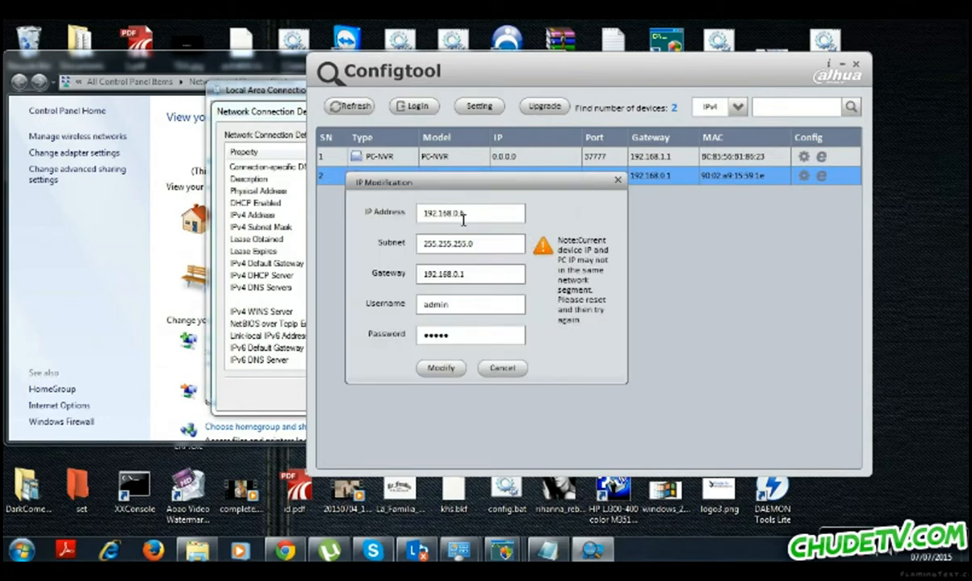
pyautogui.moveTo(464, 215); pyautogui.dragTo(453, 215)
pyautogui.moveTo(460, 277); pyautogui.dragTo(454, 278)
pyautogui.write('1')
pyautogui.click(440, 369)
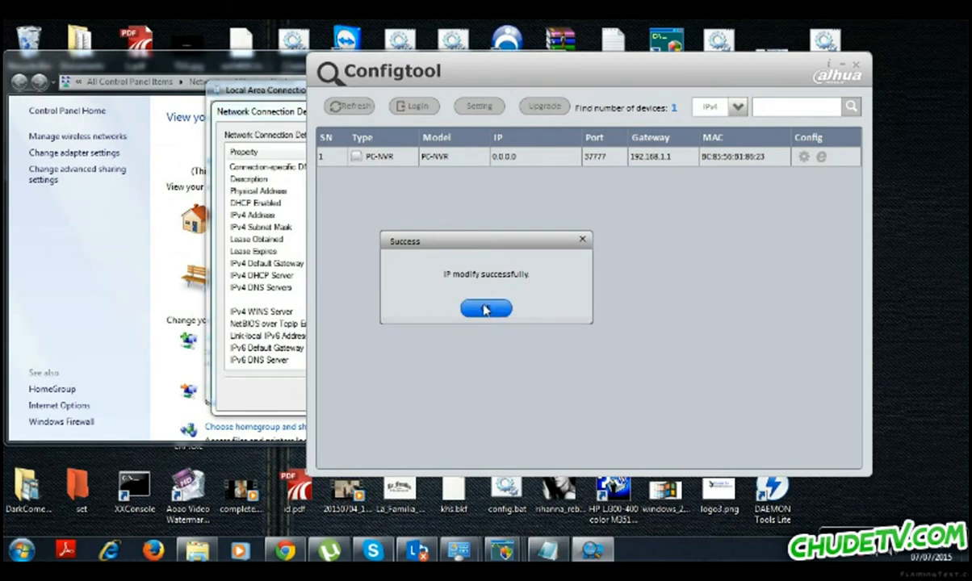
pyautogui.click(486, 308)
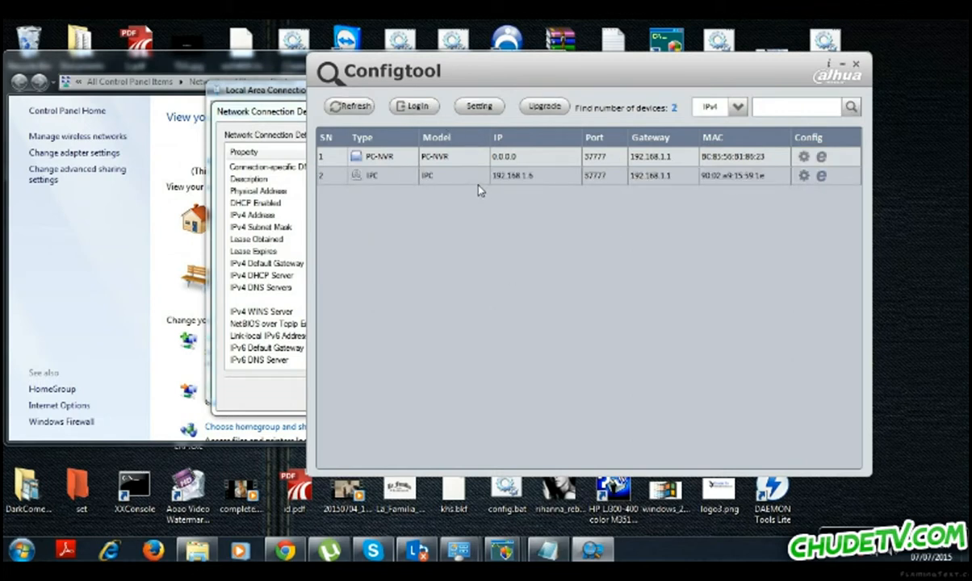
# Run 'ping 192.168.1.6 -t' in a new Command Prompt, then return to ConfigTool.
pyautogui.click(21, 551)
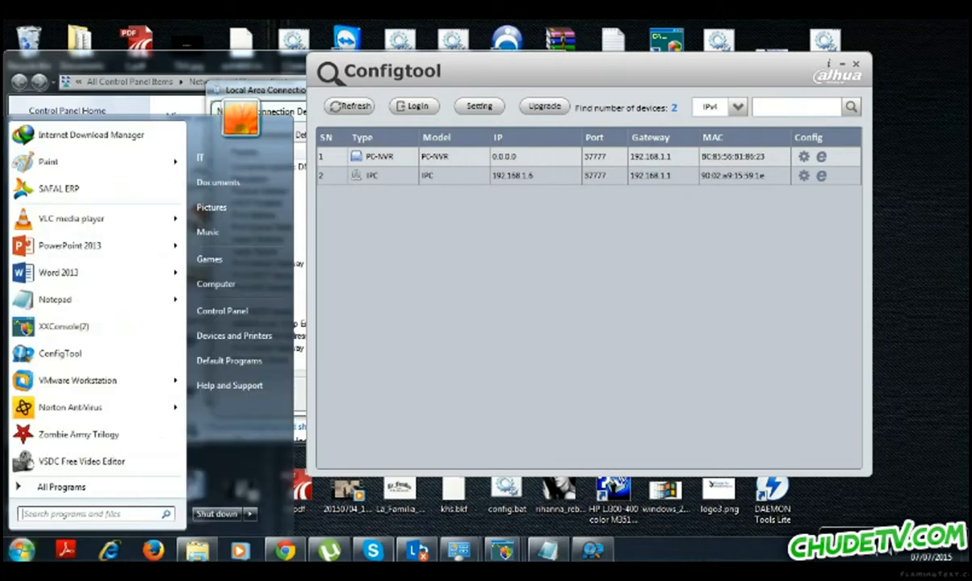
pyautogui.write('cmd')
pyautogui.press('Return')
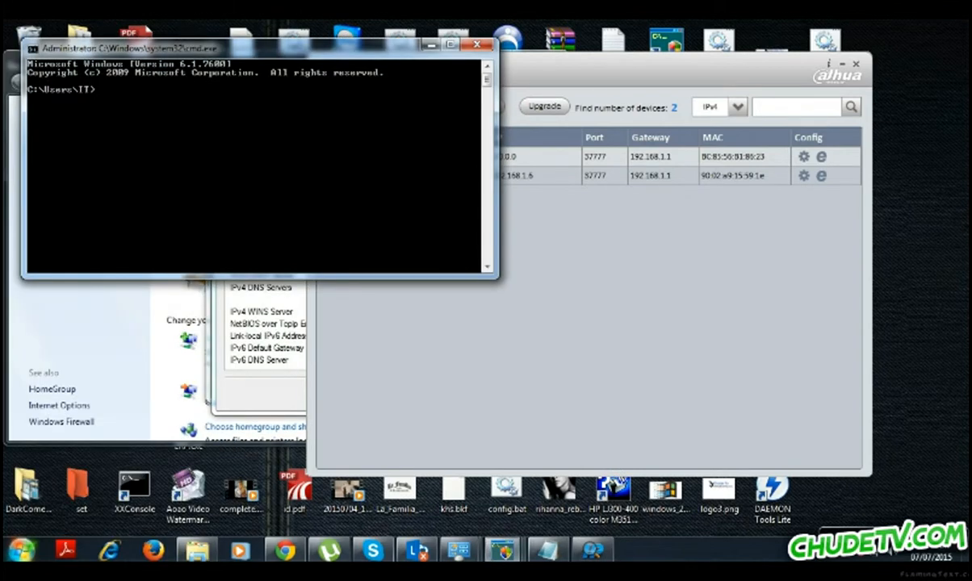
pyautogui.write('ping 192.16')
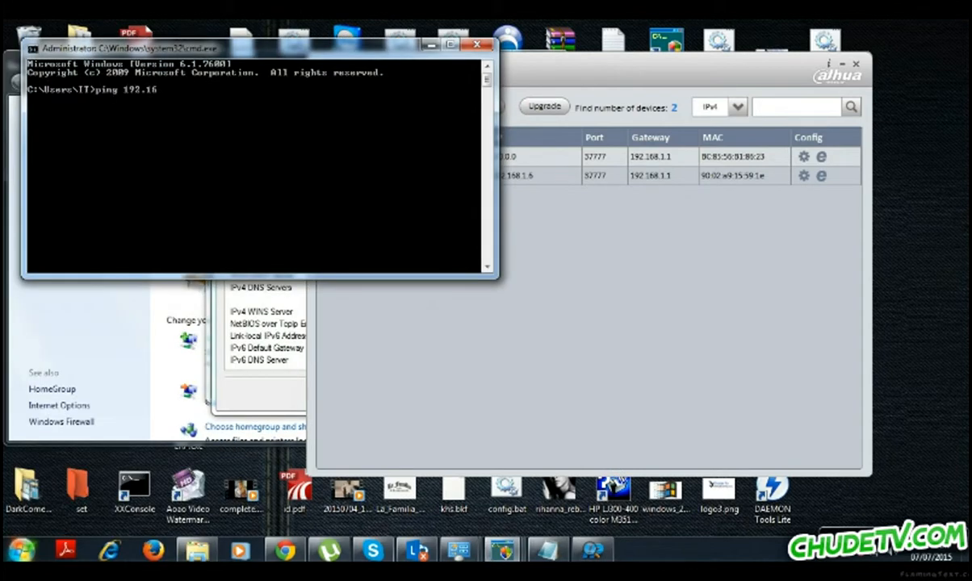
pyautogui.write('8.1.6 -t')
pyautogui.press('Return')
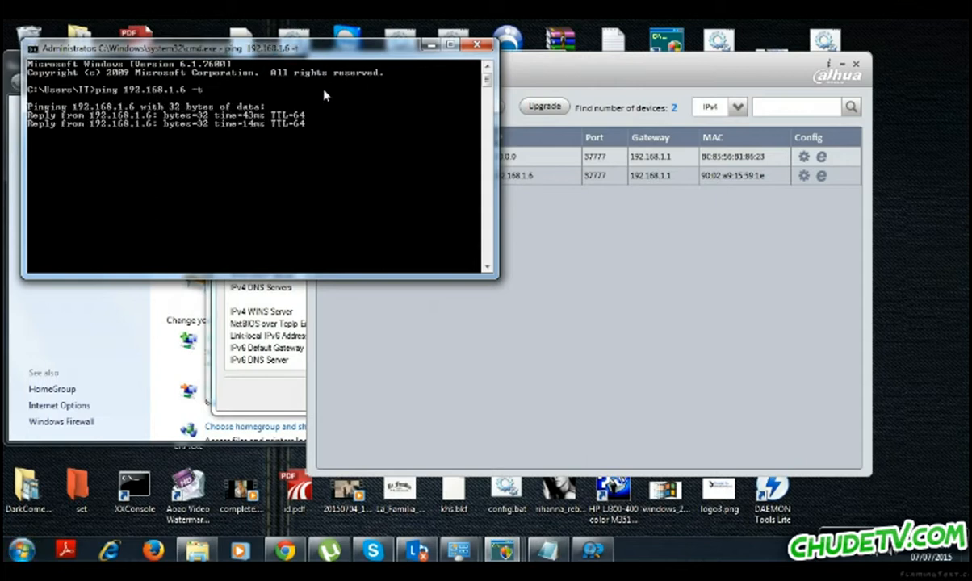
pyautogui.click(587, 71)
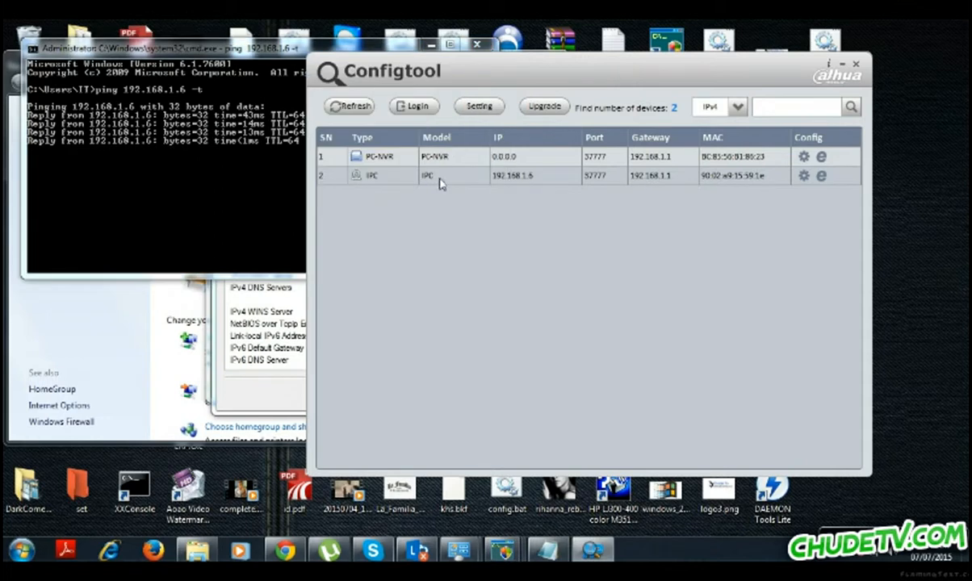
# Open the camera's configuration, set brightness to 71% and colour mode to Soft, then view Net settings.
pyautogui.click(804, 177)
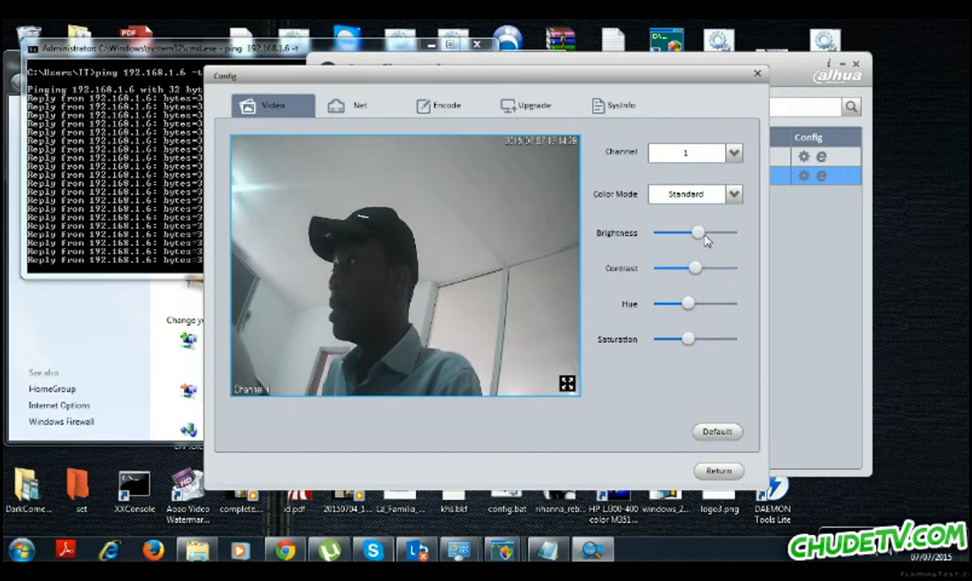
pyautogui.moveTo(698, 232); pyautogui.dragTo(705, 268)
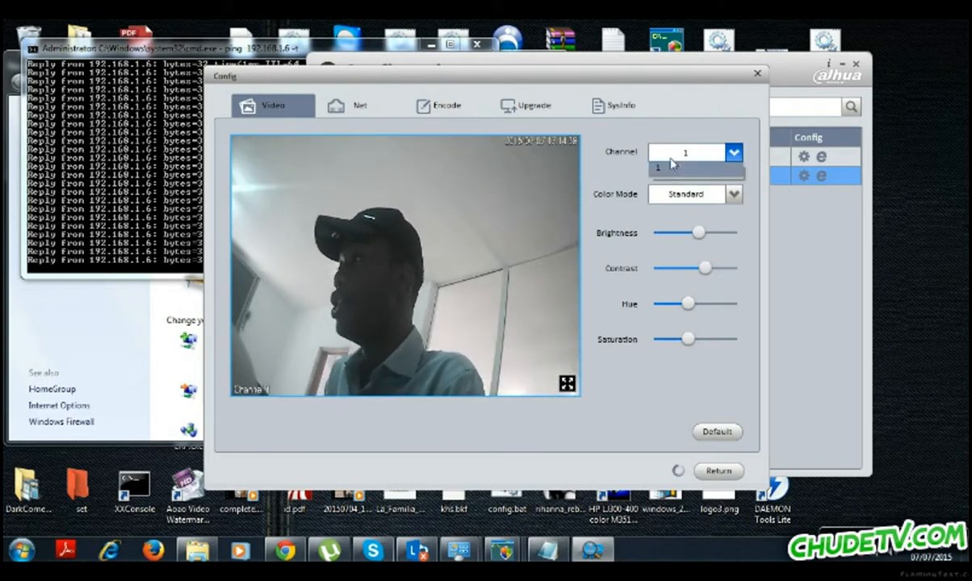
pyautogui.click(687, 197)
pyautogui.click(668, 230)
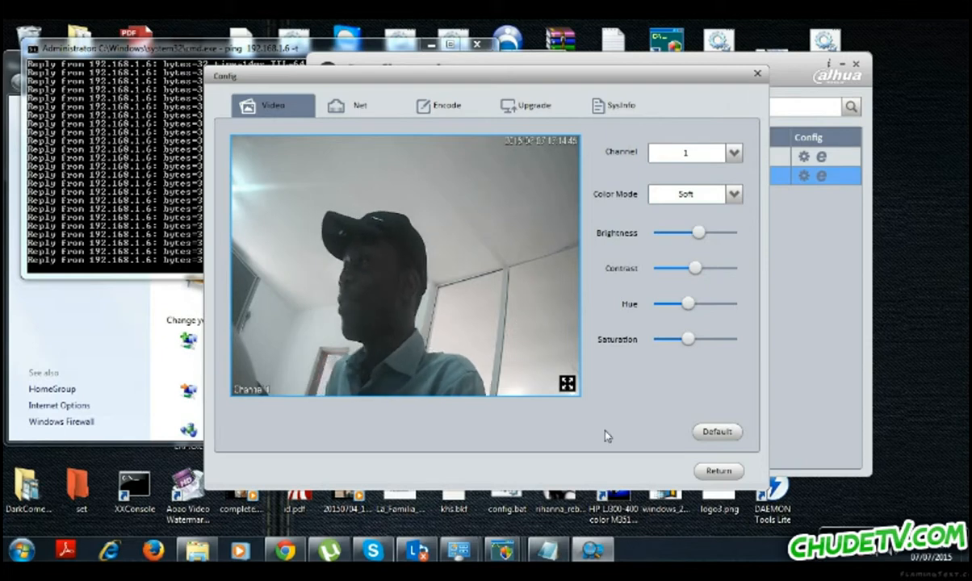
pyautogui.click(361, 103)
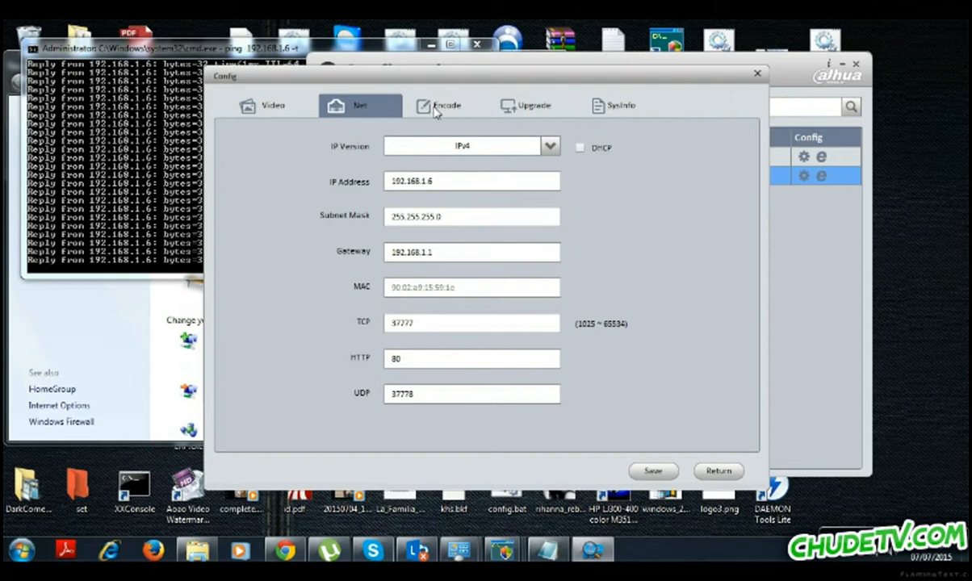
# Review the Encode tab's channel 1, Regular stream and H264 format without changing them.
pyautogui.click(435, 112)
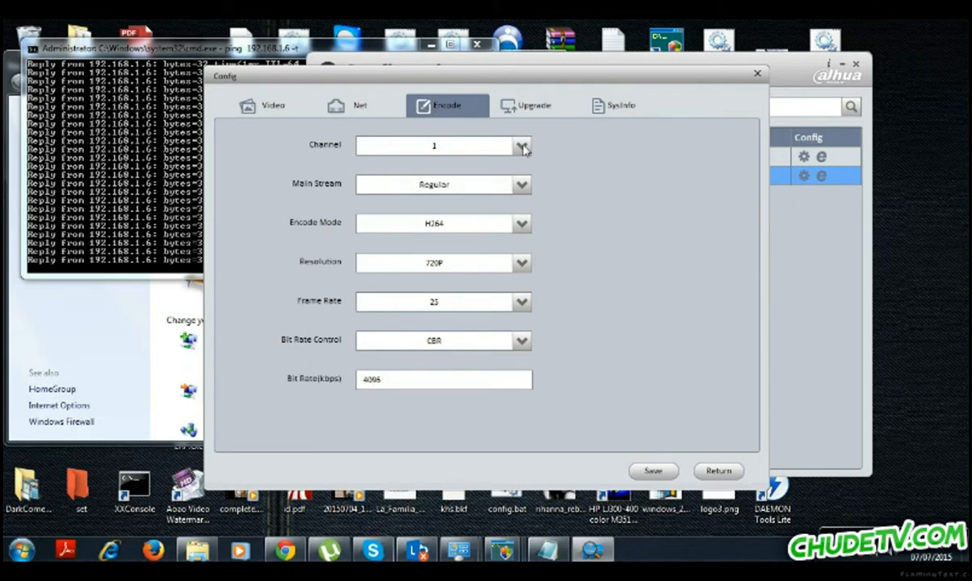
pyautogui.click(523, 147)
pyautogui.click(523, 147)
pyautogui.click(521, 187)
pyautogui.click(710, 265)
pyautogui.click(517, 233)
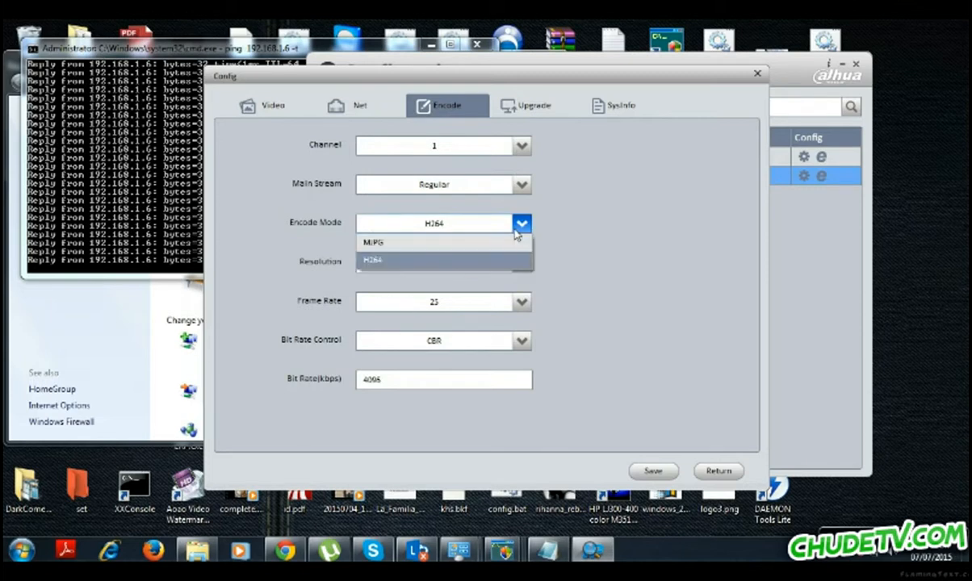
pyautogui.click(518, 229)
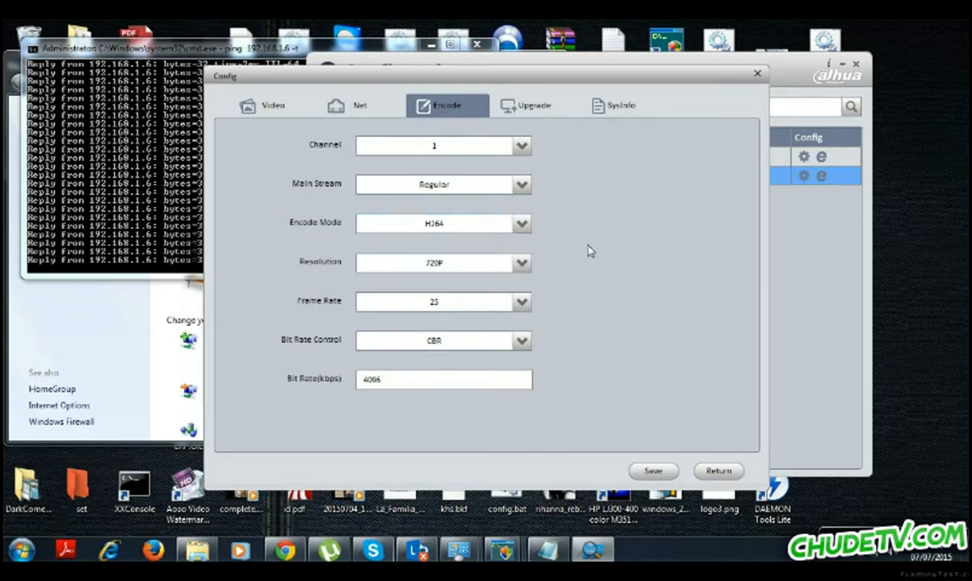
# Confirm 720P resolution and CBR bit rate control unchanged, then go to the Upgrade page.
pyautogui.click(505, 265)
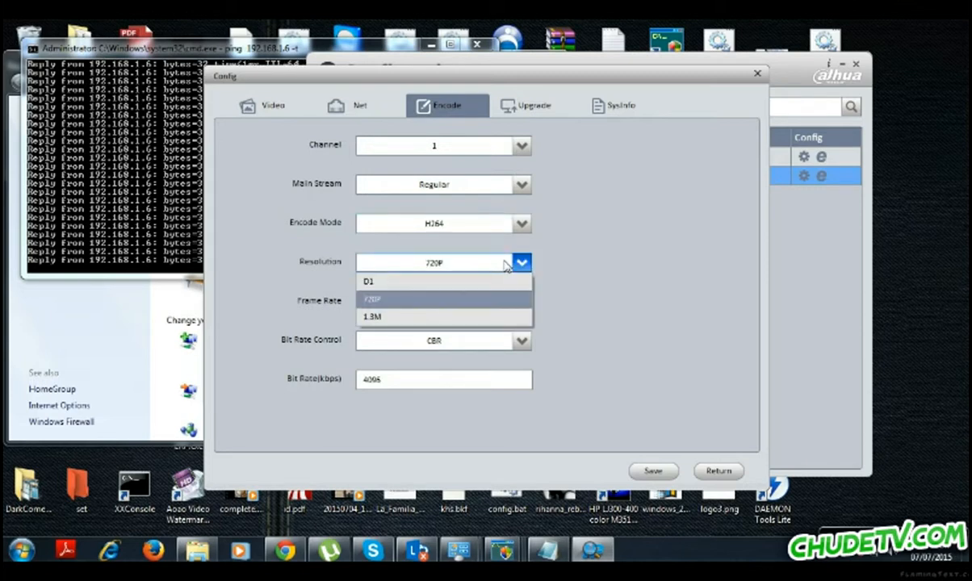
pyautogui.click(578, 289)
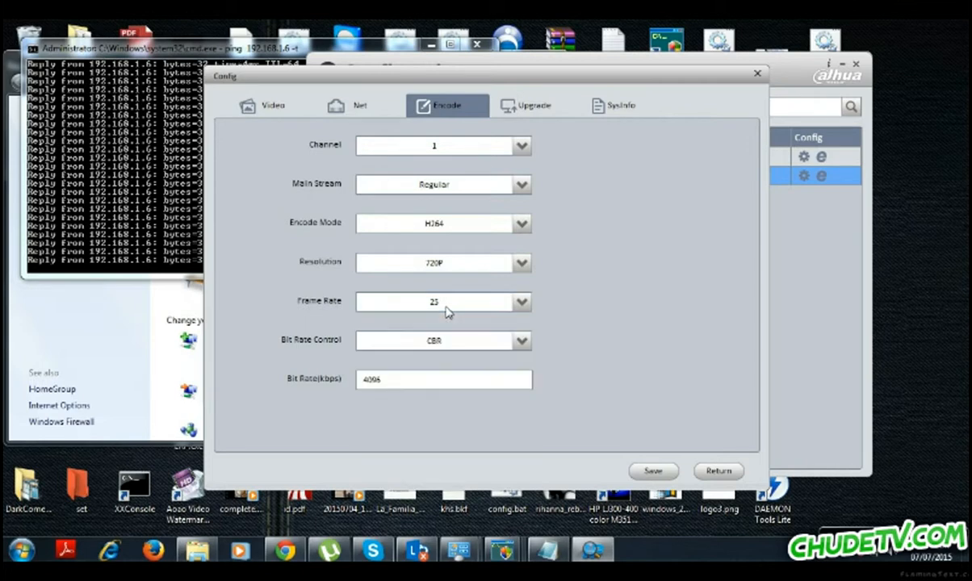
pyautogui.click(463, 348)
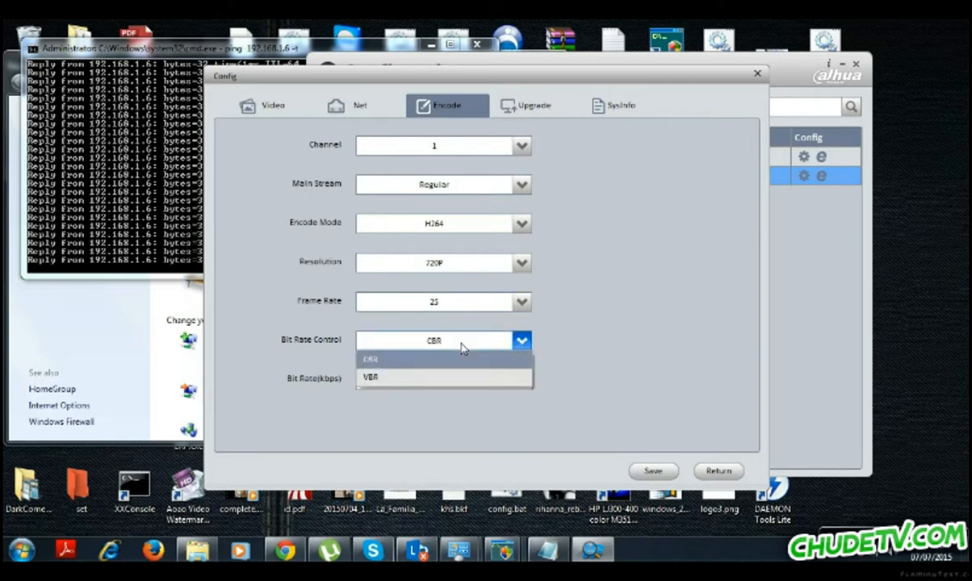
pyautogui.click(587, 338)
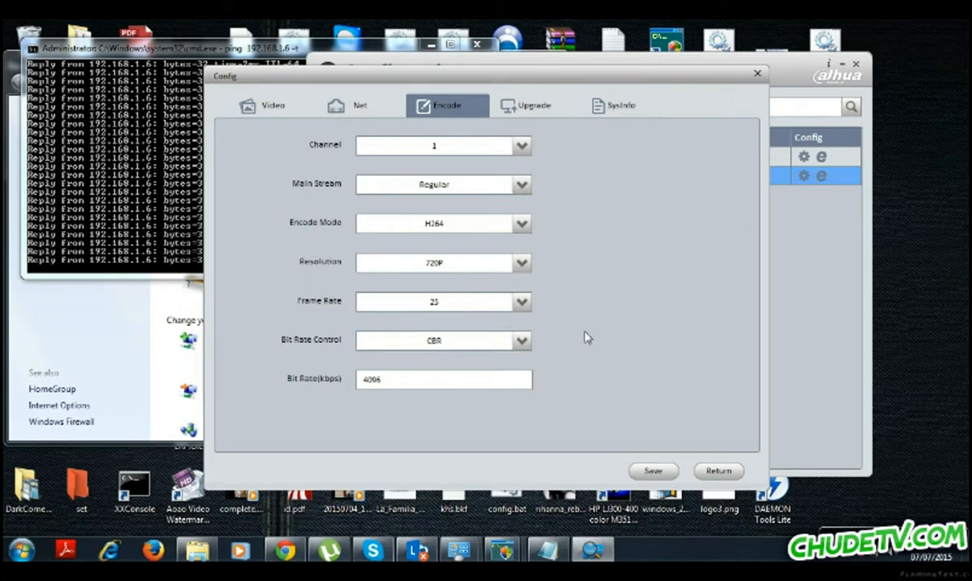
pyautogui.click(538, 113)
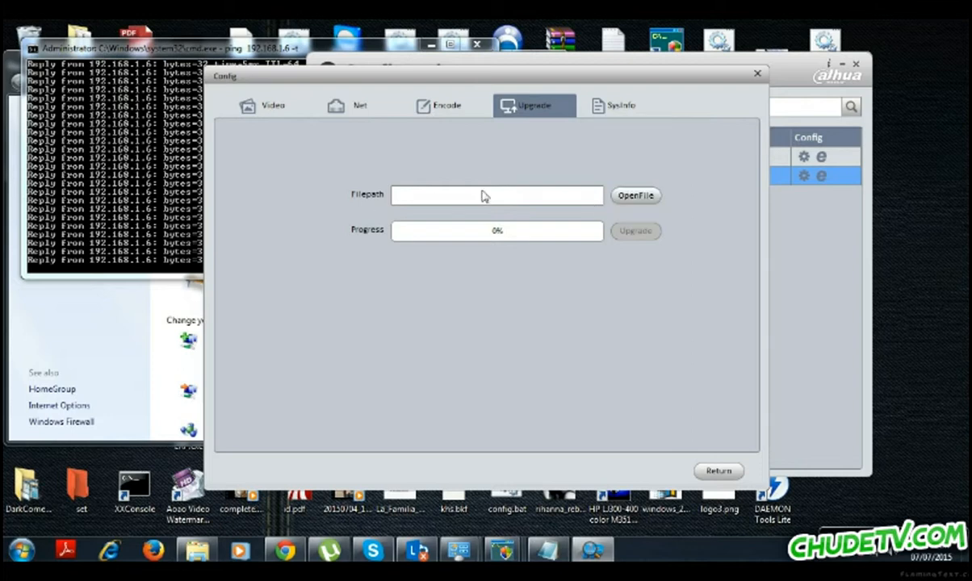
# Check the camera's SysInfo page, then return to the device list.
pyautogui.click(620, 109)
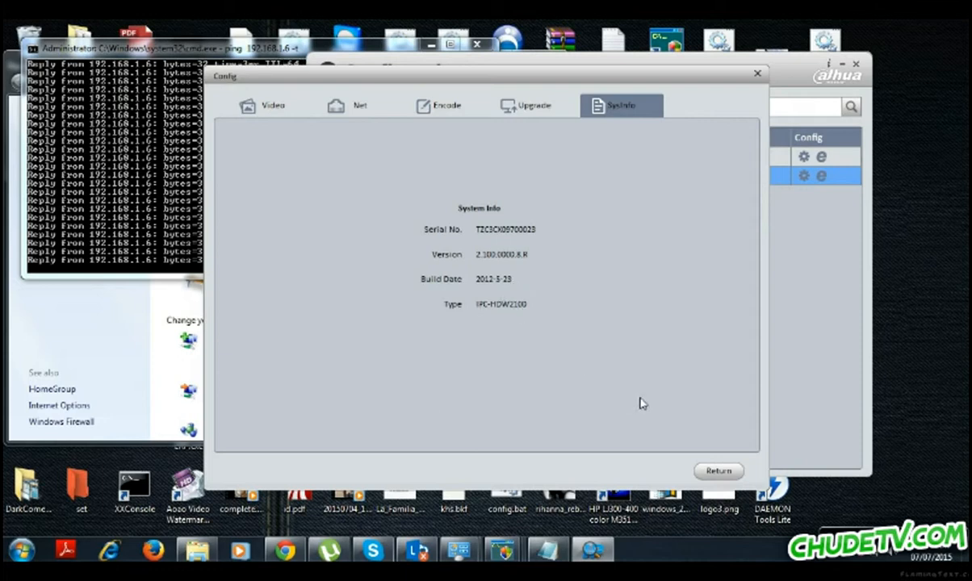
pyautogui.click(719, 473)
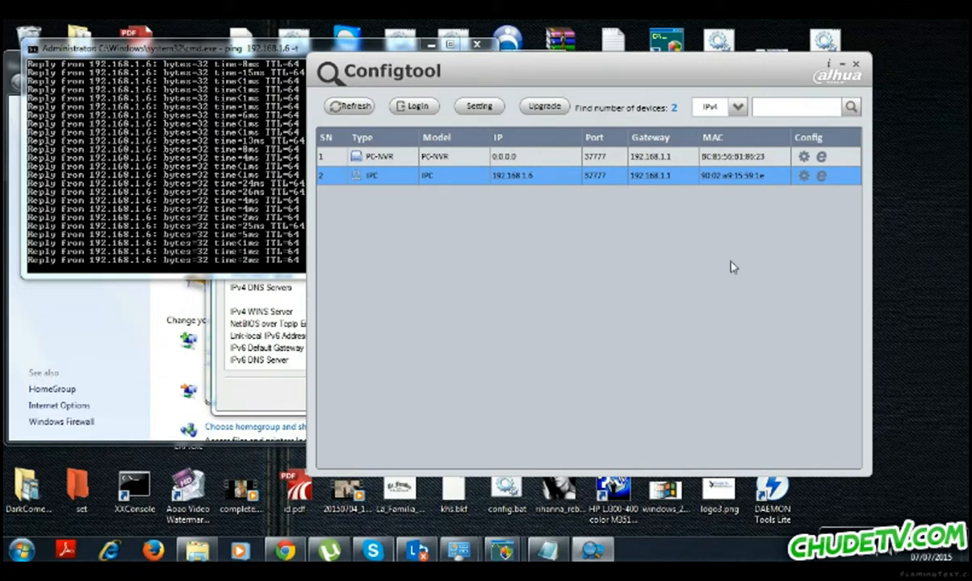
# Close ConfigTool and minimize the ping console, leaving the network details visible.
pyautogui.click(840, 67)
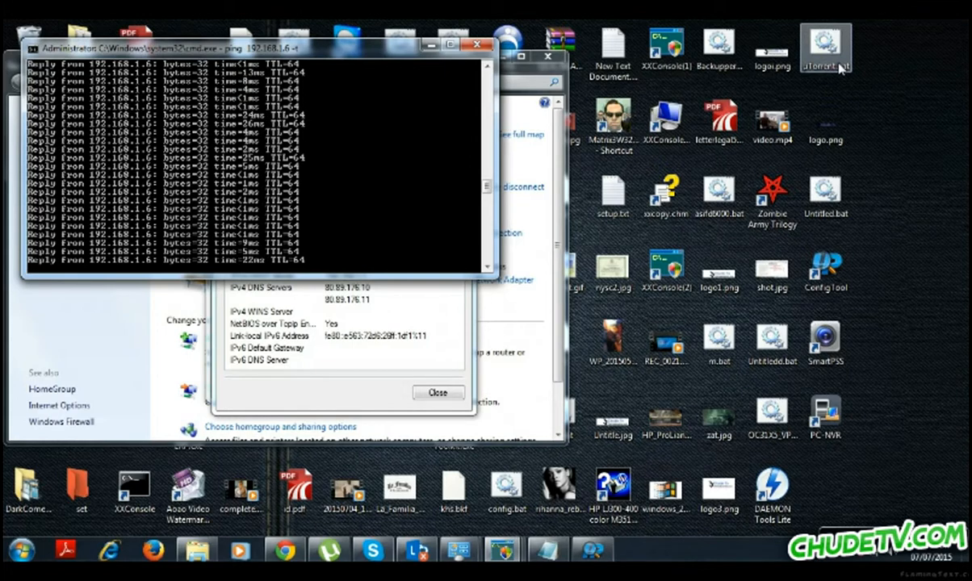
pyautogui.click(428, 47)
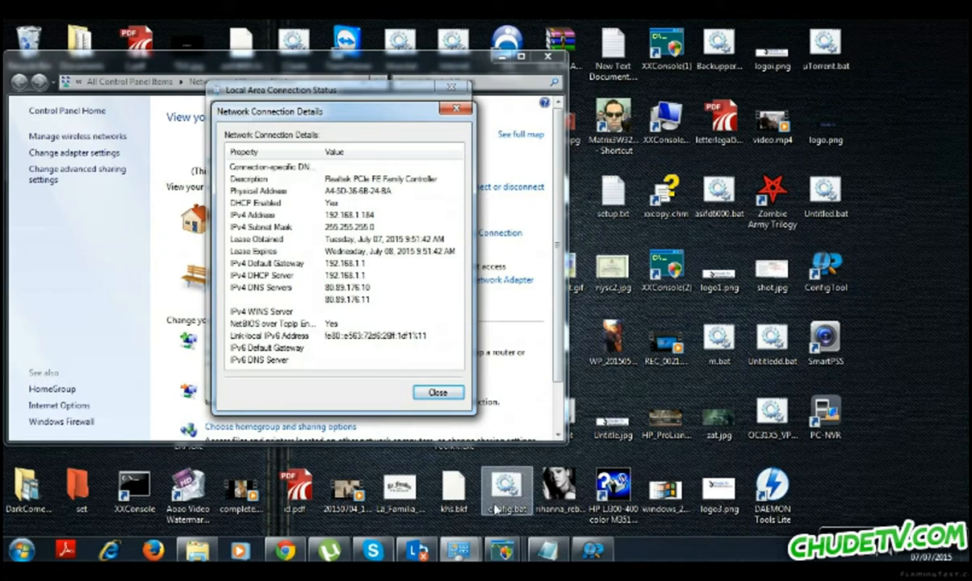
pyautogui.moveTo(296, 556)
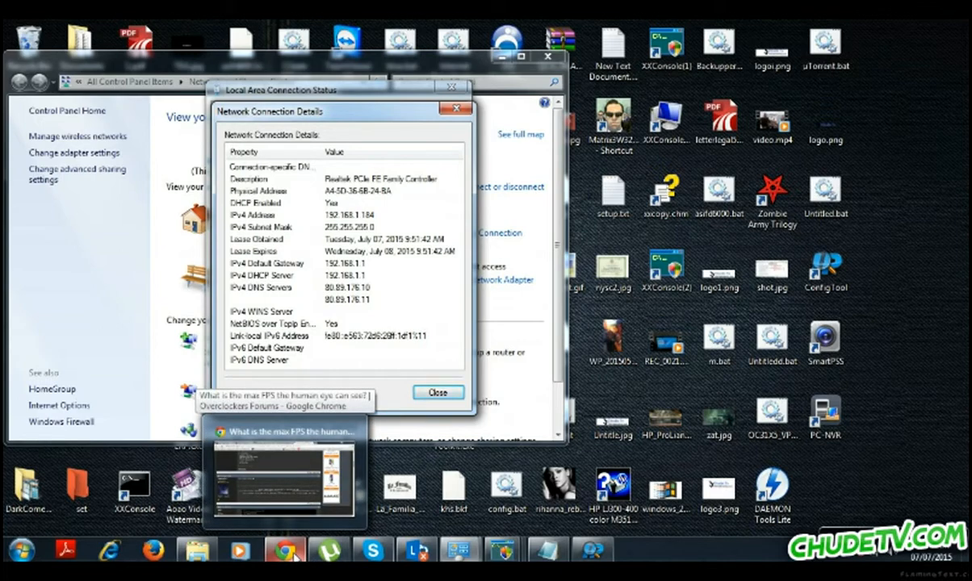
# In Chrome, close the overclockers forum tab and open a new tab.
pyautogui.click(296, 555)
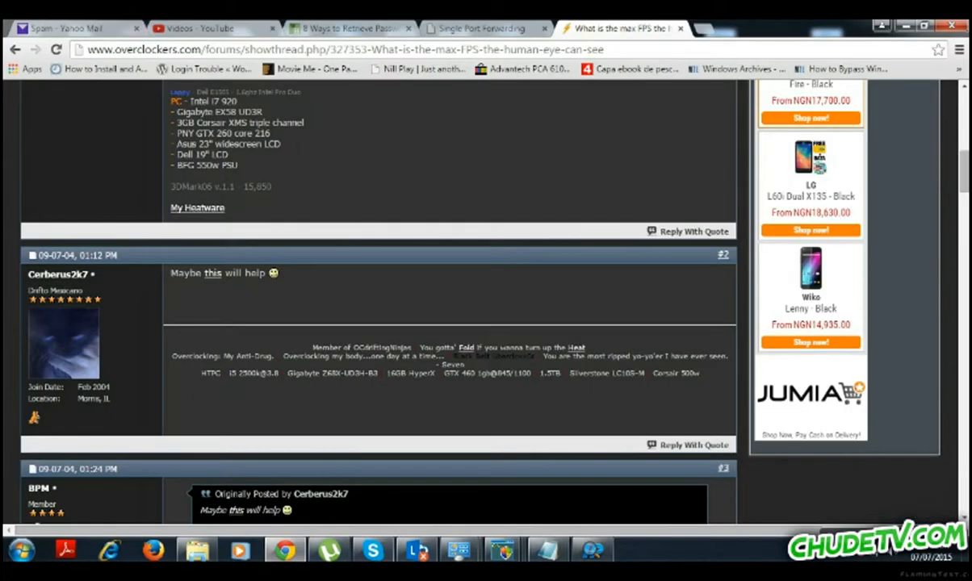
pyautogui.click(680, 29)
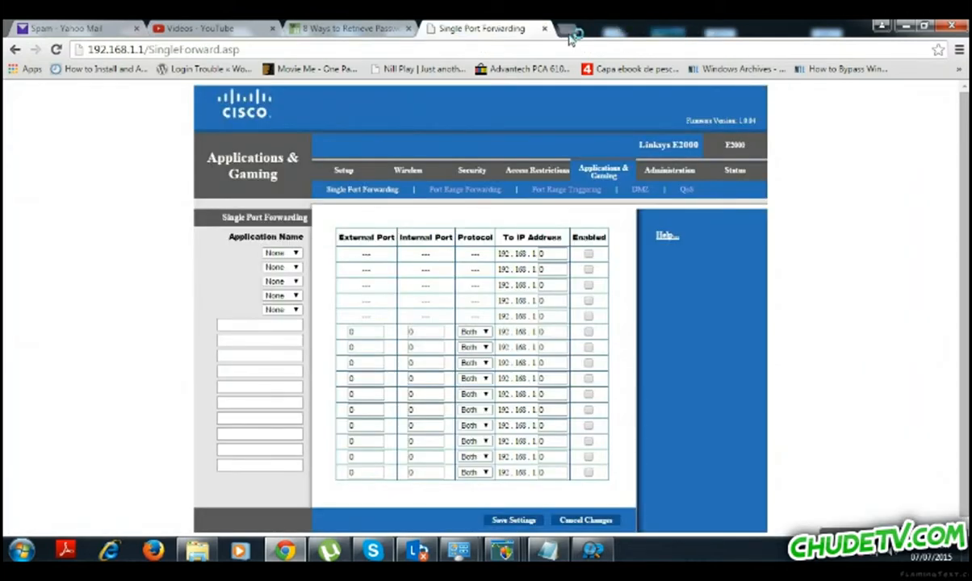
pyautogui.click(568, 32)
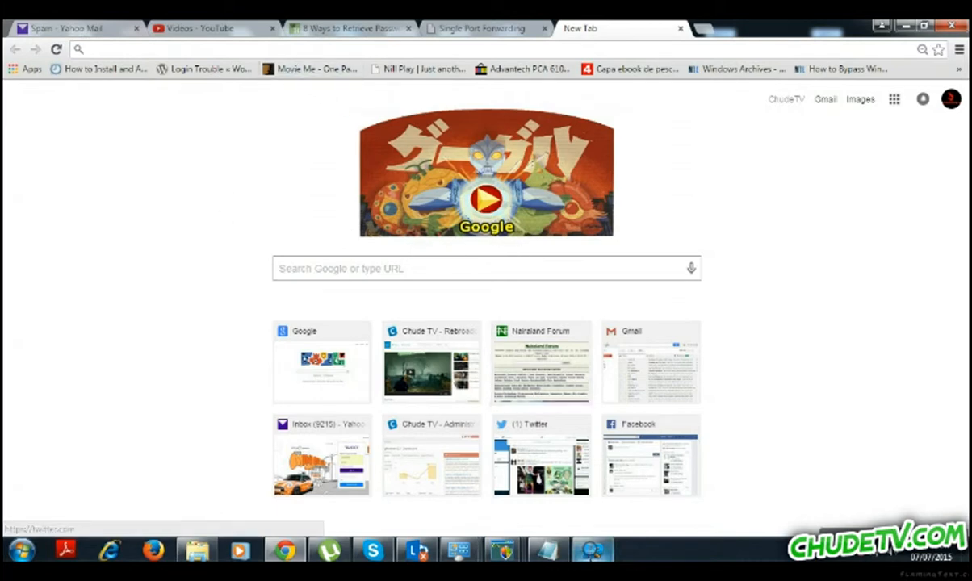
pyautogui.moveTo(597, 553)
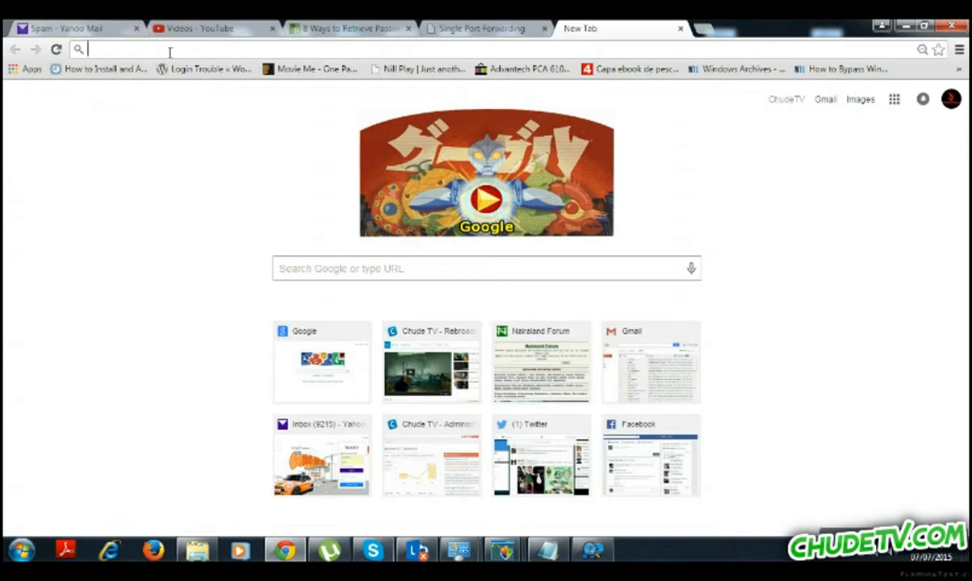
# Load the camera's web page at 192.168.1.6 and log in as admin to reach Live view.
pyautogui.write('192.168.1.')
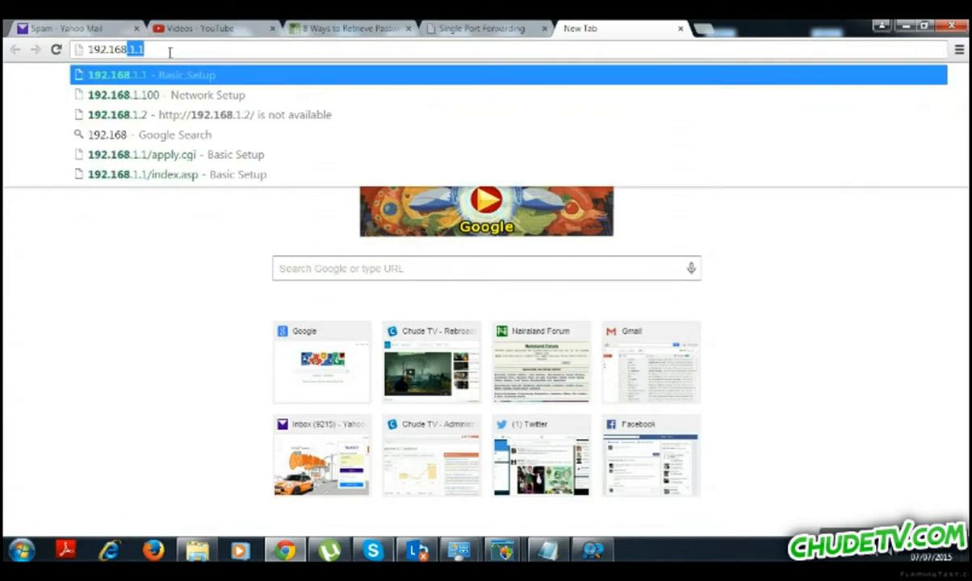
pyautogui.write('6')
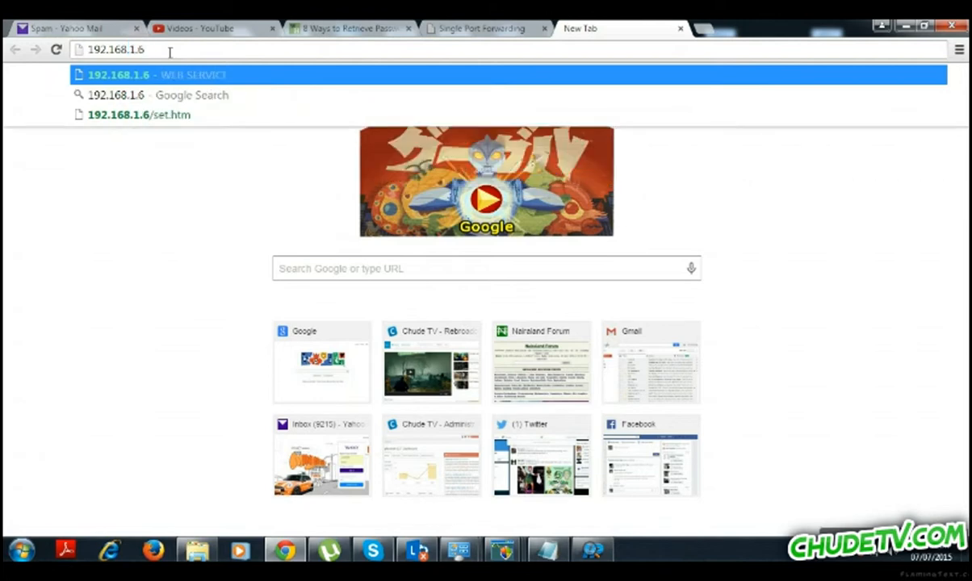
pyautogui.press('Return')
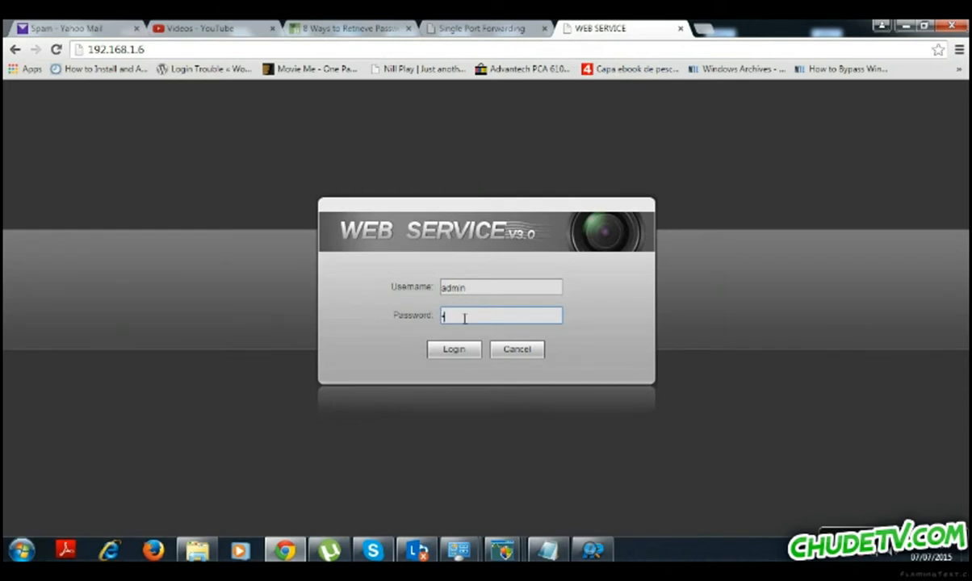
pyautogui.write('admin')
pyautogui.click(456, 351)
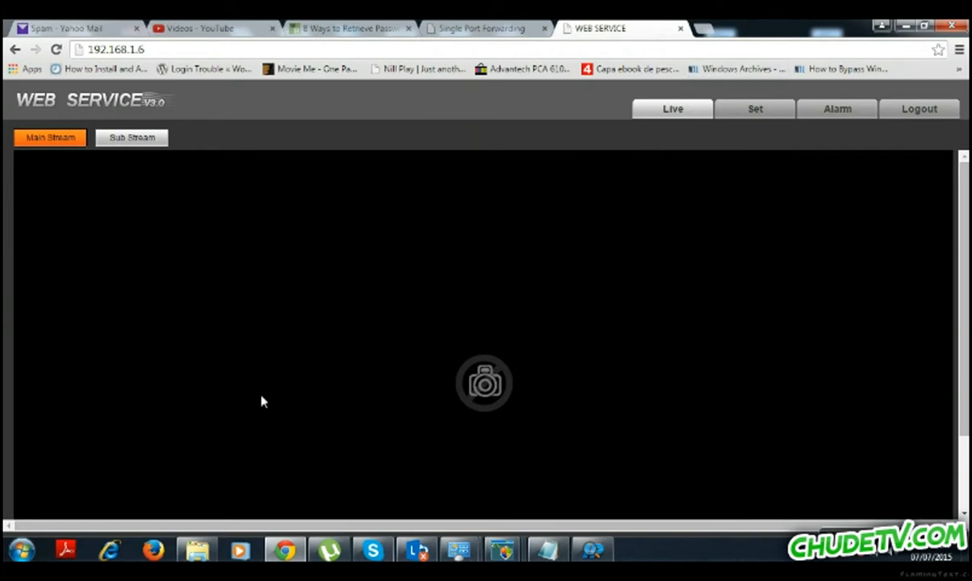
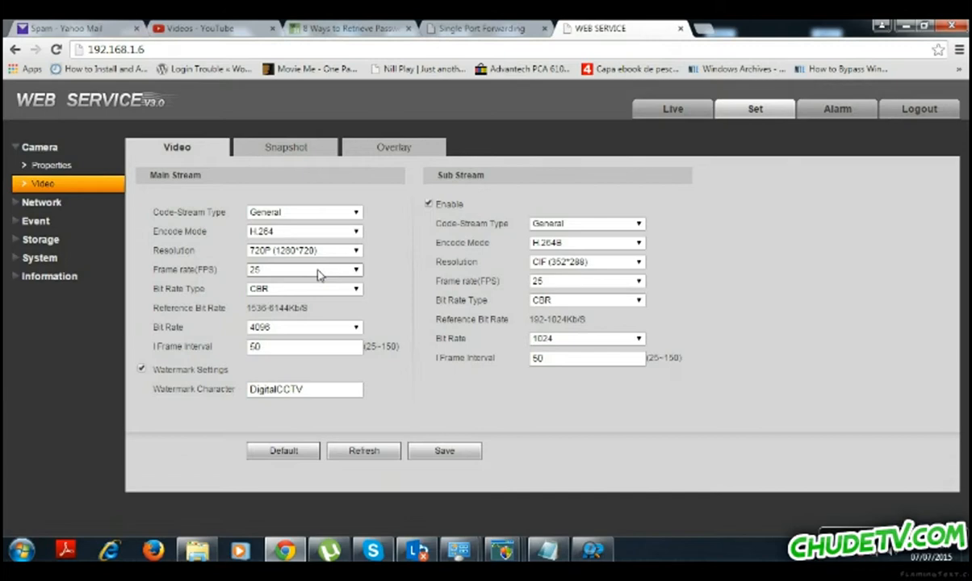
# Check the main stream frame rate options, leaving it at 25 FPS.
pyautogui.click(319, 274)
pyautogui.moveTo(360, 350); pyautogui.dragTo(359, 391)
pyautogui.click(392, 293)
pyautogui.click(355, 270)
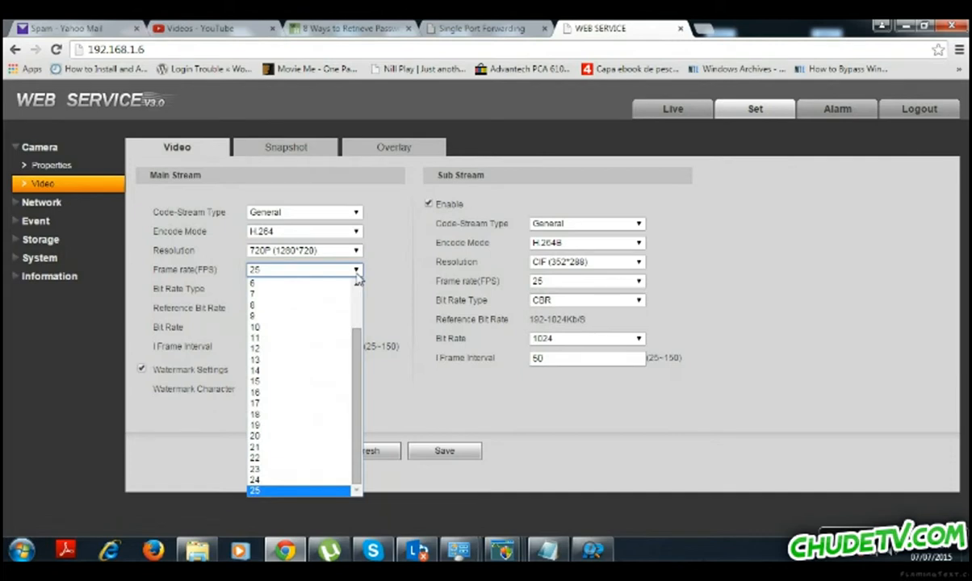
pyautogui.click(382, 310)
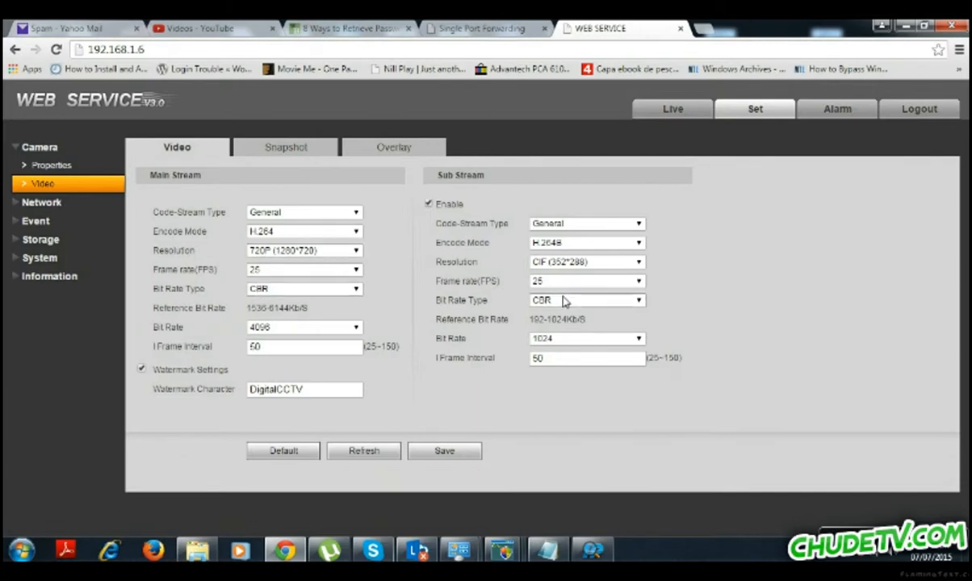
# Set the sub stream to 20 FPS with VBR bit rate, then show the Snapshot settings.
pyautogui.click(540, 281)
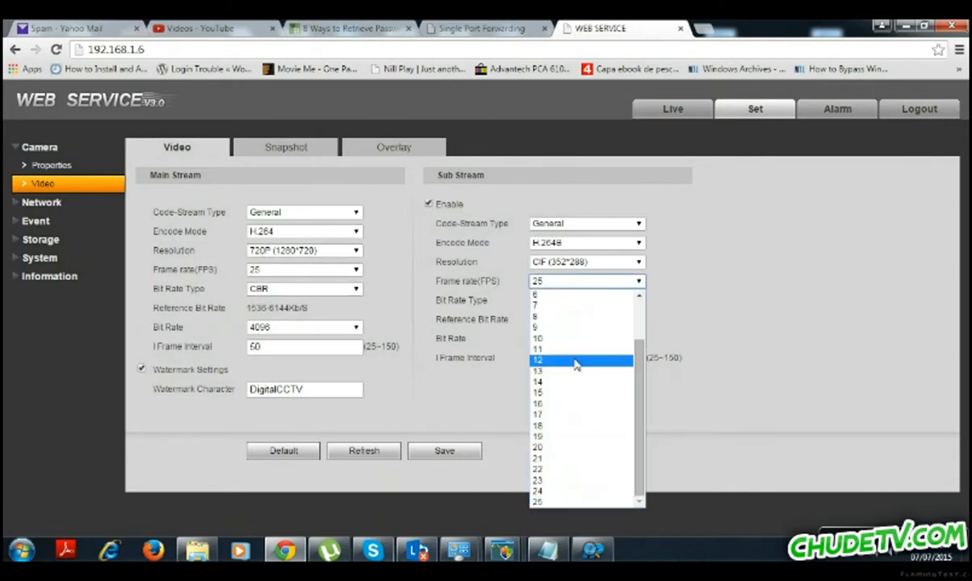
pyautogui.click(541, 449)
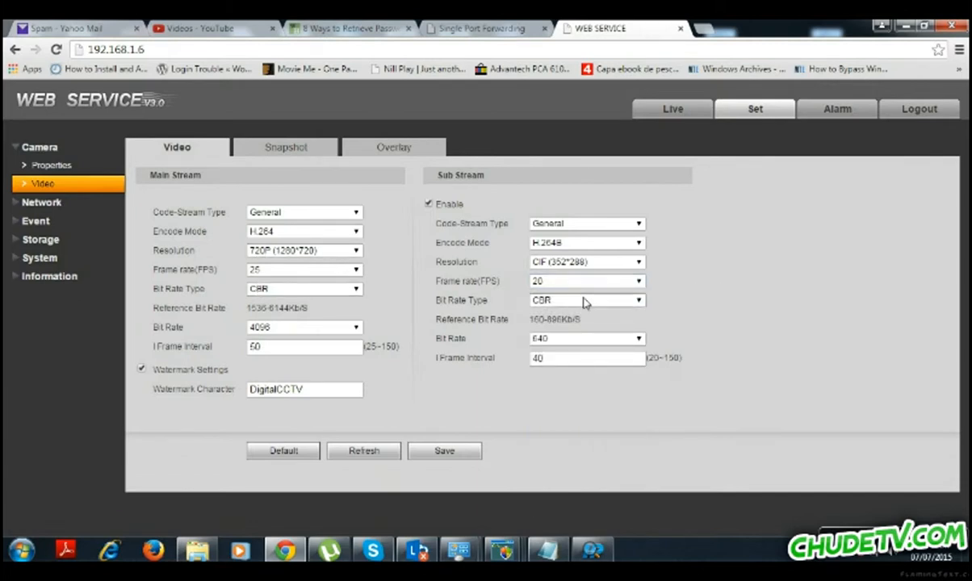
pyautogui.click(591, 304)
pyautogui.click(573, 323)
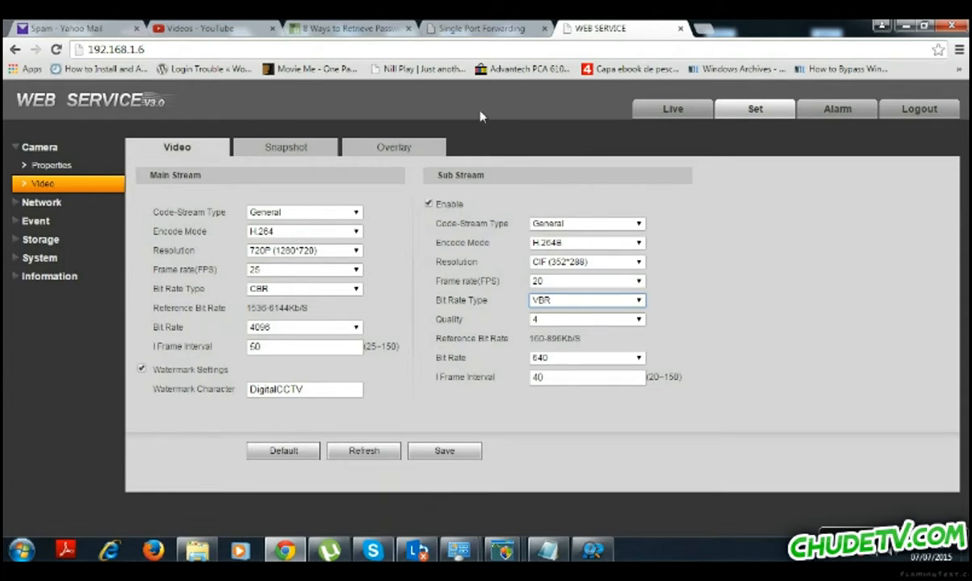
pyautogui.click(286, 149)
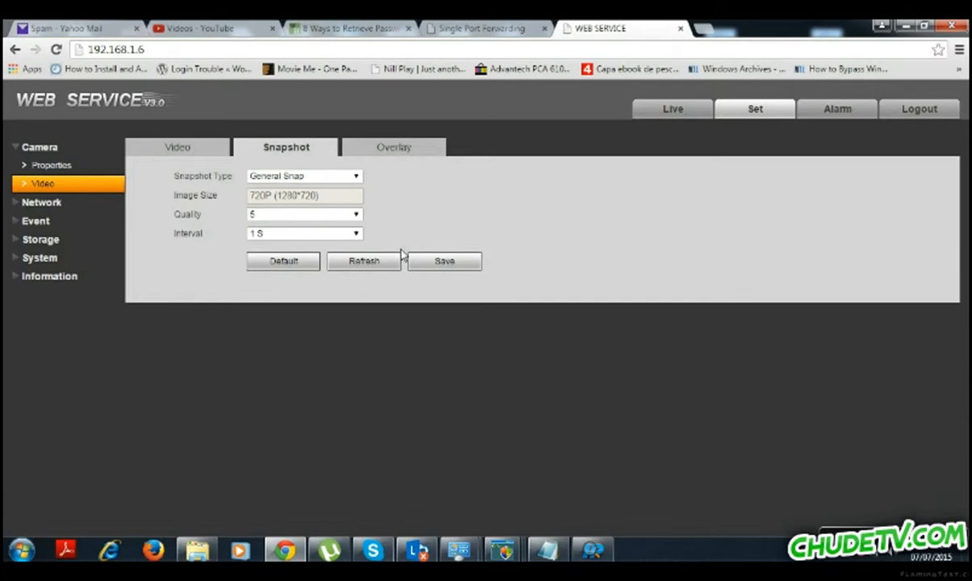
# Confirm snapshots stay General Snap at a 1 S interval, then show the Overlay settings.
pyautogui.click(290, 176)
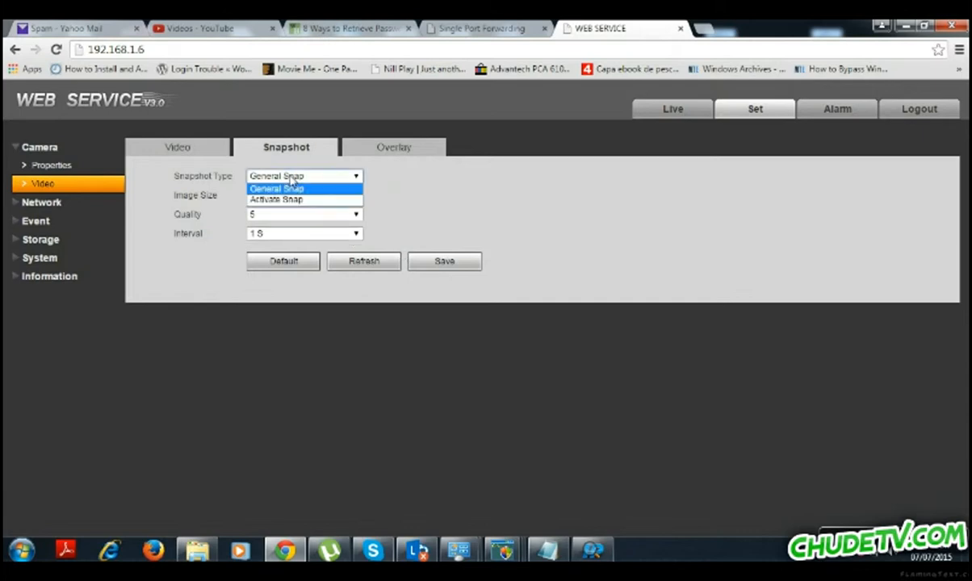
pyautogui.click(399, 165)
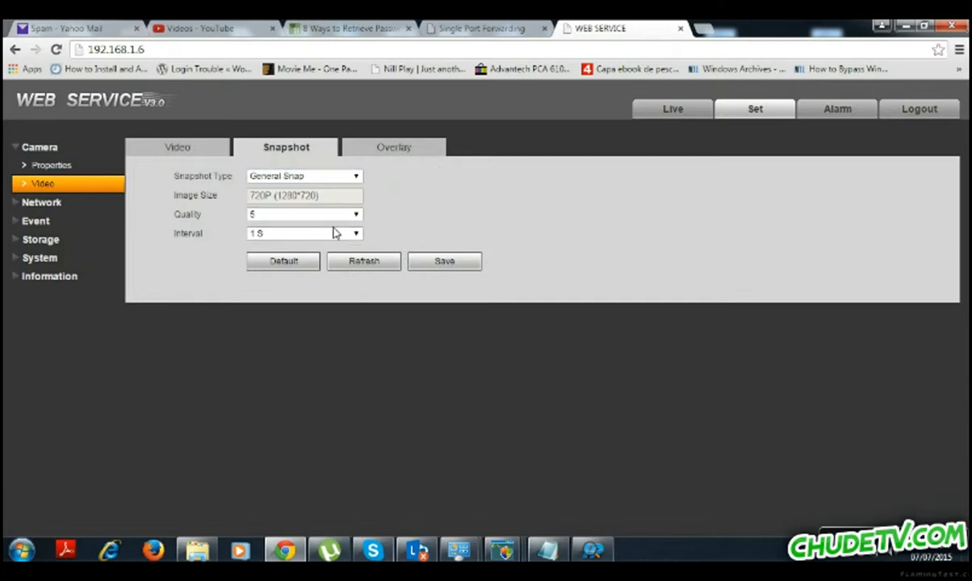
pyautogui.click(275, 233)
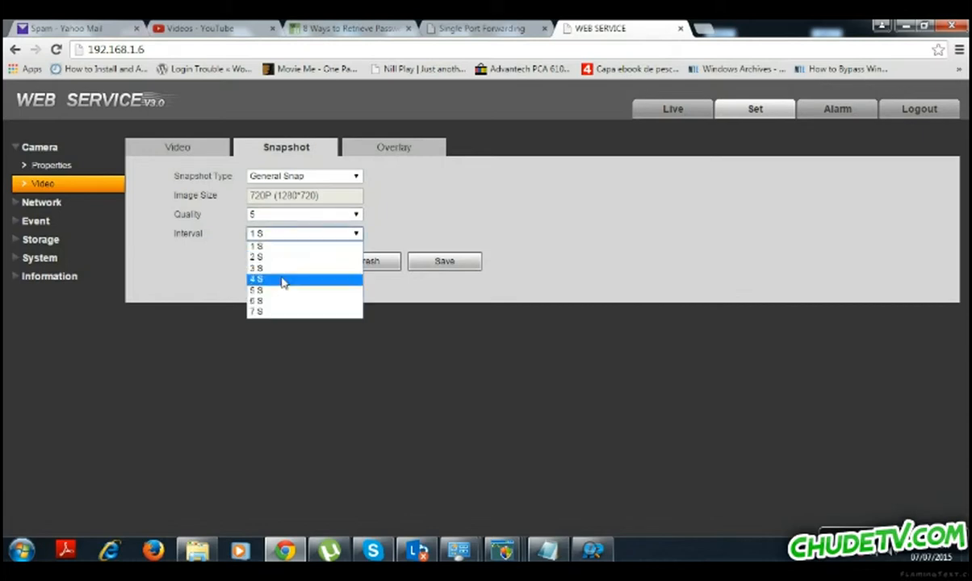
pyautogui.click(420, 208)
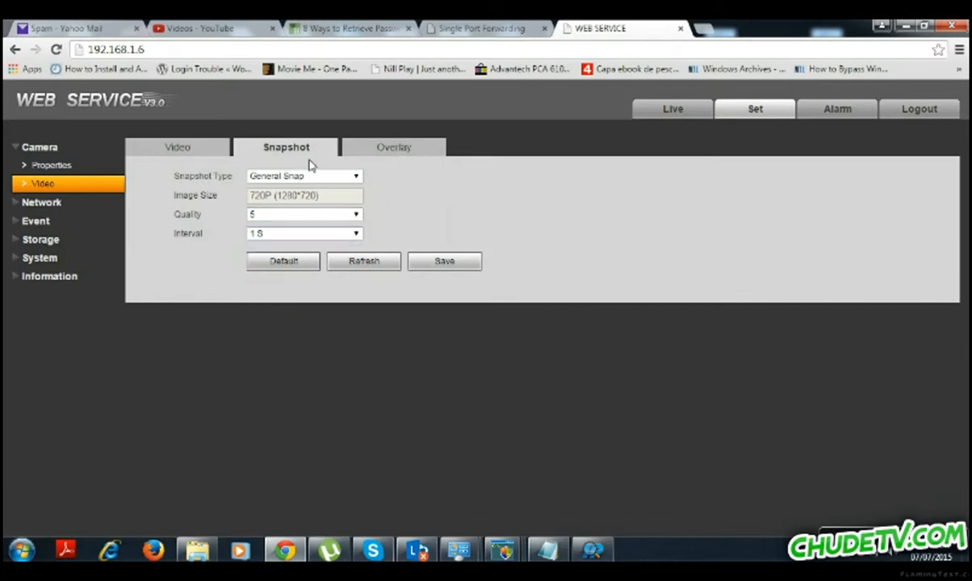
pyautogui.click(392, 153)
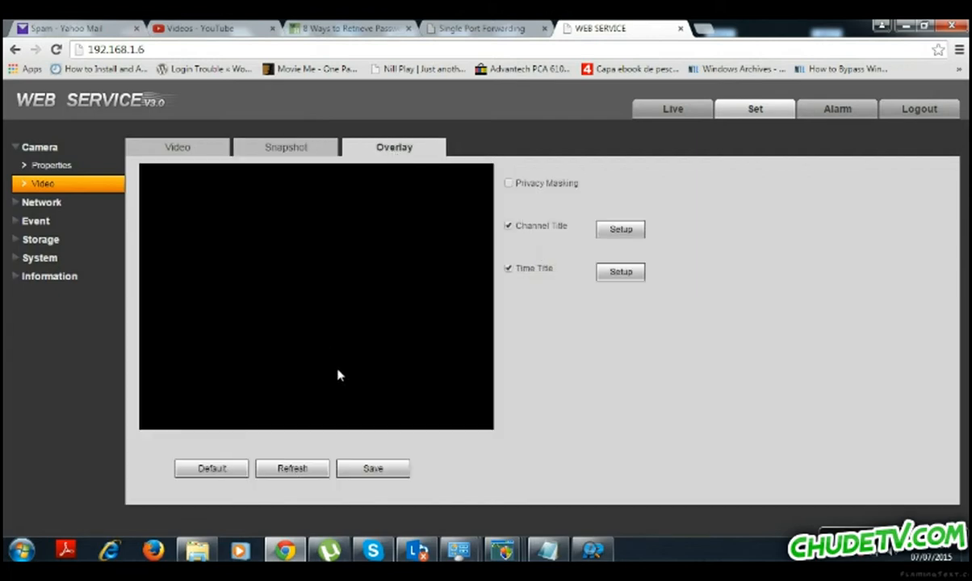
# Reposition the Channel Title label and move the Time Title label to the preview's bottom-left.
pyautogui.click(611, 232)
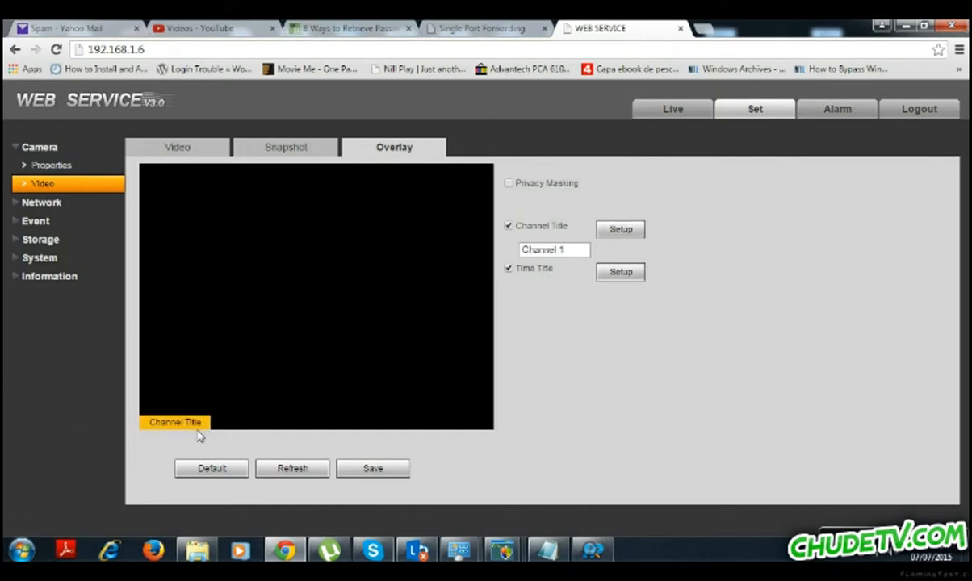
pyautogui.moveTo(191, 424); pyautogui.dragTo(588, 328)
pyautogui.click(626, 274)
pyautogui.moveTo(447, 182); pyautogui.dragTo(166, 417)
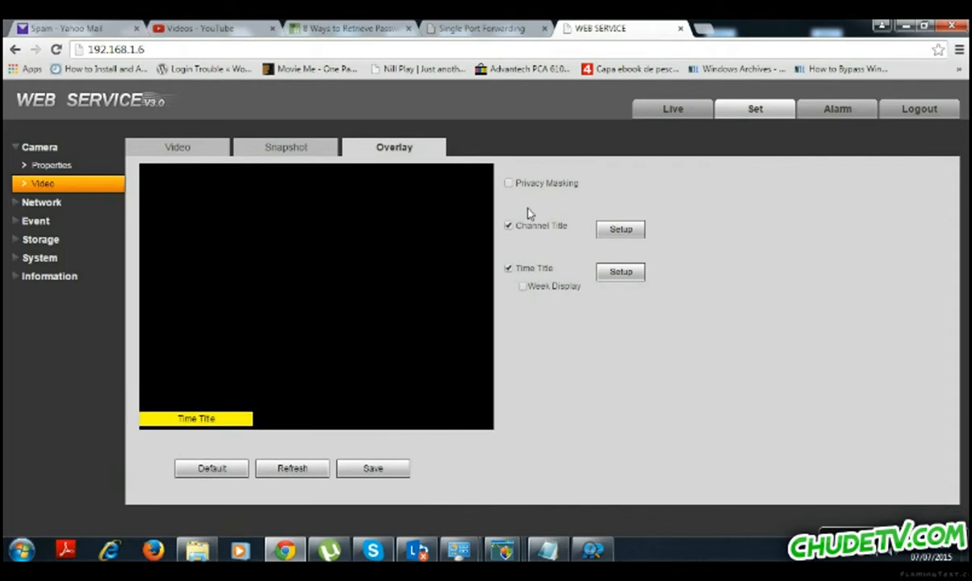
# Enable Privacy Masking and resize a mask to cover the preview's right half.
pyautogui.click(508, 184)
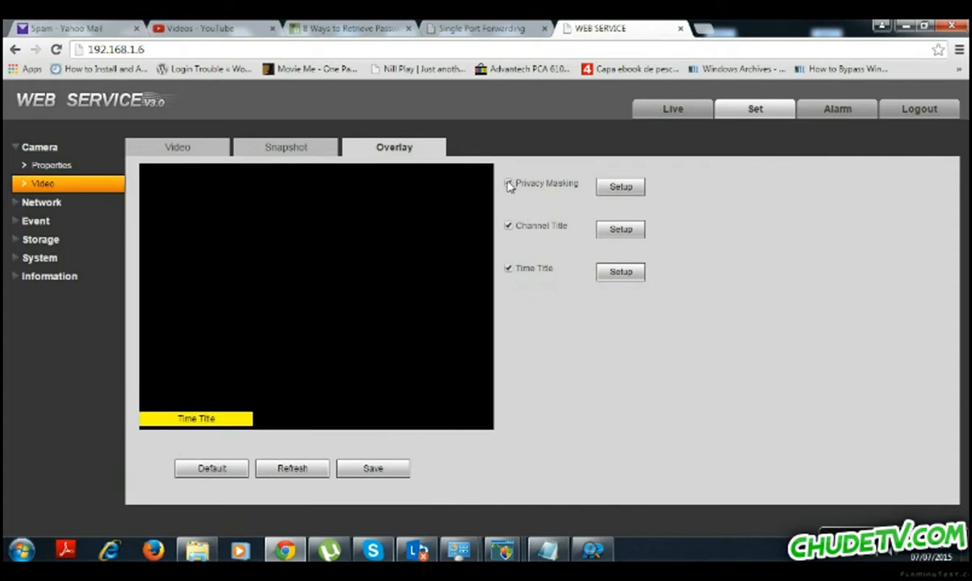
pyautogui.click(619, 188)
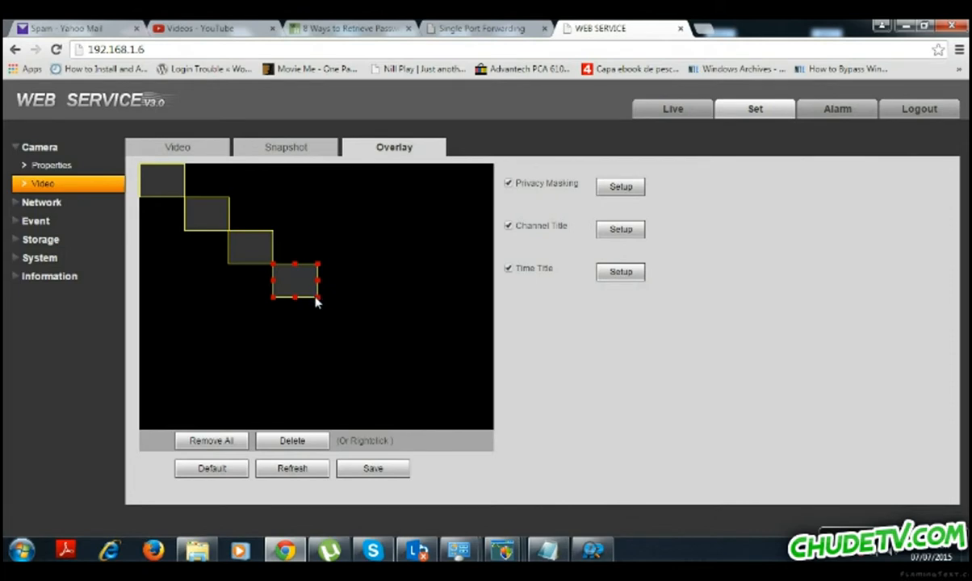
pyautogui.moveTo(322, 304); pyautogui.dragTo(527, 464)
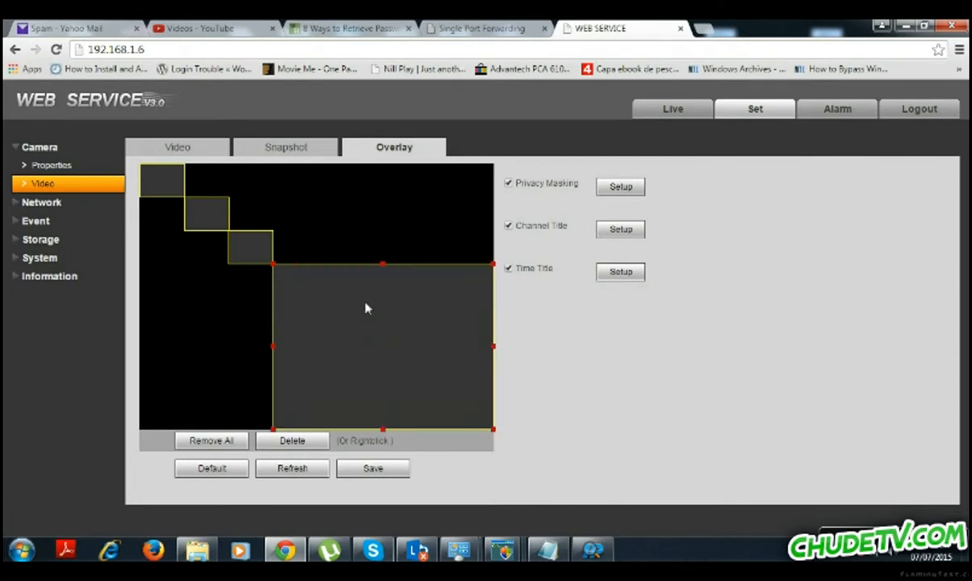
pyautogui.moveTo(387, 266); pyautogui.dragTo(371, 141)
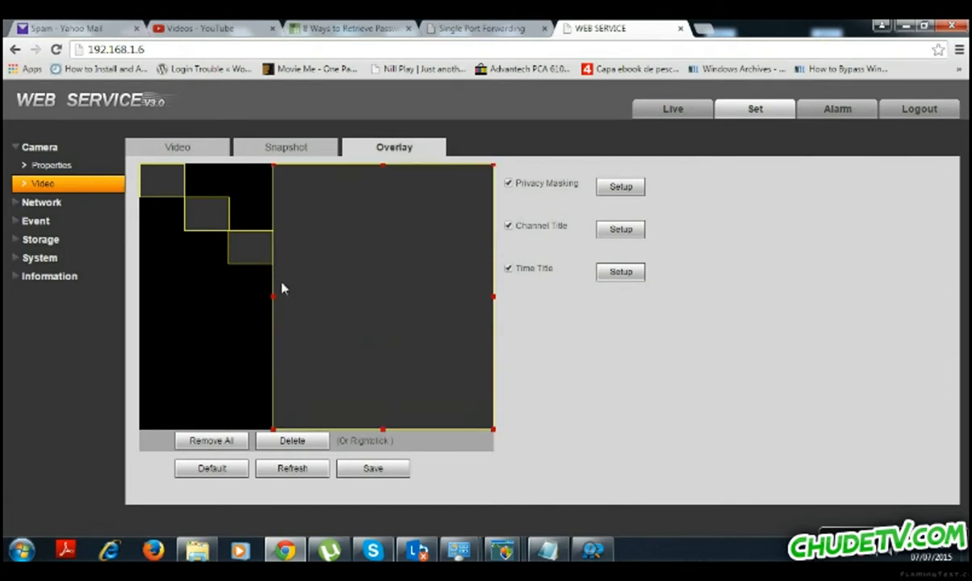
pyautogui.moveTo(281, 299); pyautogui.dragTo(334, 298)
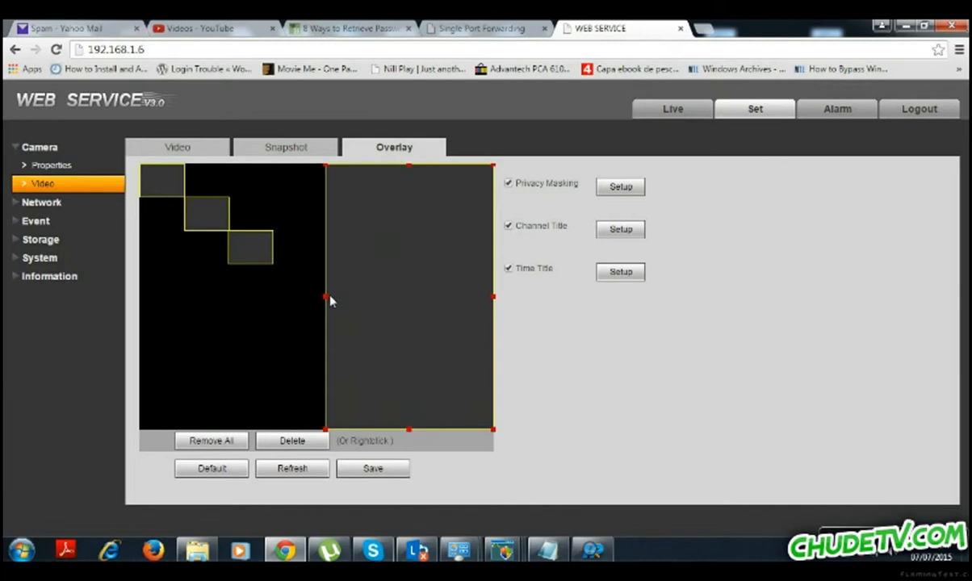
pyautogui.moveTo(327, 298); pyautogui.dragTo(311, 283)
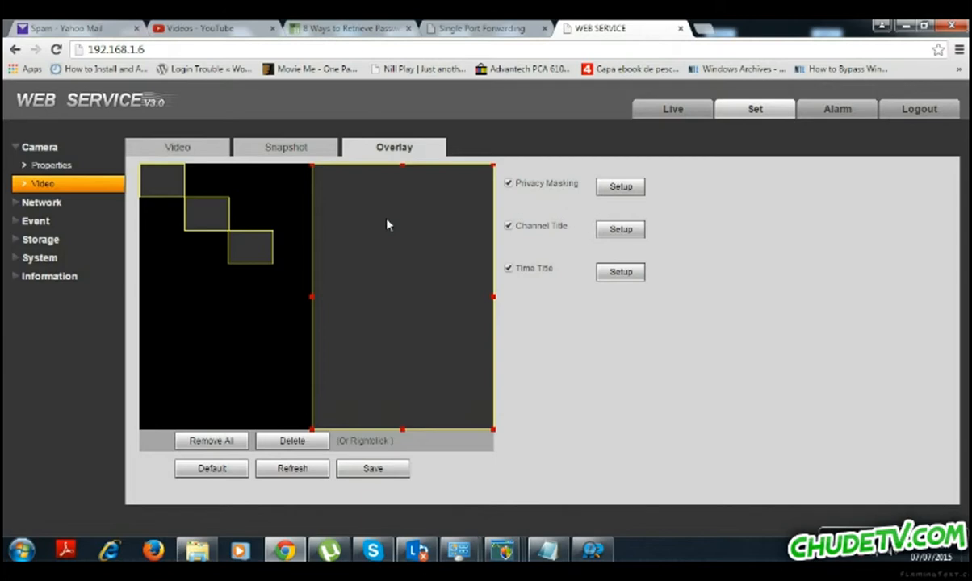
# Review the TCP/IP address and Connection ports: TCP 37777, UDP 37778, HTTP 80, RTSP 554.
pyautogui.click(63, 207)
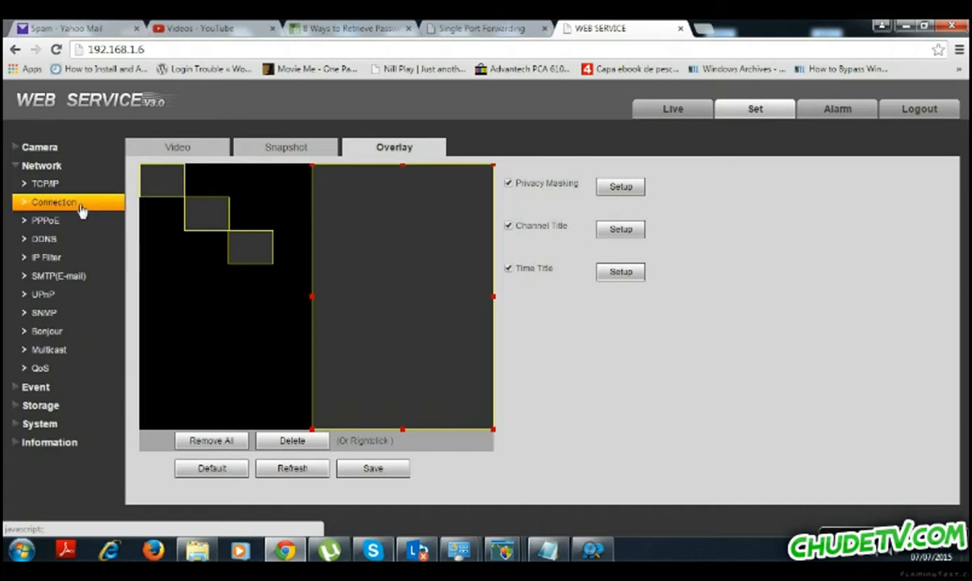
pyautogui.click(59, 185)
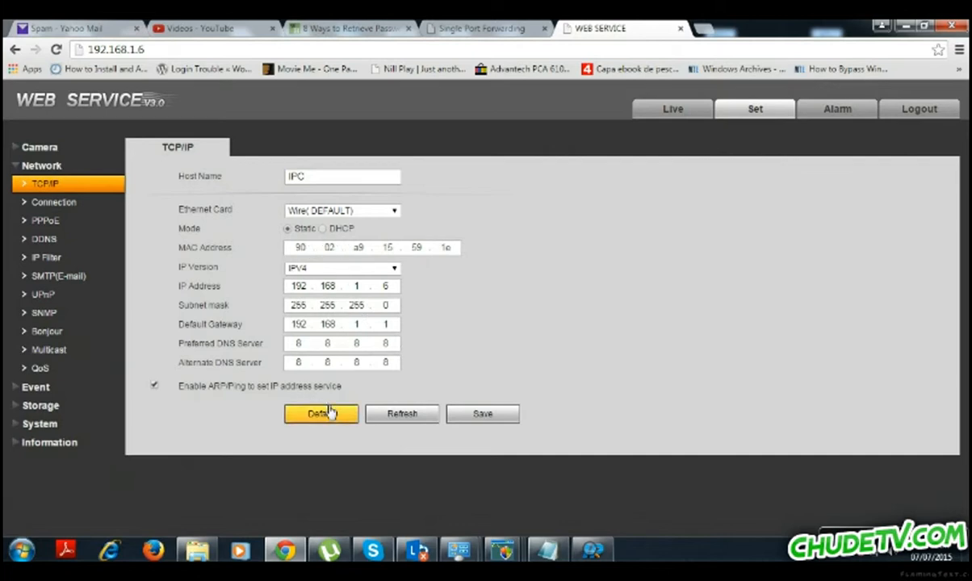
pyautogui.click(58, 204)
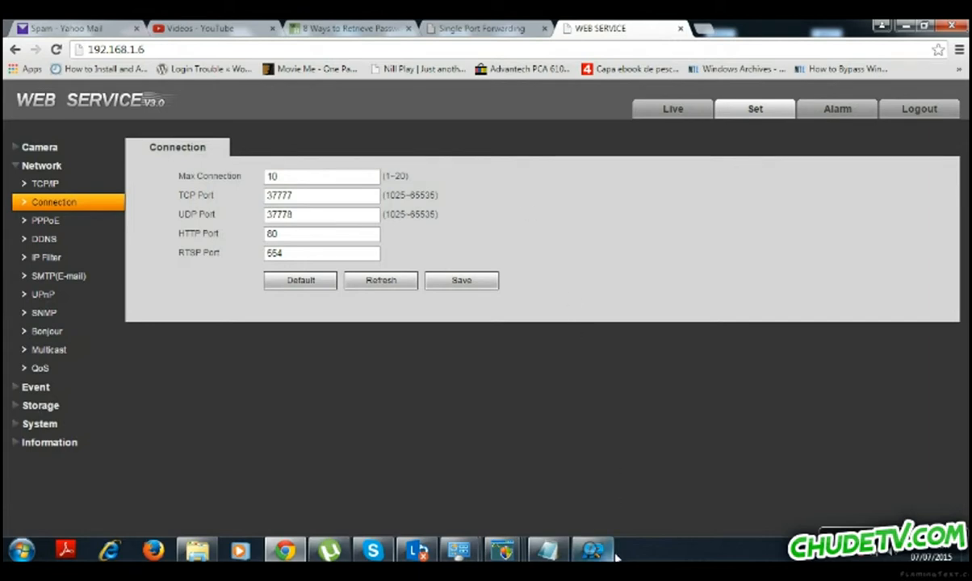
pyautogui.moveTo(603, 554)
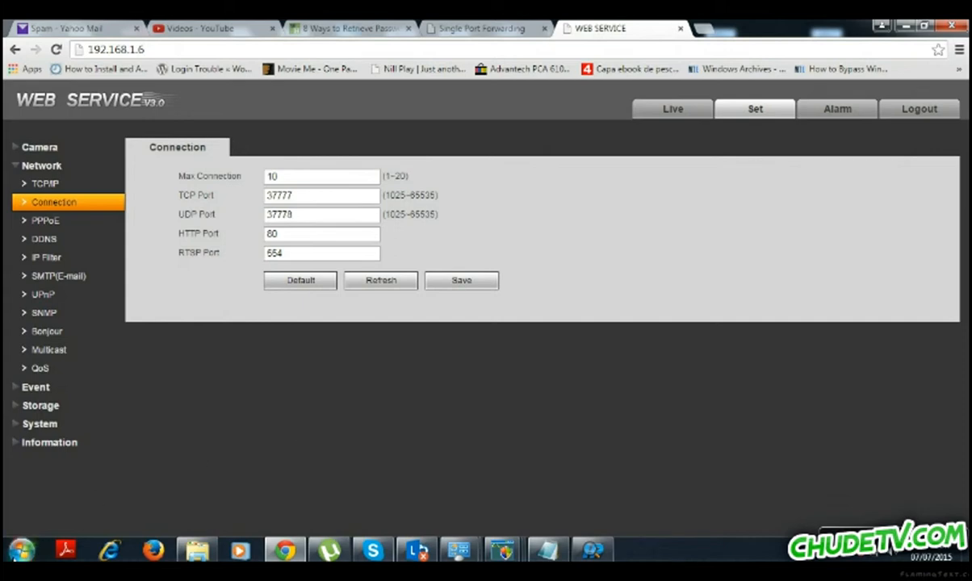
pyautogui.click(21, 550)
# Play the camera's rtsp://192.168.1.6:554 channel 1 stream in VLC, then pause and minimize it.
pyautogui.click(56, 218)
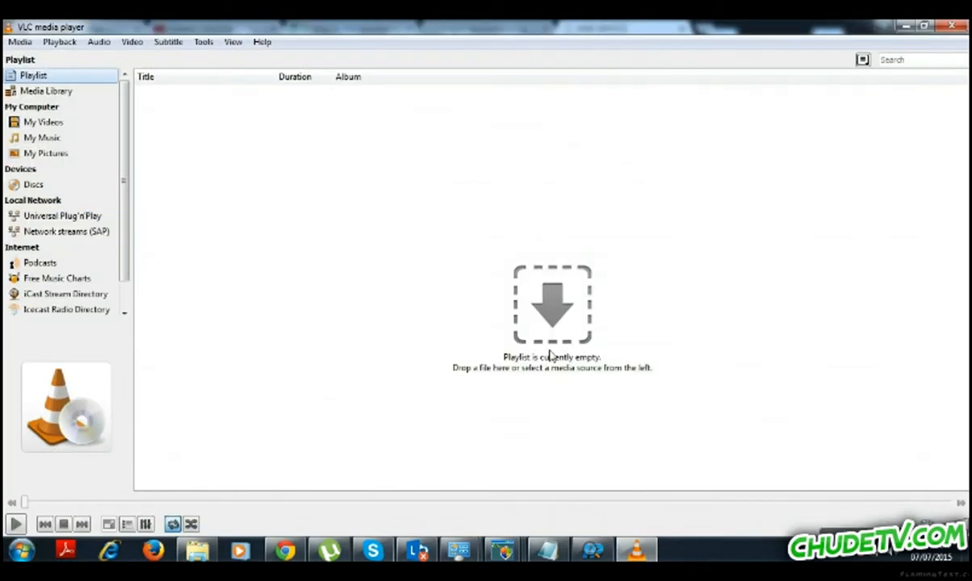
pyautogui.click(12, 43)
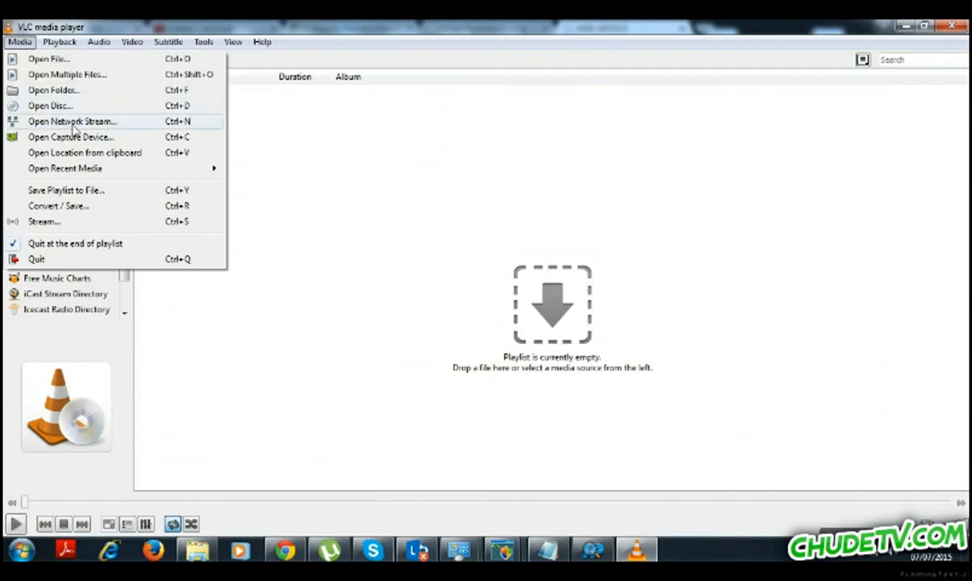
pyautogui.click(71, 122)
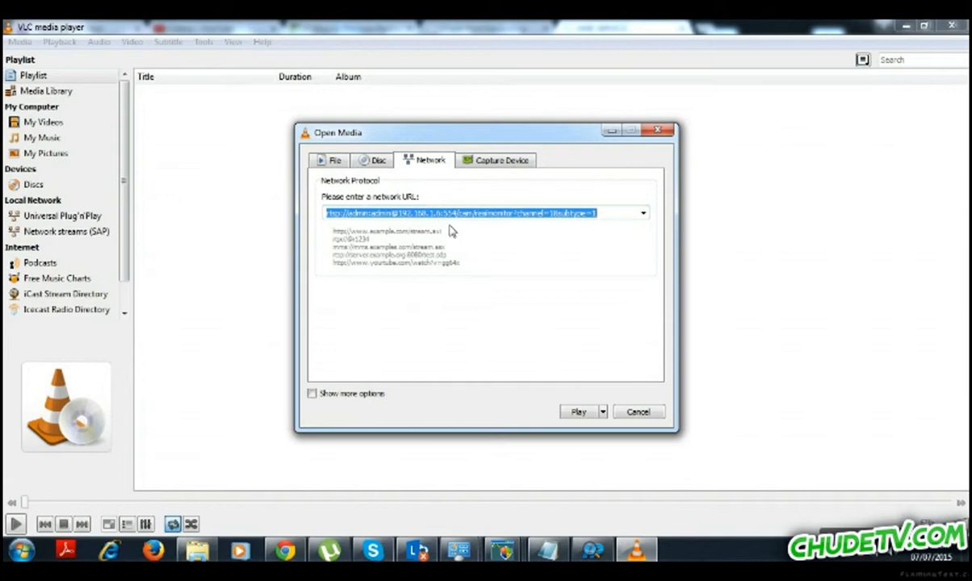
pyautogui.click(578, 412)
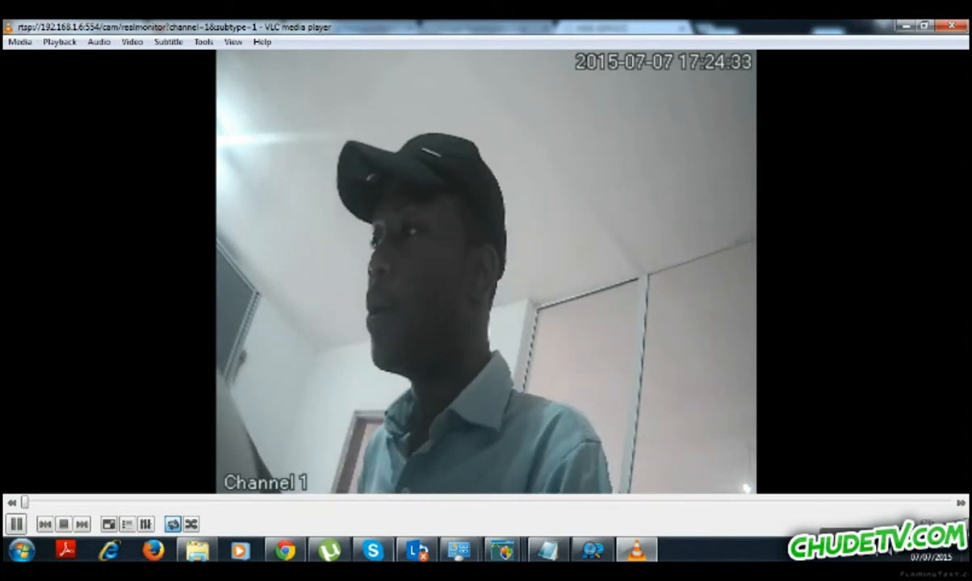
pyautogui.click(16, 525)
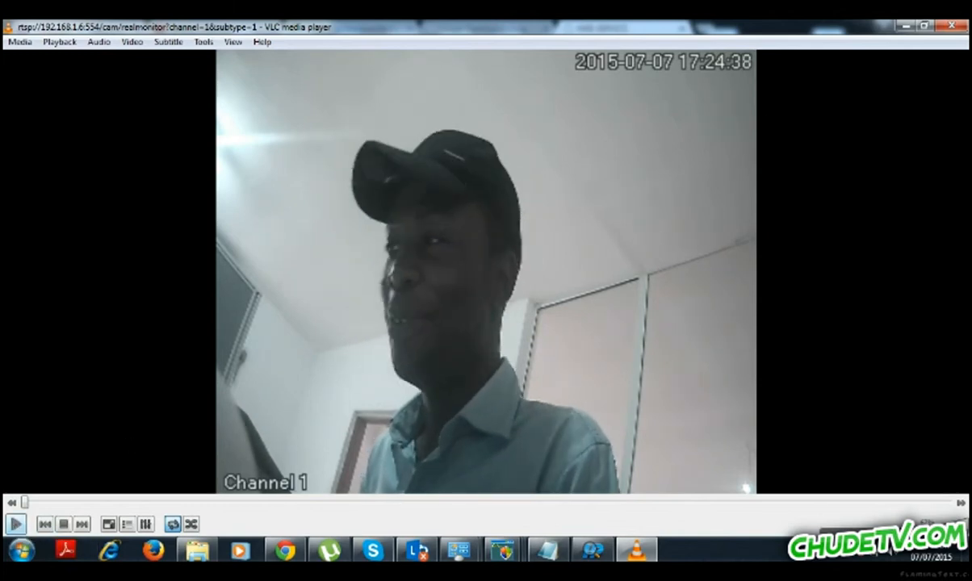
pyautogui.click(905, 26)
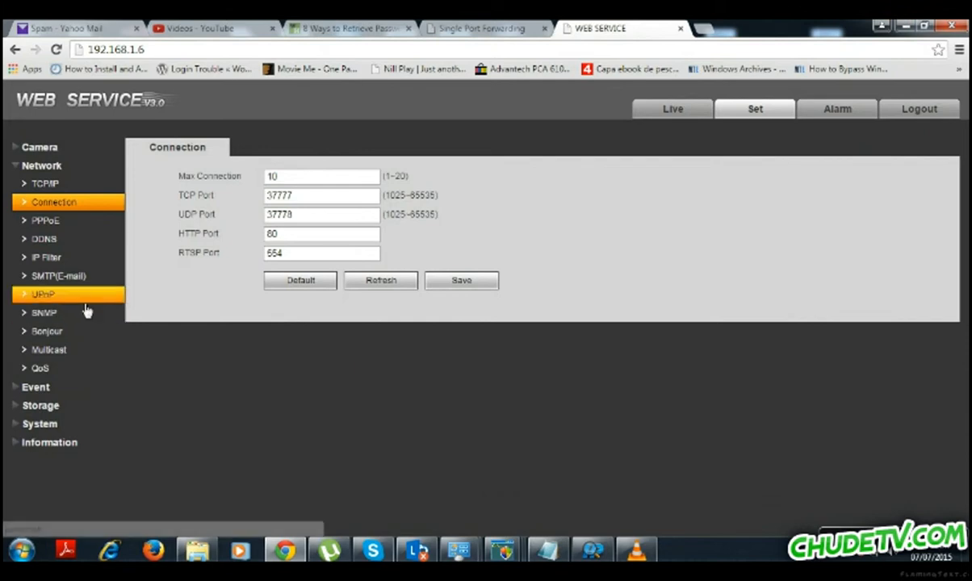
# Browse PPPoE and DDNS, leaving the DDNS server type at CN99 DDNS, then show IP Filter.
pyautogui.click(54, 224)
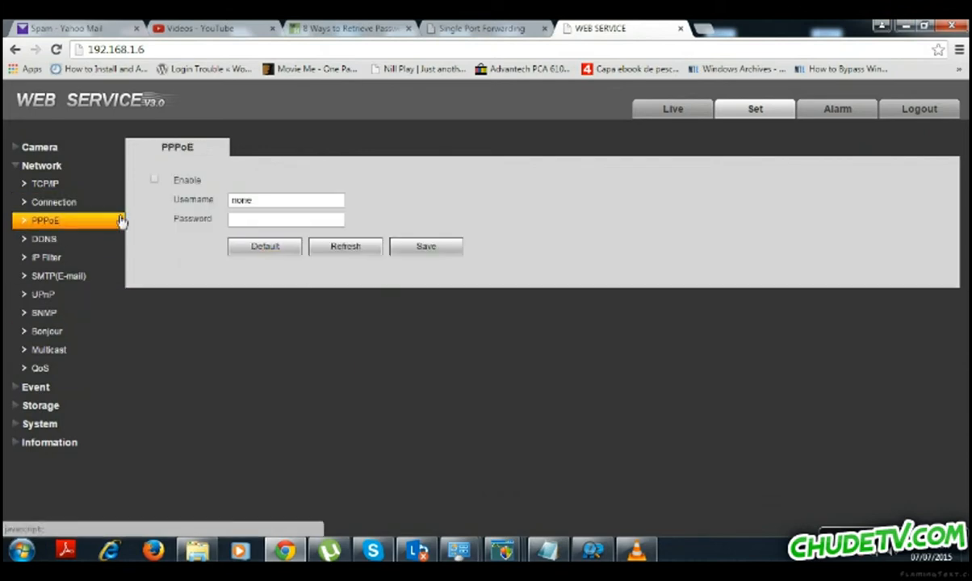
pyautogui.click(54, 242)
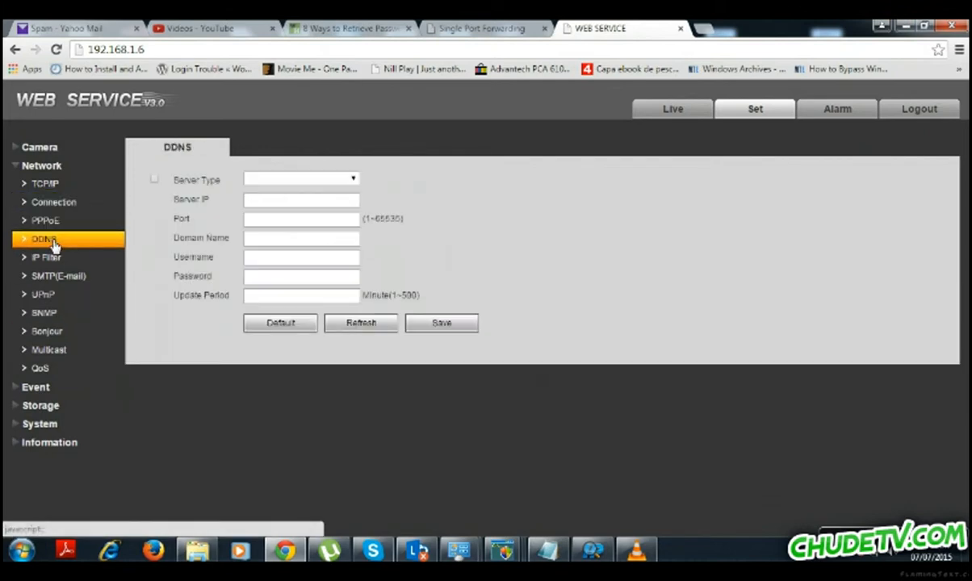
pyautogui.click(287, 179)
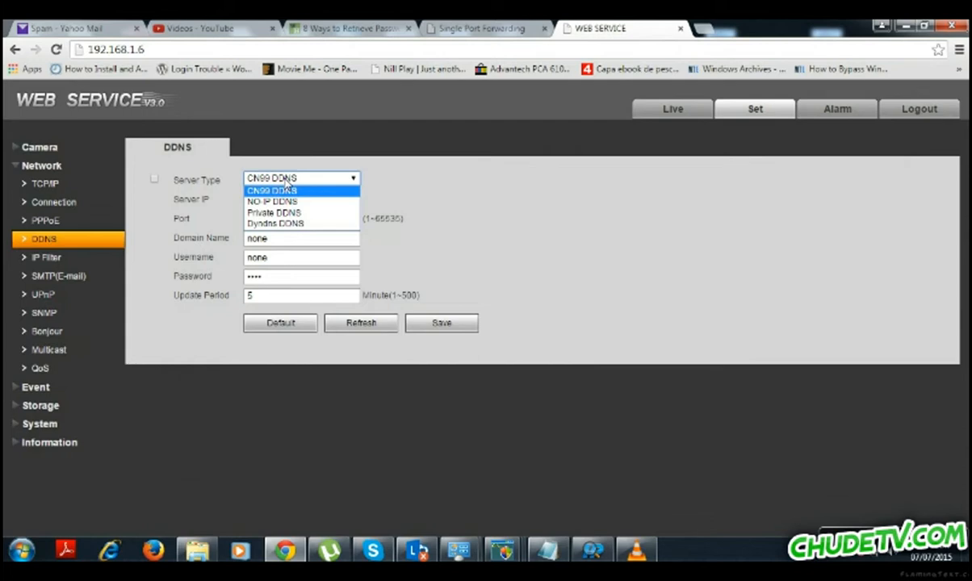
pyautogui.click(424, 214)
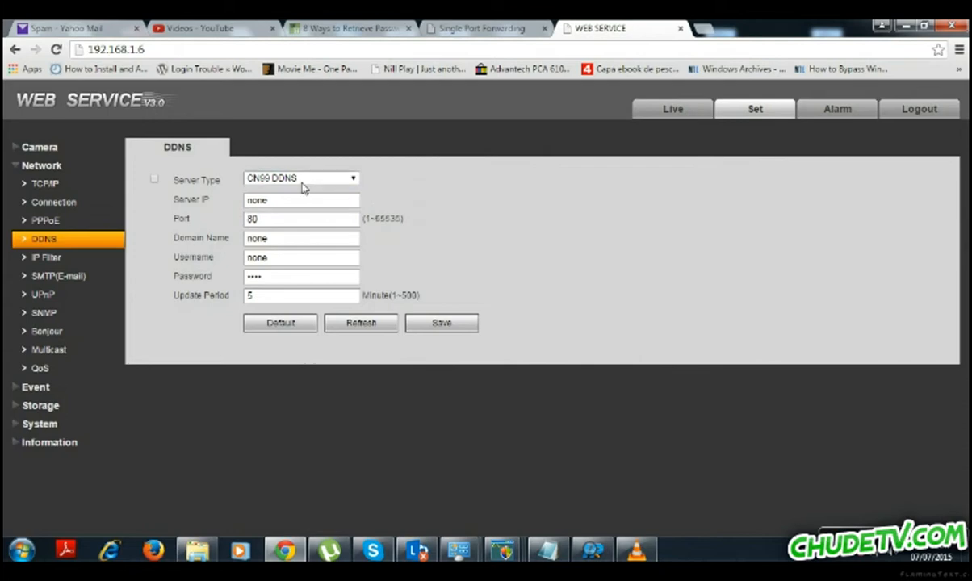
pyautogui.click(256, 179)
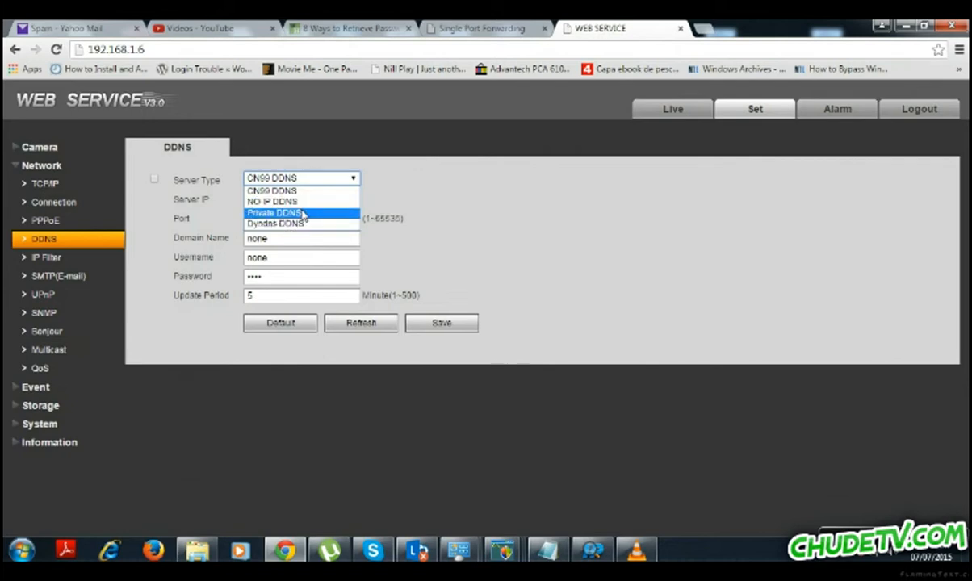
pyautogui.click(373, 203)
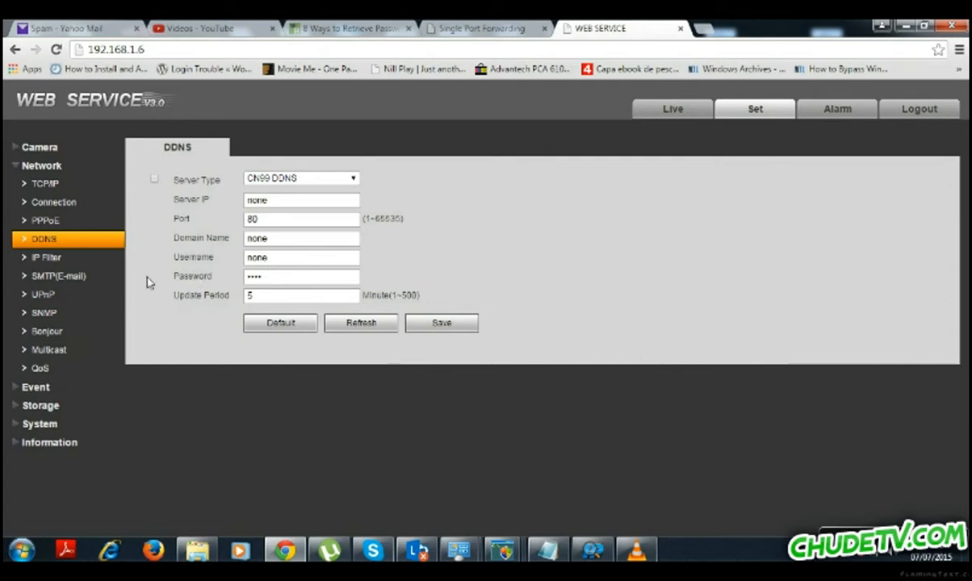
pyautogui.click(66, 258)
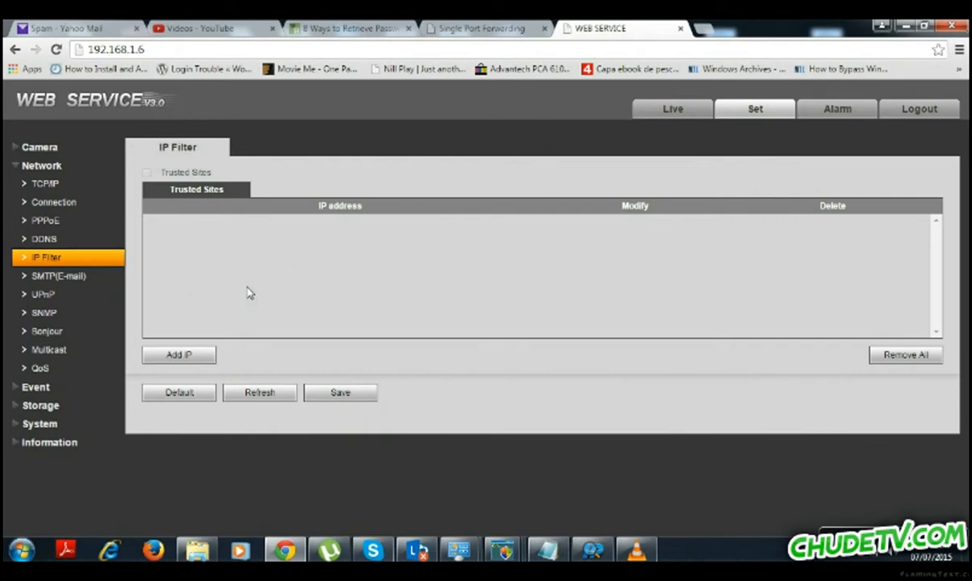
# Show the SMTP (E-mail) settings: server none, port 25, Anonymity checked.
pyautogui.click(78, 282)
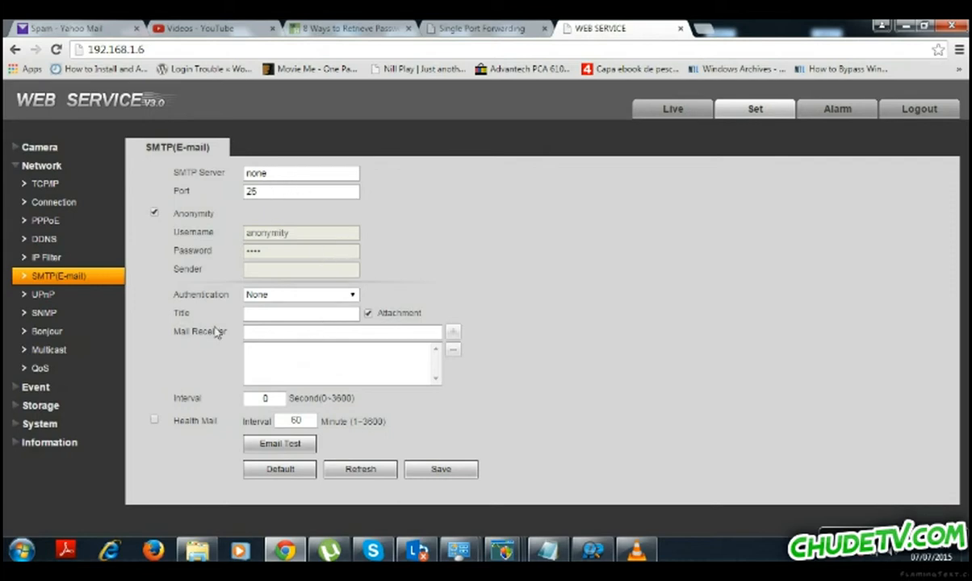
# Show the UPnP port mappings: HTTP 80→8080, TCP 37777, UDP 37778, RTSP 554.
pyautogui.click(109, 300)
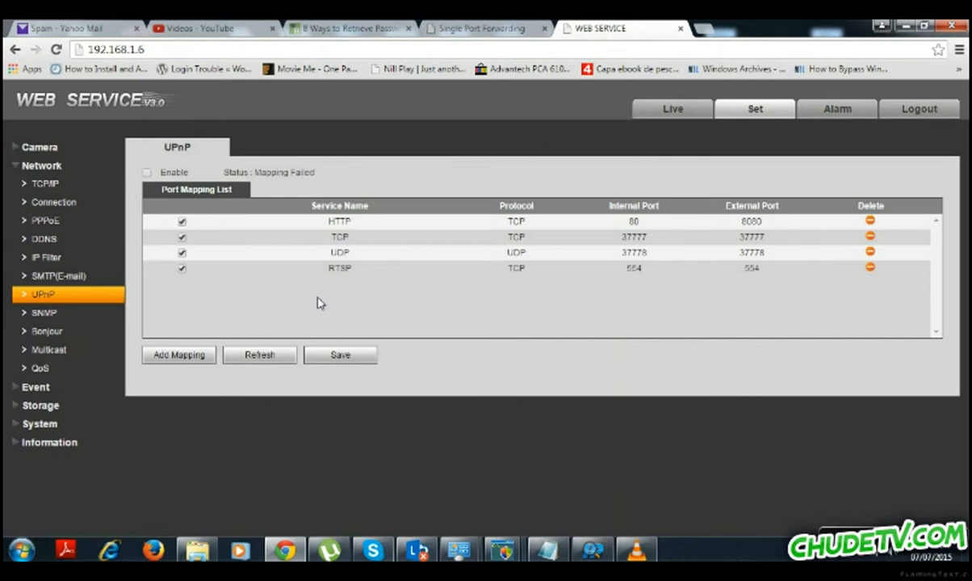
# On the router's Single Port Forwarding page, set external and internal ports to 37777.
pyautogui.click(481, 28)
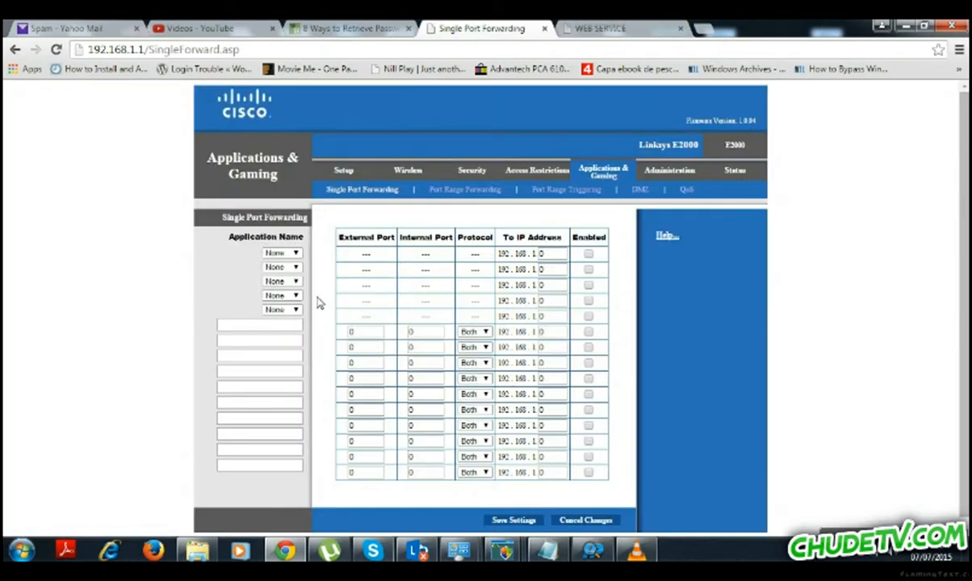
pyautogui.doubleClick(365, 333)
pyautogui.write('3')
pyautogui.press('Down')
pyautogui.press('Tab')
pyautogui.press('BackSpace')
pyautogui.write('37777')
pyautogui.press('Down')
pyautogui.press('Return')
# Keep the protocol Both and point the rule at 192.168.1.6, then return to the camera page.
pyautogui.click(481, 333)
pyautogui.press('Return')
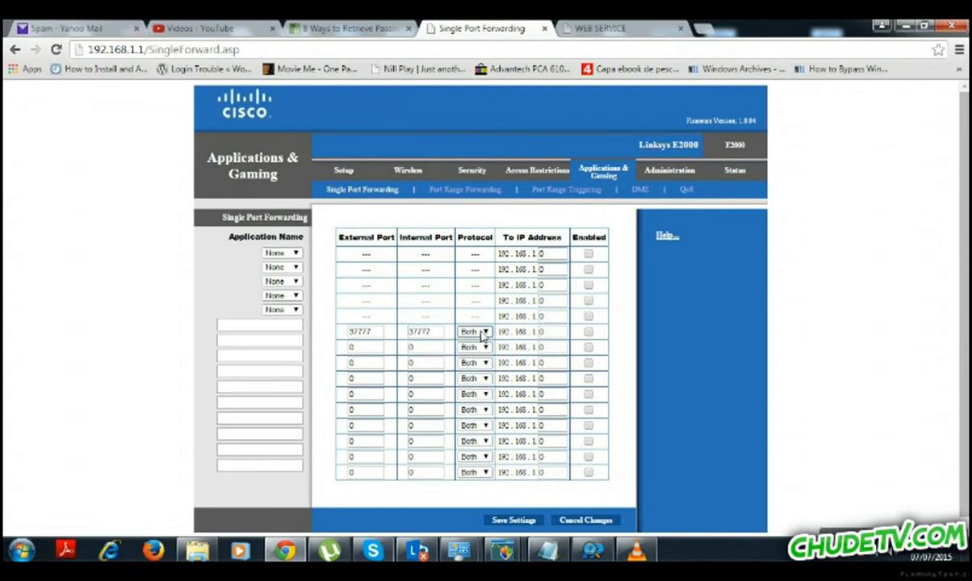
pyautogui.press('Tab')
pyautogui.write('6')
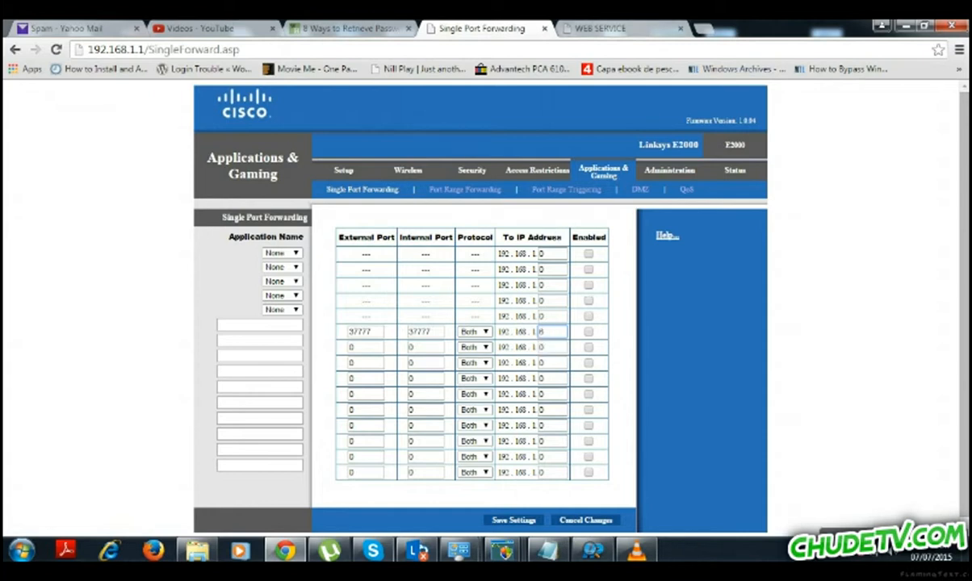
pyautogui.click(599, 28)
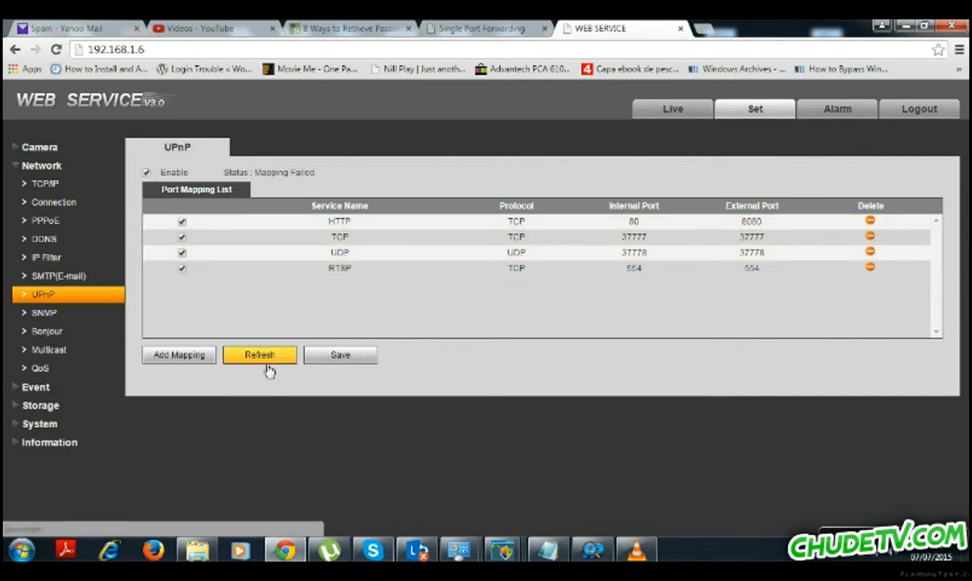
# Save the UPnP settings, browse SNMP, Bonjour, Multicast and QoS, then expand the Event group.
pyautogui.click(350, 360)
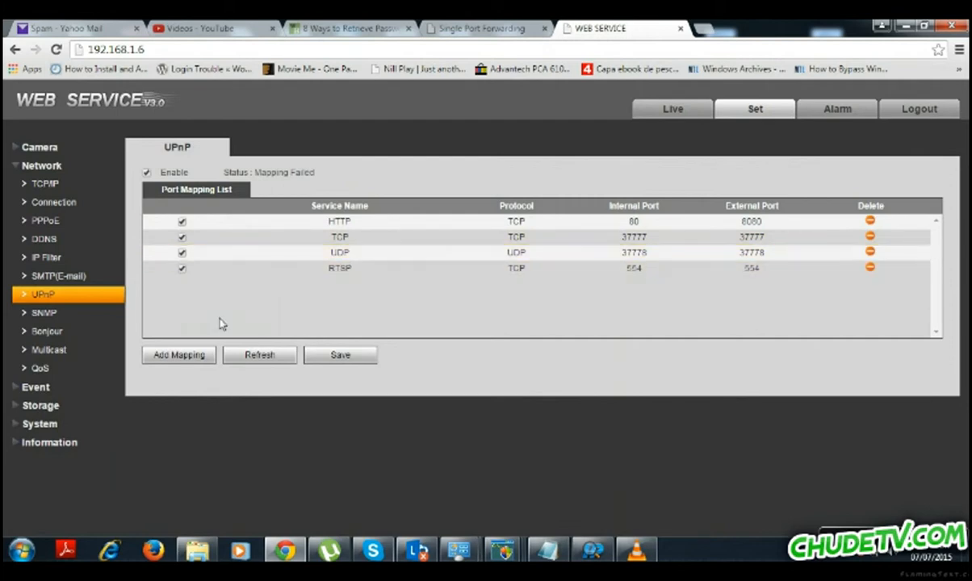
pyautogui.click(104, 316)
pyautogui.click(55, 338)
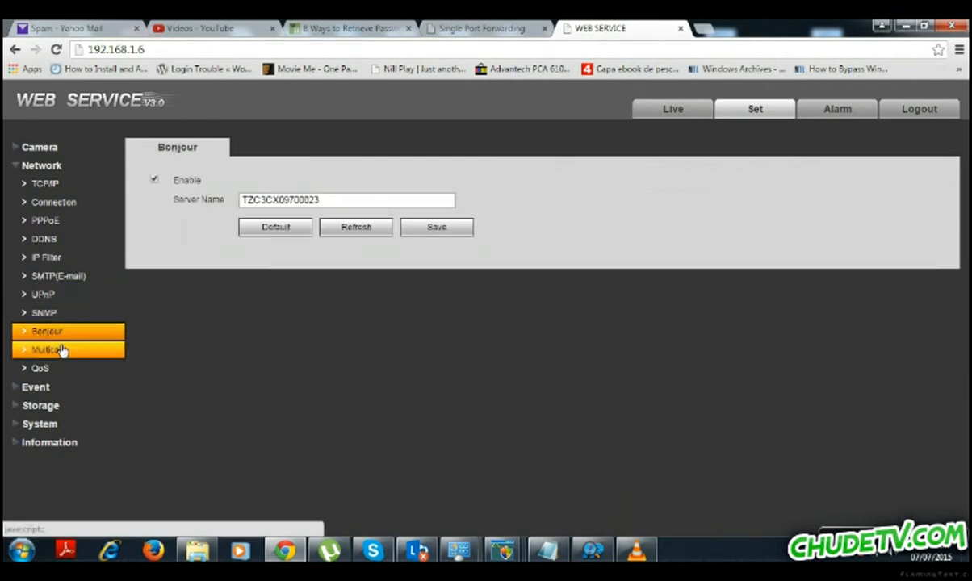
pyautogui.click(61, 349)
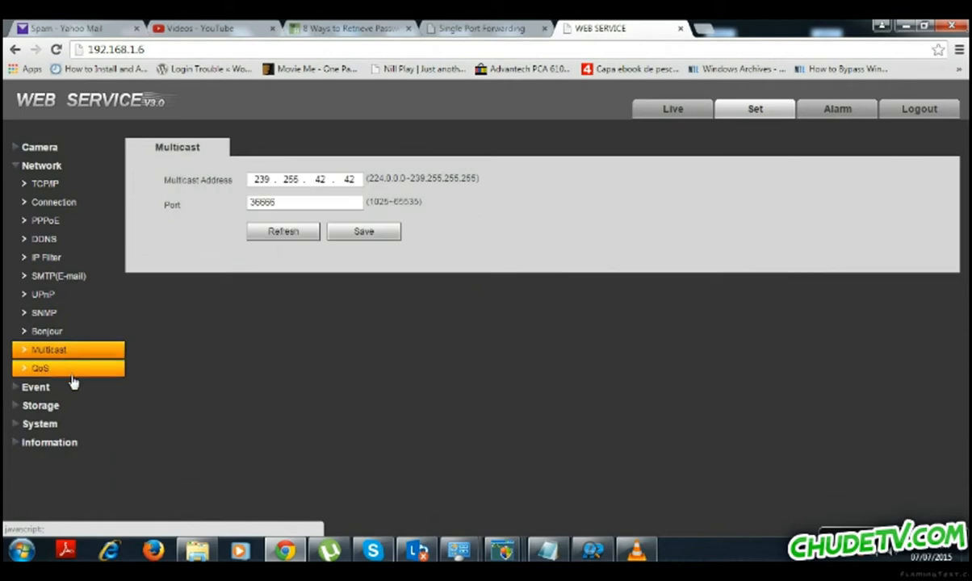
pyautogui.click(69, 368)
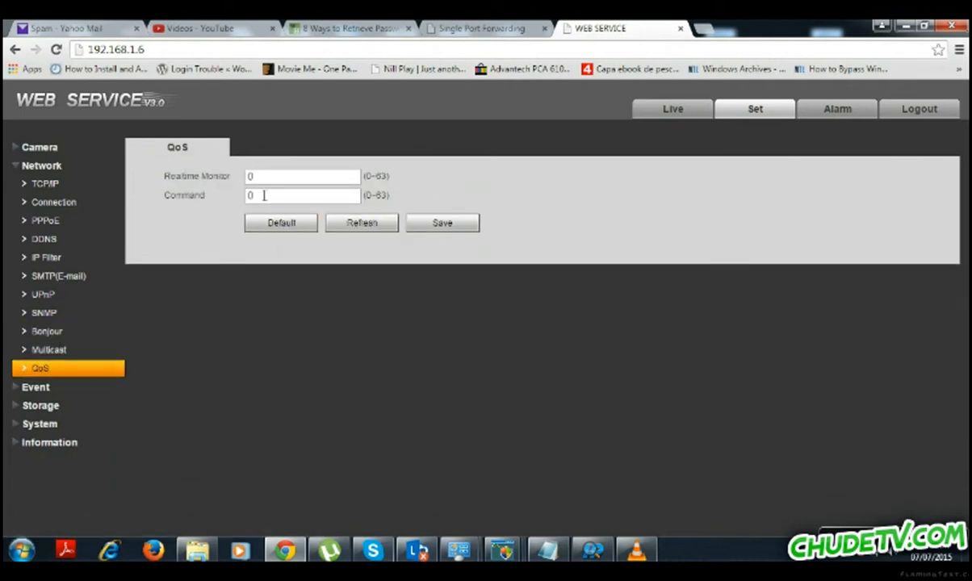
pyautogui.click(19, 166)
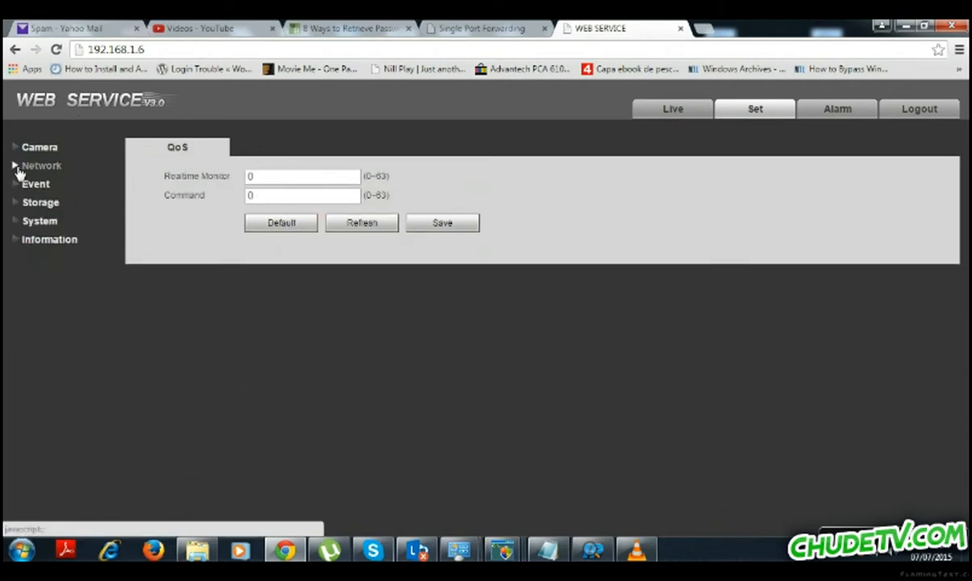
pyautogui.click(19, 185)
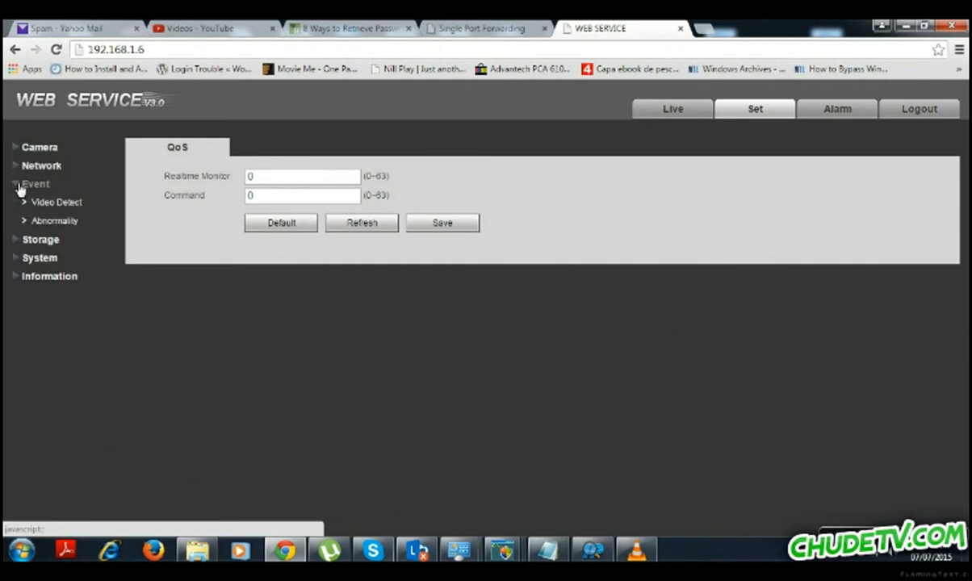
# Enable video motion detection and review its Working Period schedule.
pyautogui.click(50, 202)
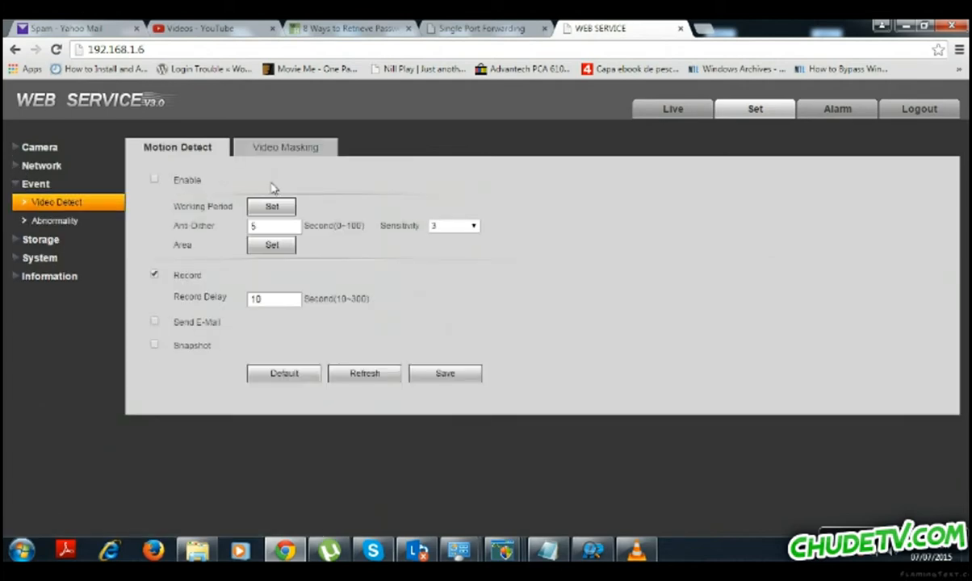
pyautogui.click(154, 180)
pyautogui.click(284, 209)
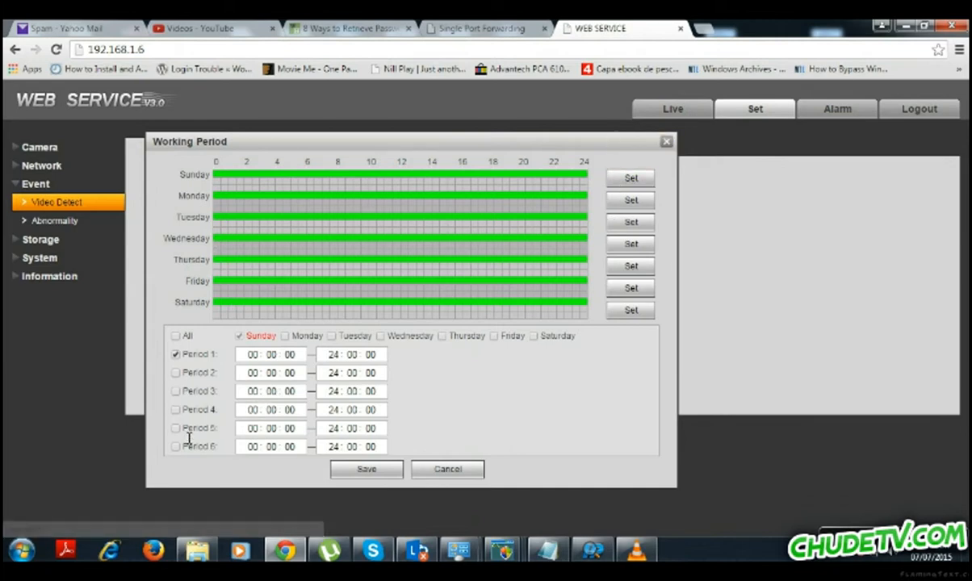
pyautogui.click(666, 142)
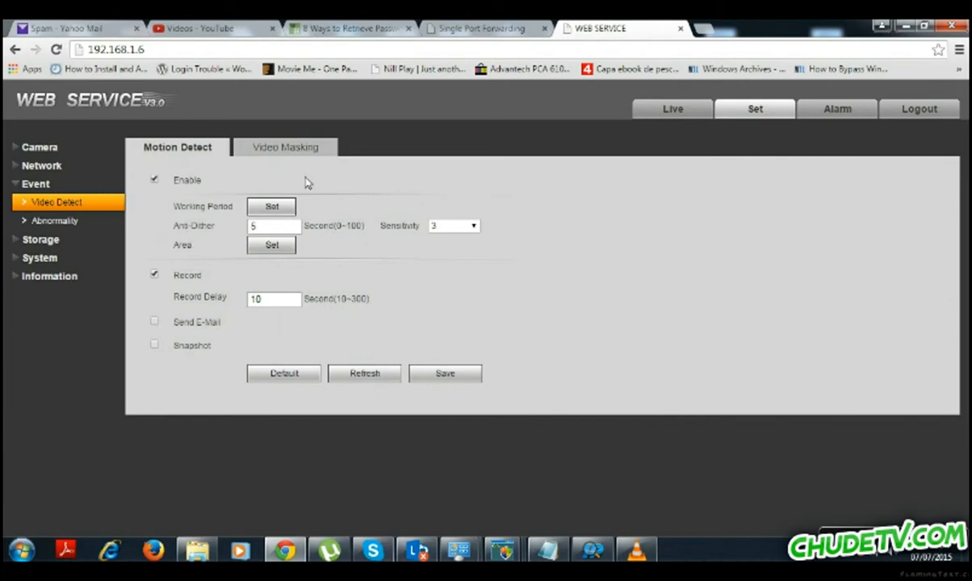
# Mark the motion detection area on the grid down to the bottom-right and save it.
pyautogui.click(271, 244)
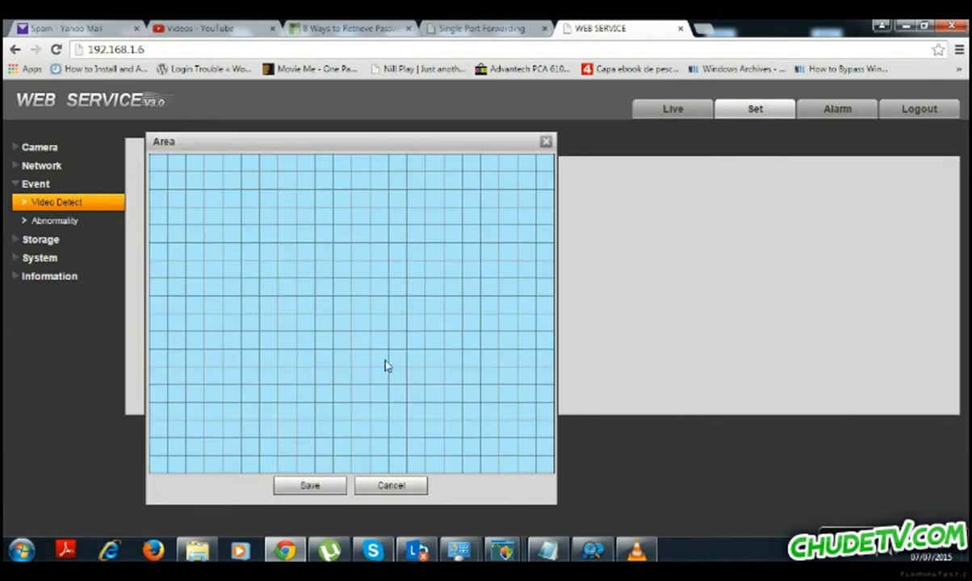
pyautogui.moveTo(322, 462); pyautogui.dragTo(152, 175)
pyautogui.click(322, 269)
pyautogui.moveTo(344, 282); pyautogui.dragTo(530, 475)
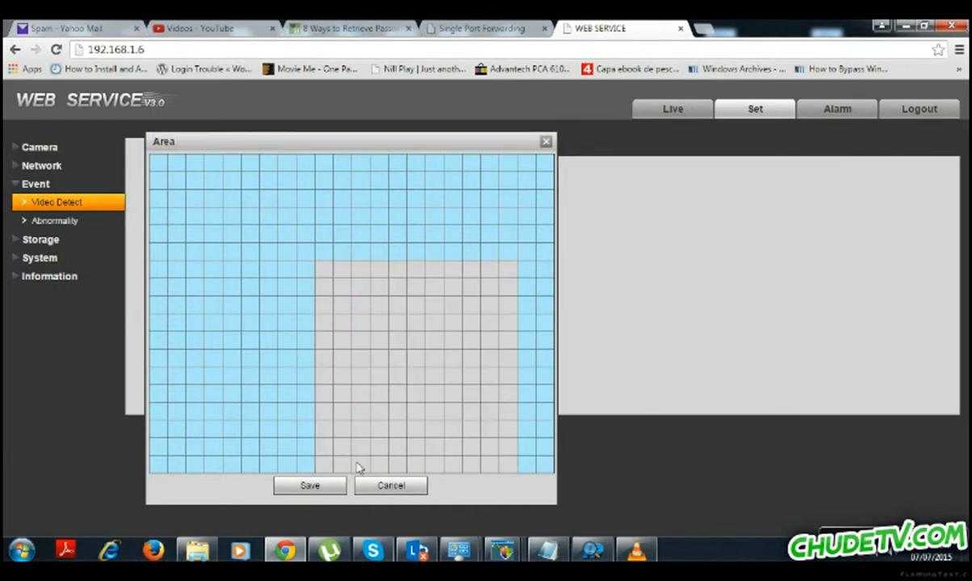
pyautogui.click(311, 485)
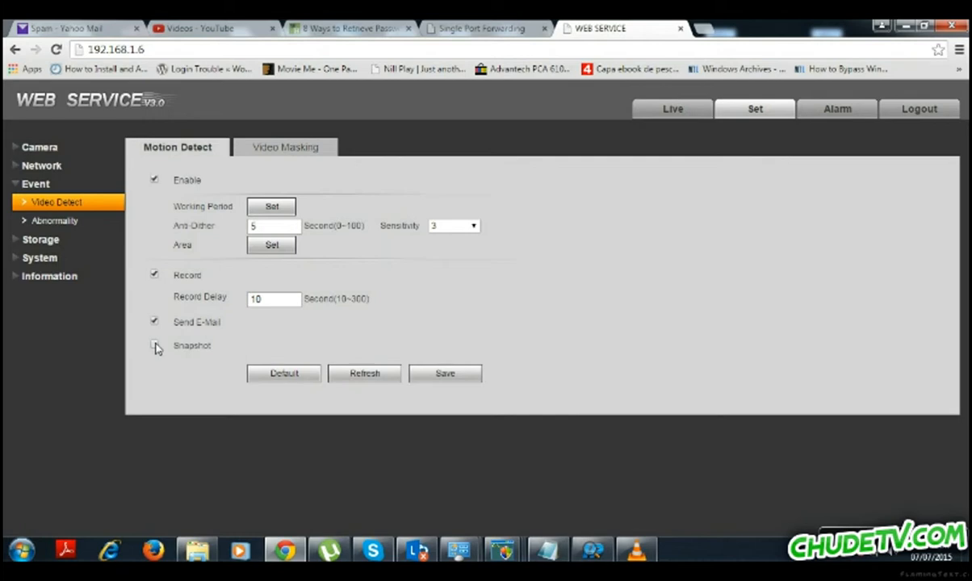
# Turn on Snapshot for motion events and compare sensitivity levels 1 and 6.
pyautogui.click(156, 346)
pyautogui.click(463, 233)
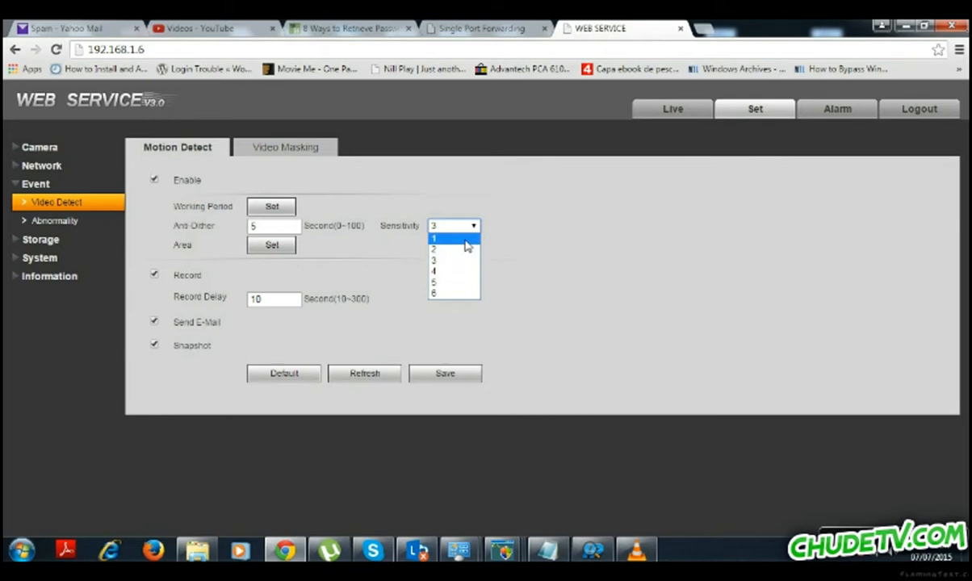
pyautogui.click(467, 242)
pyautogui.click(452, 227)
pyautogui.click(444, 295)
pyautogui.click(436, 228)
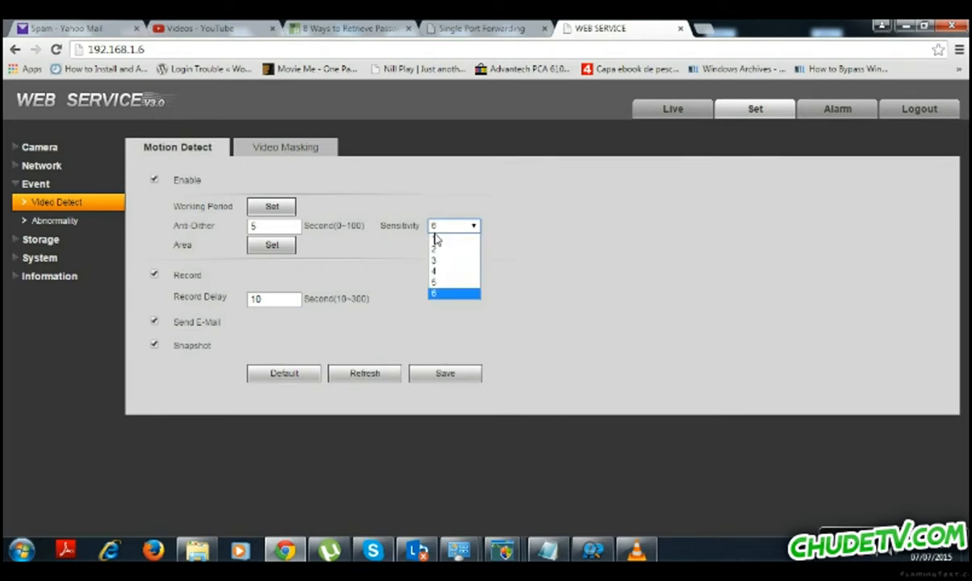
pyautogui.click(434, 236)
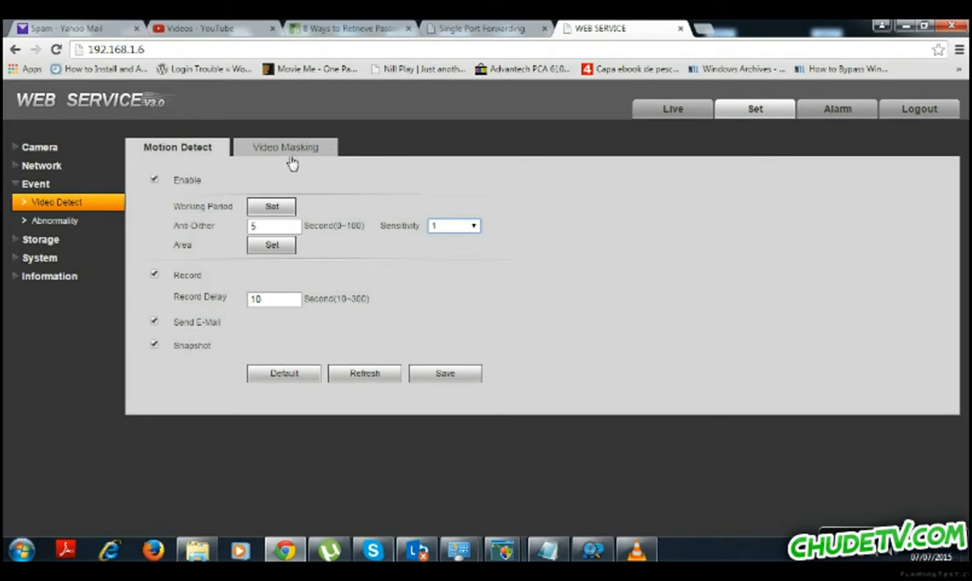
# Try sensitivity levels 4 and 3, settle on 6, and show the Abnormality event settings.
pyautogui.click(435, 226)
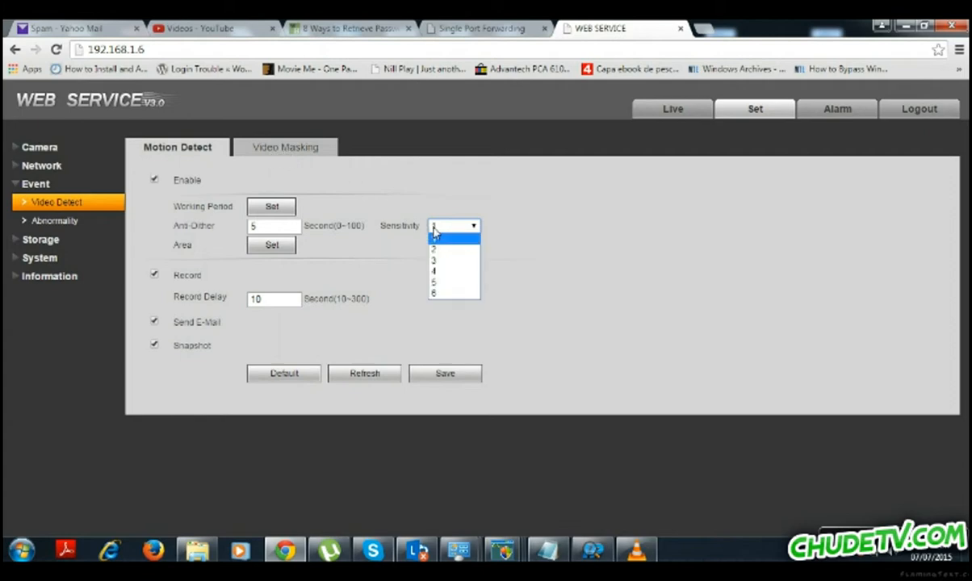
pyautogui.click(443, 290)
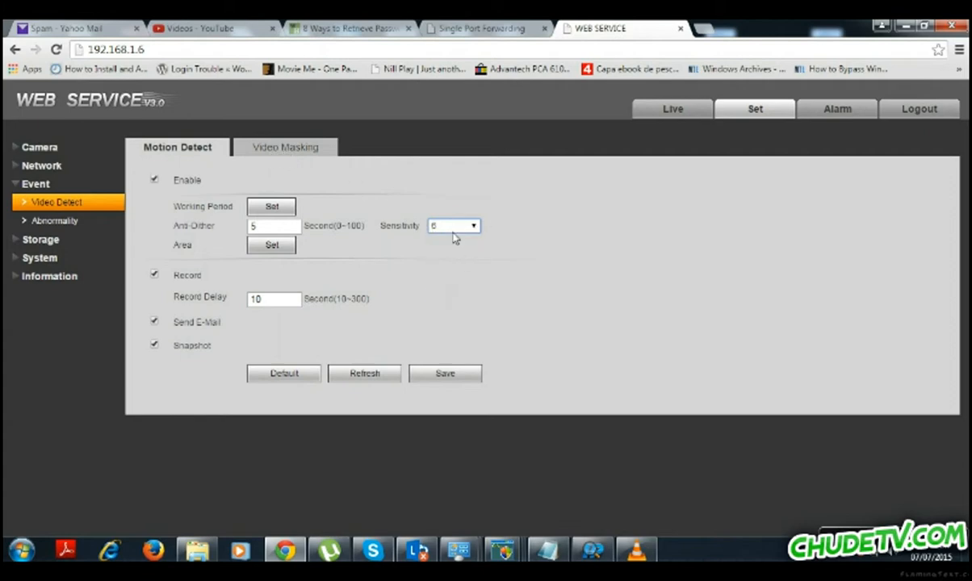
pyautogui.click(436, 226)
pyautogui.click(441, 272)
pyautogui.click(444, 229)
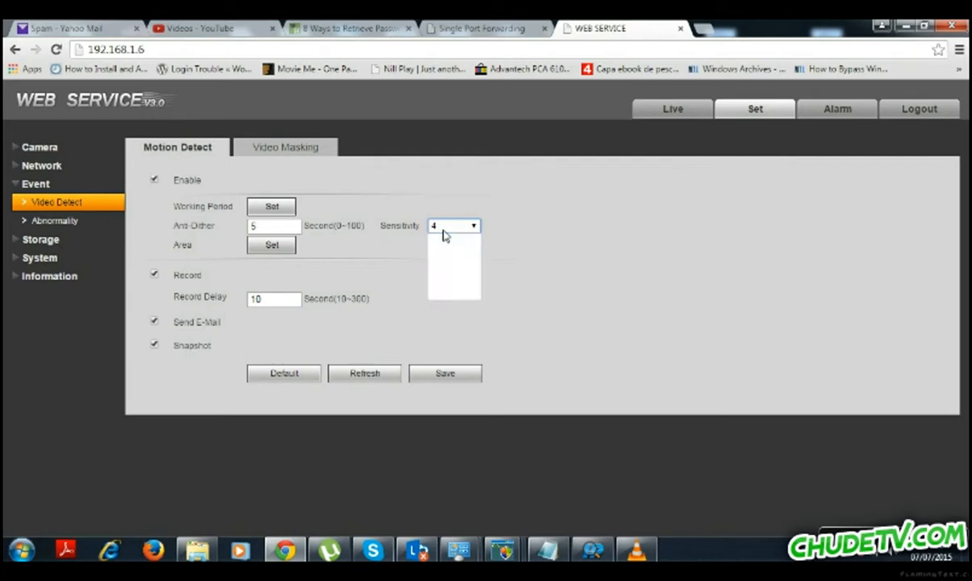
pyautogui.click(440, 262)
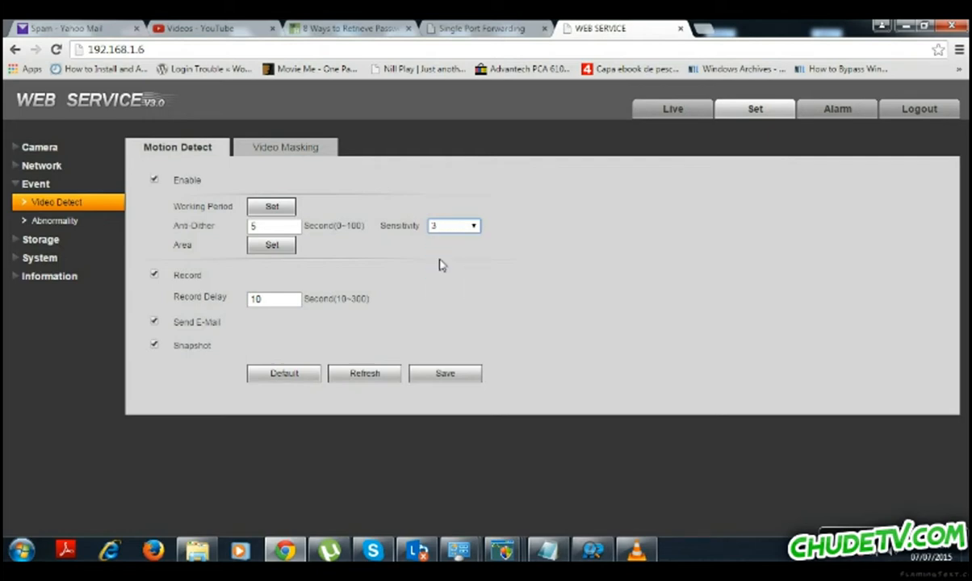
pyautogui.click(440, 231)
pyautogui.click(436, 294)
pyautogui.click(44, 220)
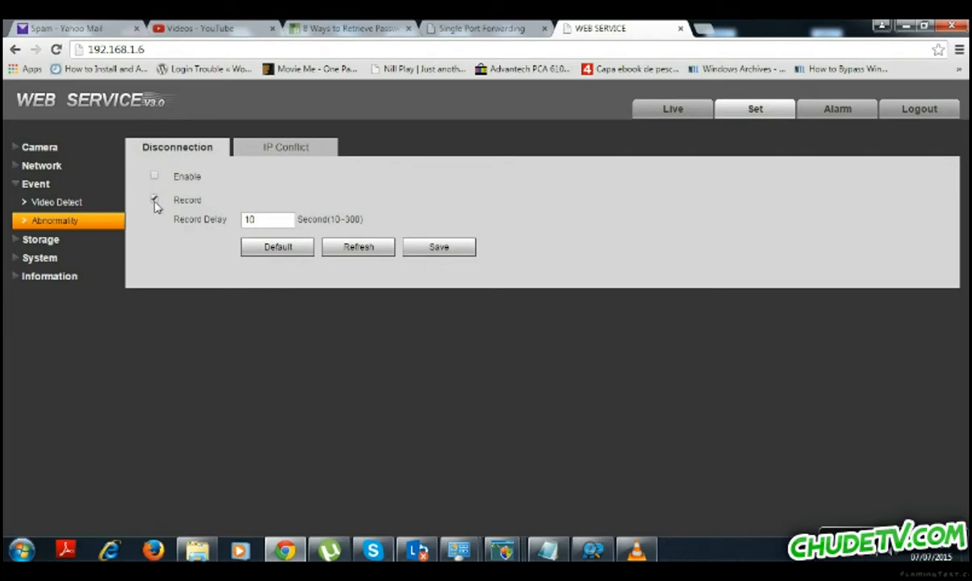
# View the IP Conflict event tab, then the Storage Schedule with Motion and Alarm recording 0–24 daily.
pyautogui.click(281, 148)
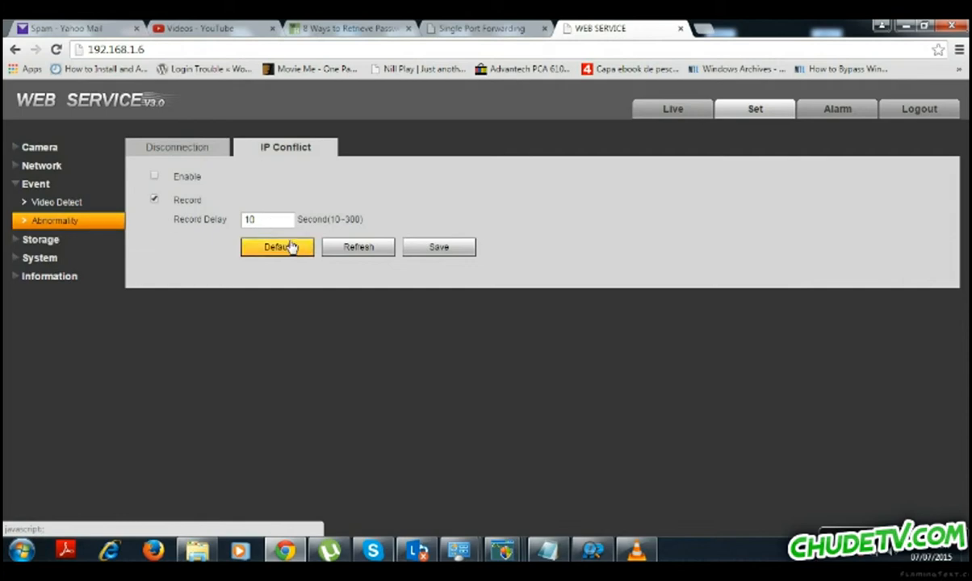
pyautogui.click(42, 241)
pyautogui.click(44, 222)
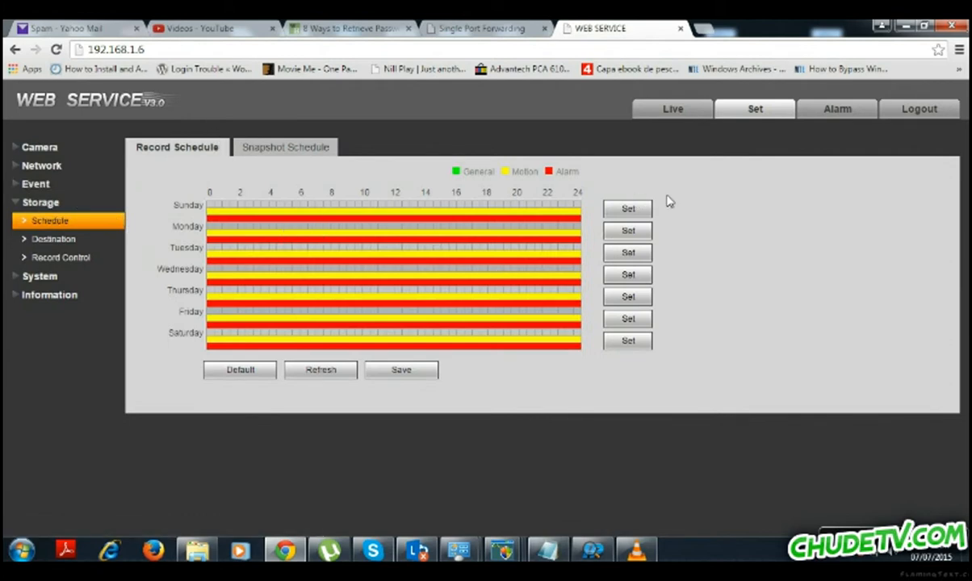
# Inspect Sunday's recording periods without changes, then show the Storage Destination page.
pyautogui.click(627, 210)
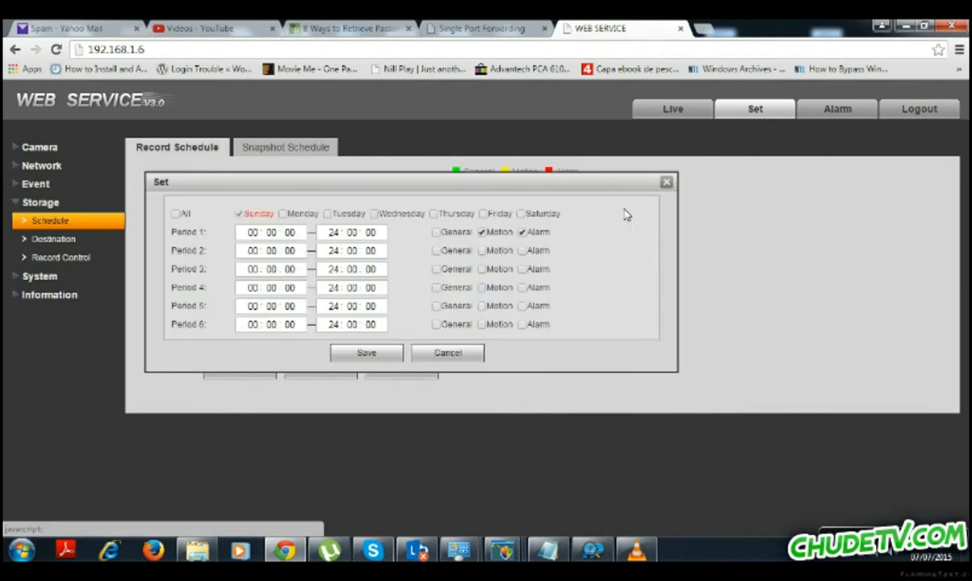
pyautogui.click(666, 182)
pyautogui.click(82, 247)
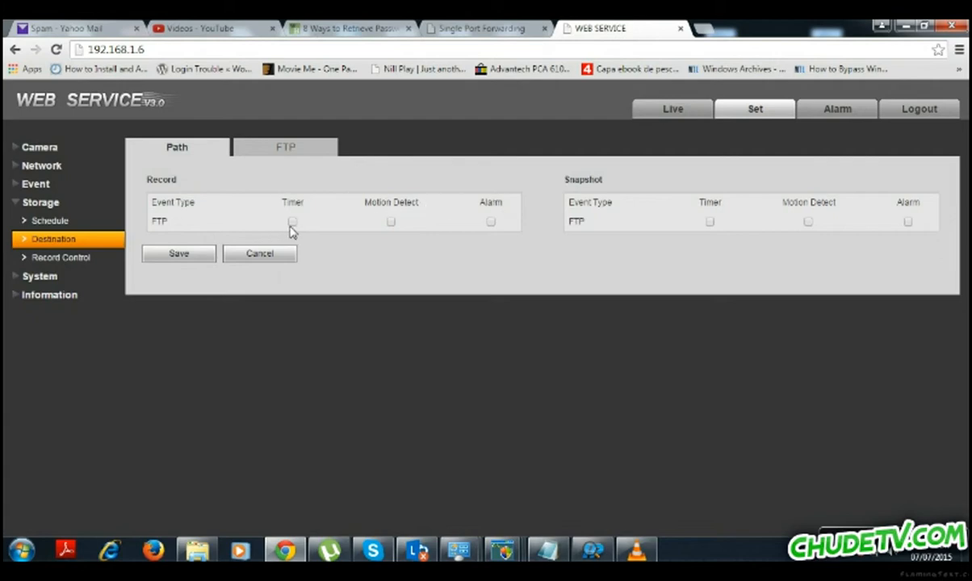
# Compare the FTP server settings with the Path table, then show Record Control (8-minute packs, 5 s pre-record).
pyautogui.click(261, 145)
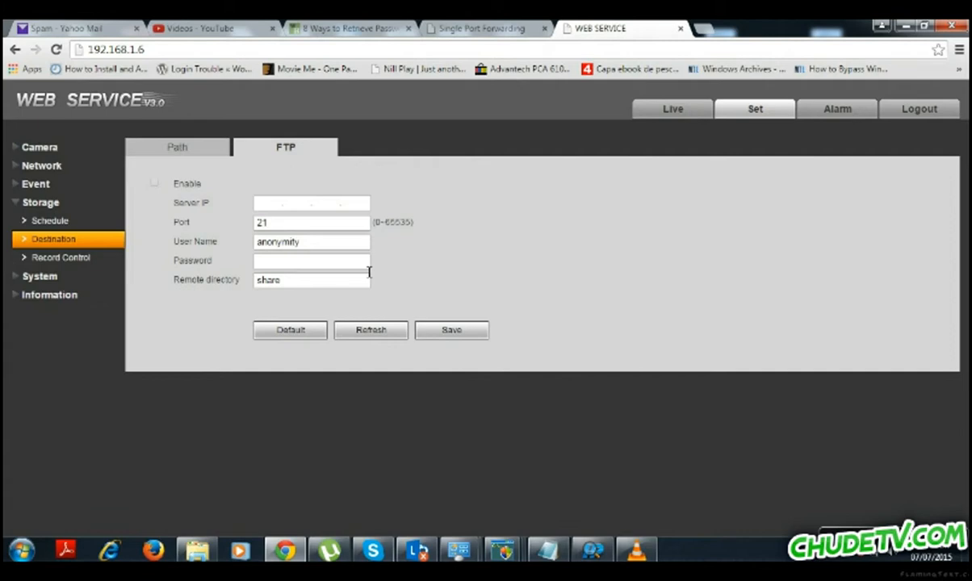
pyautogui.click(173, 158)
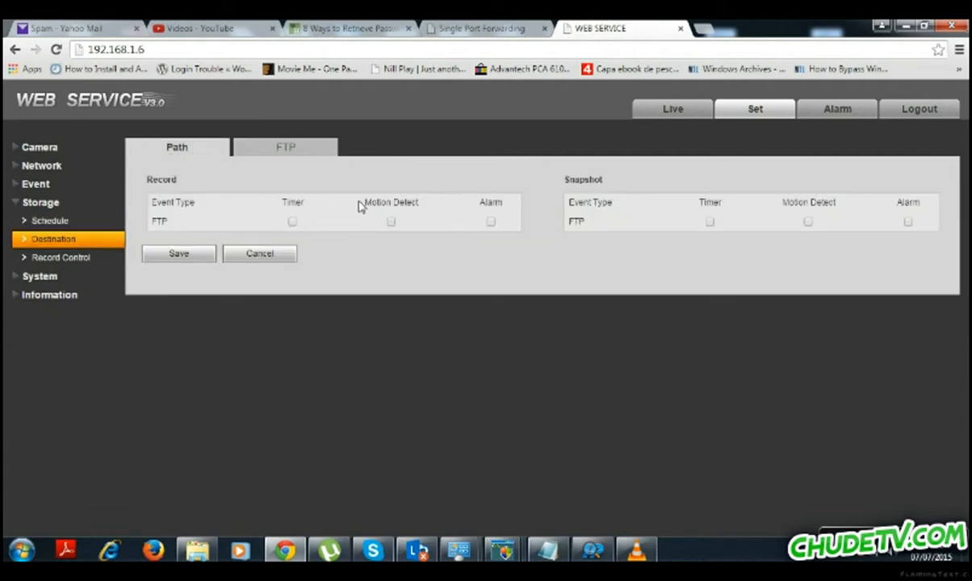
pyautogui.click(284, 147)
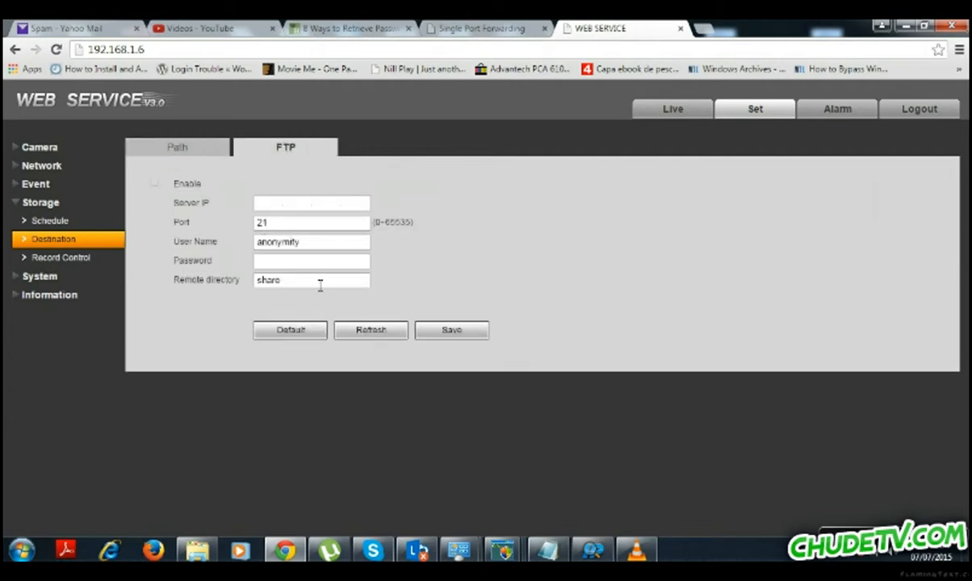
pyautogui.click(179, 150)
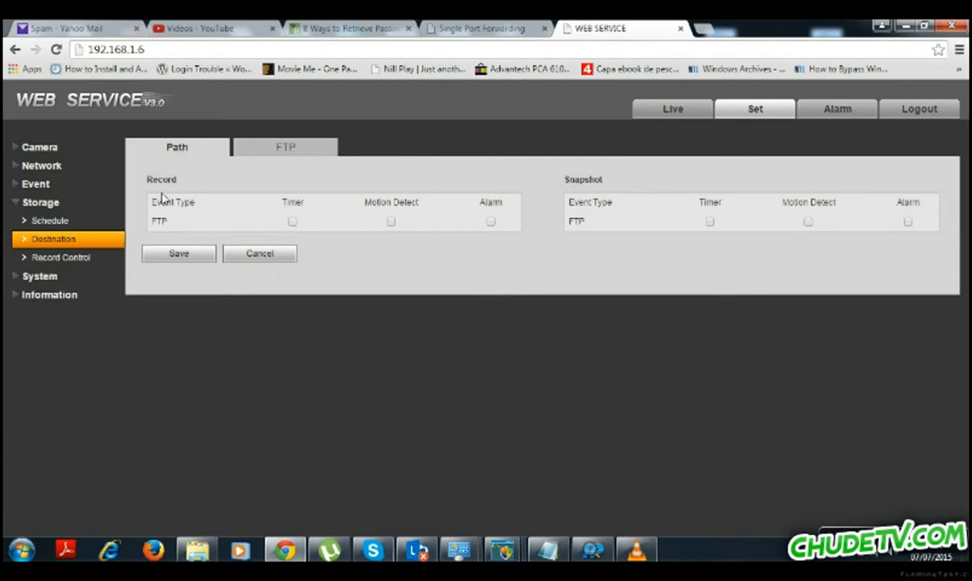
pyautogui.click(66, 257)
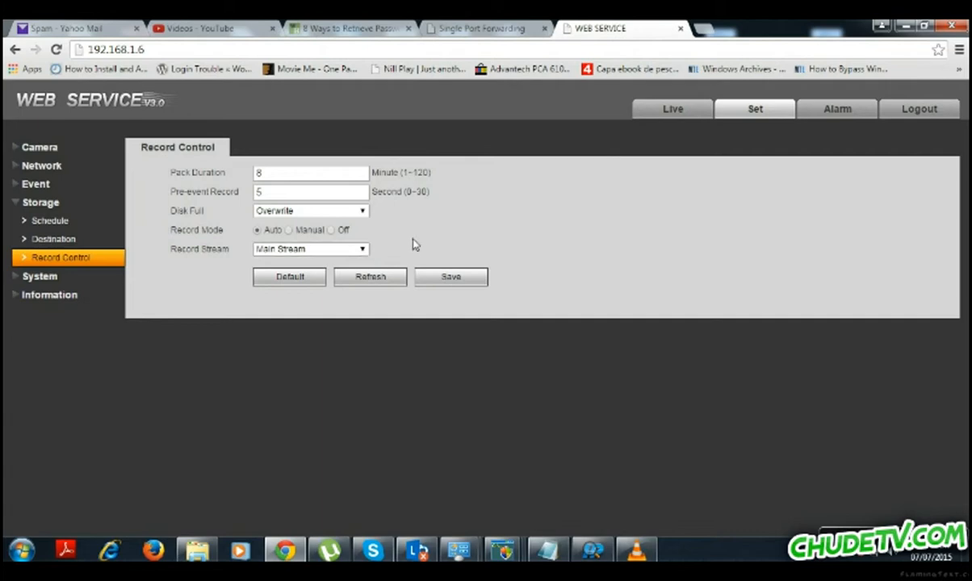
# Browse the System General and Date&Time settings and the Account list.
pyautogui.click(55, 278)
pyautogui.click(67, 244)
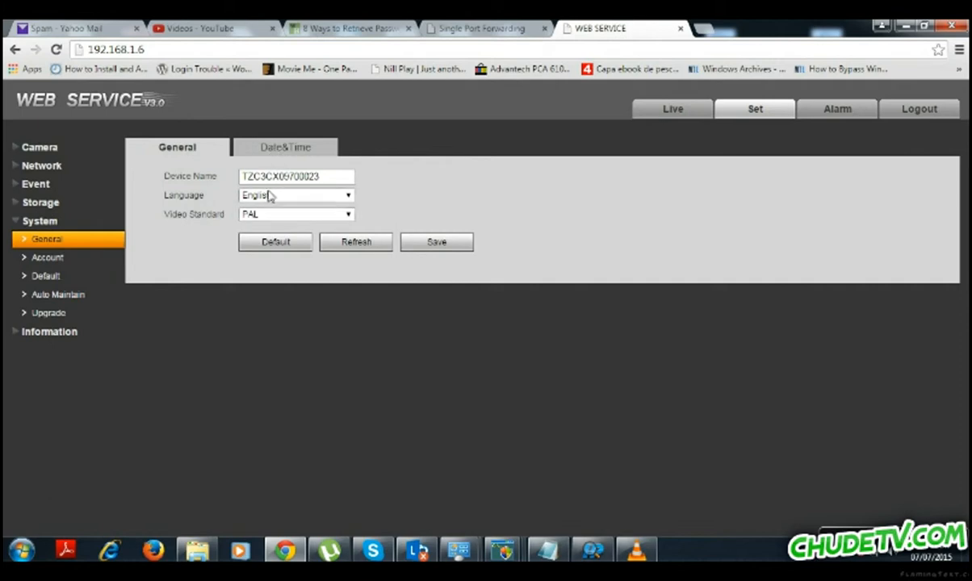
pyautogui.click(245, 147)
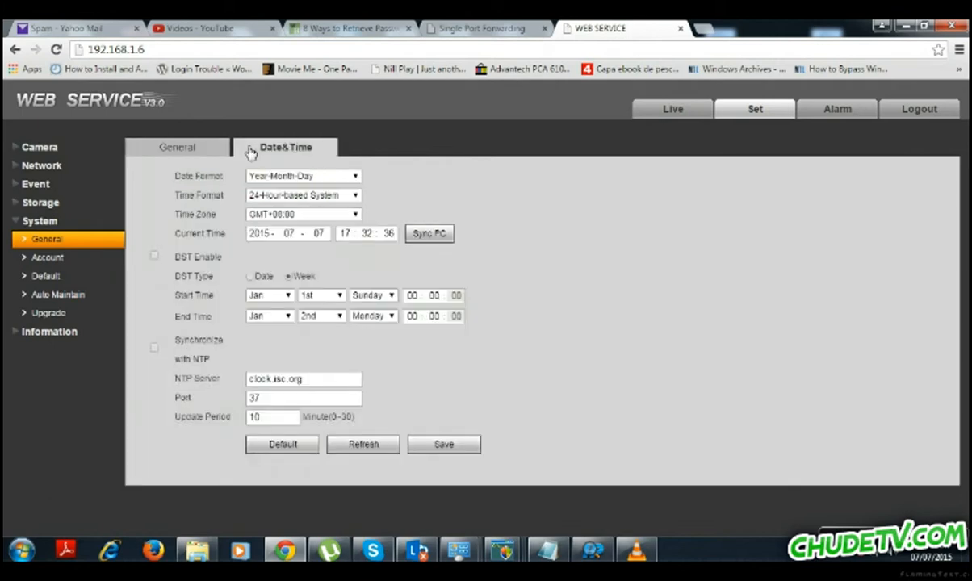
pyautogui.click(44, 258)
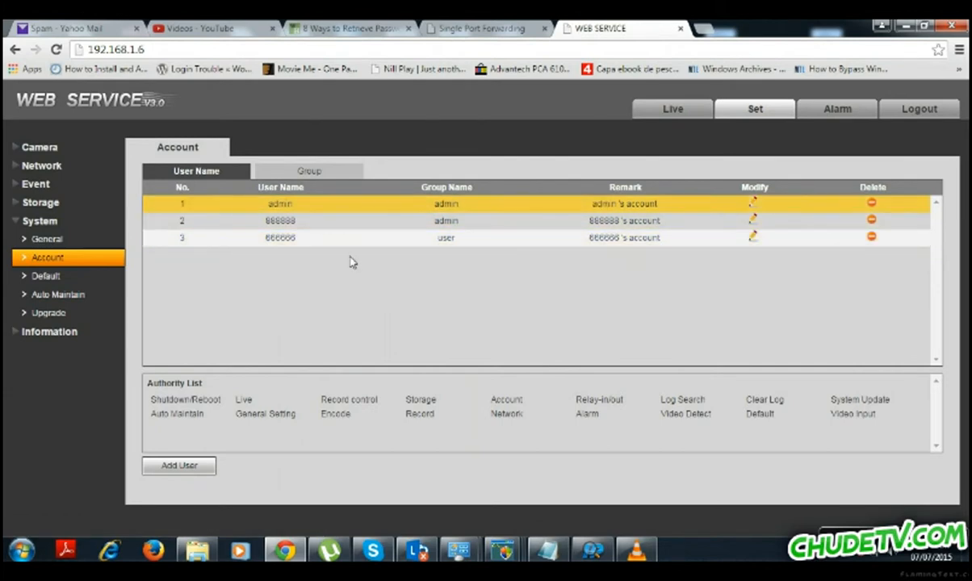
# Browse the Default, Auto Maintain and Upgrade pages, and expand the Information section.
pyautogui.click(51, 277)
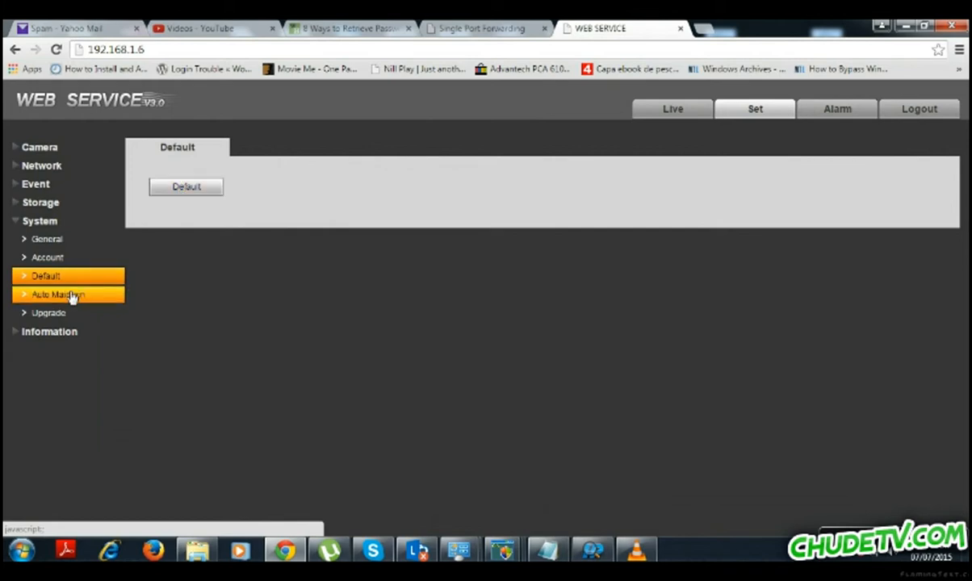
pyautogui.click(72, 295)
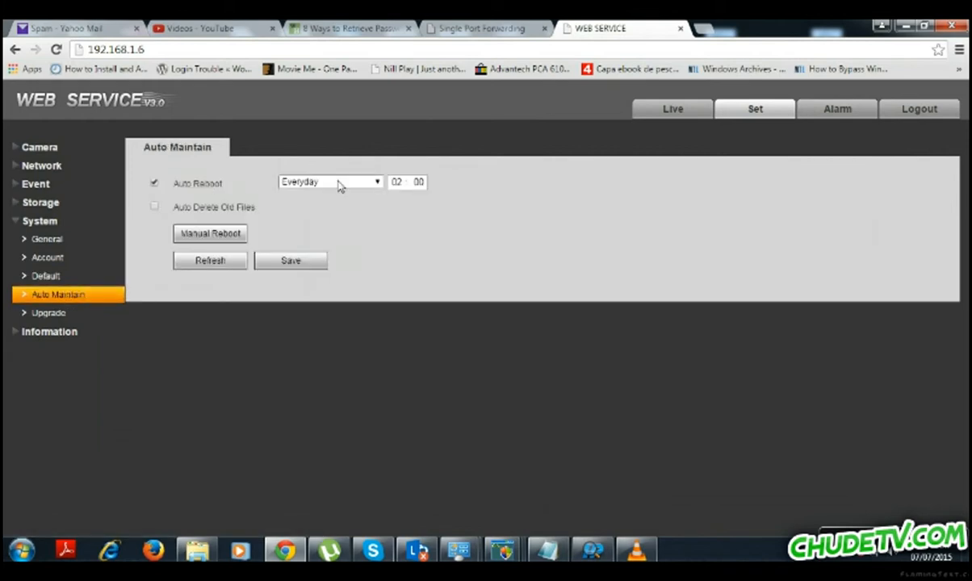
pyautogui.click(46, 316)
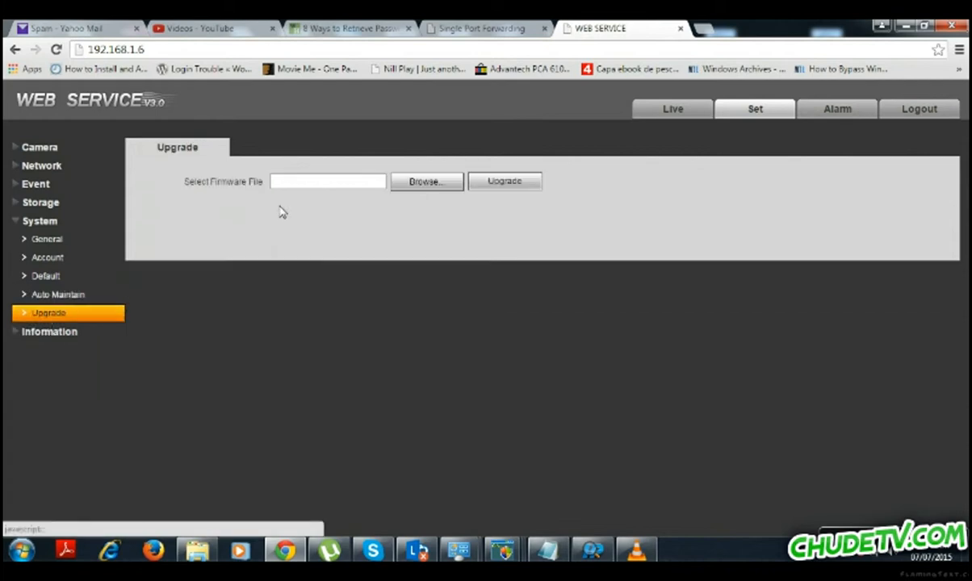
pyautogui.click(16, 335)
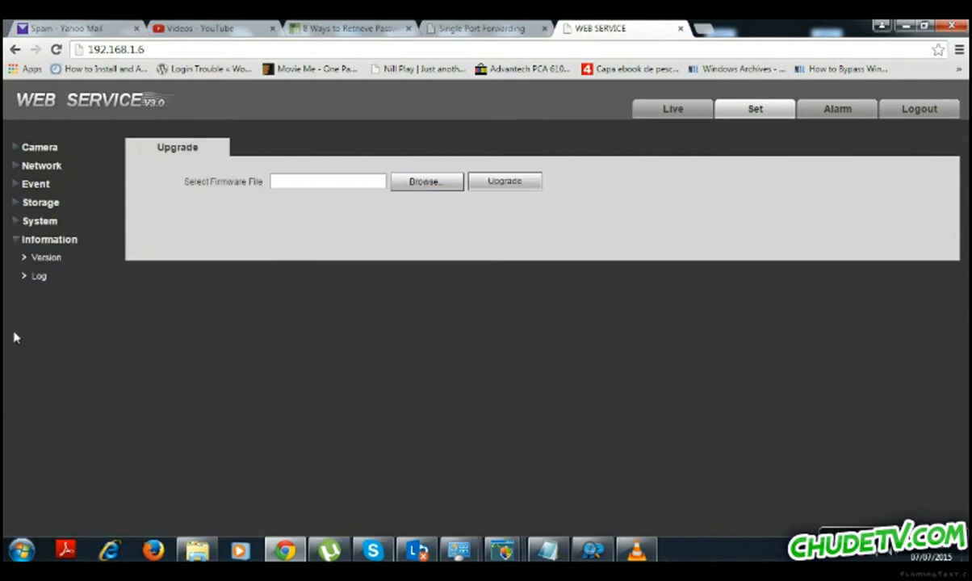
# View the camera's Version and Log pages, then the Alarm page, which returns to the login screen.
pyautogui.click(49, 259)
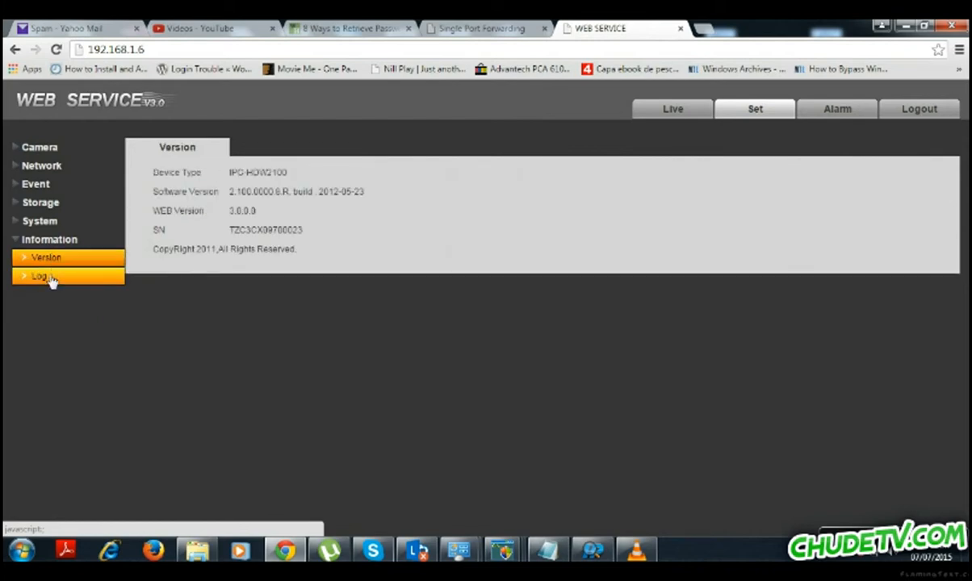
pyautogui.click(48, 277)
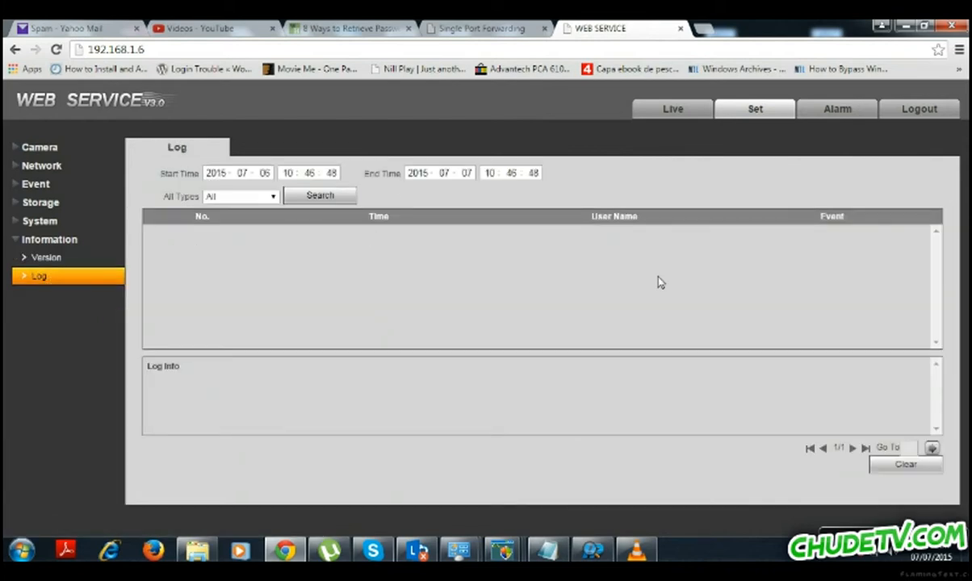
pyautogui.click(836, 110)
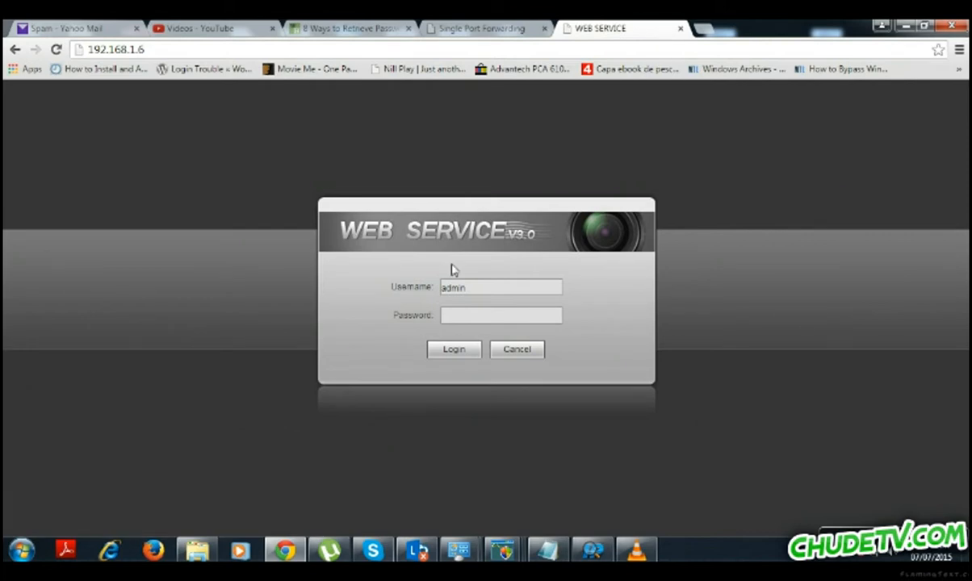
# Reload the router's Single Port Forwarding page and log in again.
pyautogui.click(699, 29)
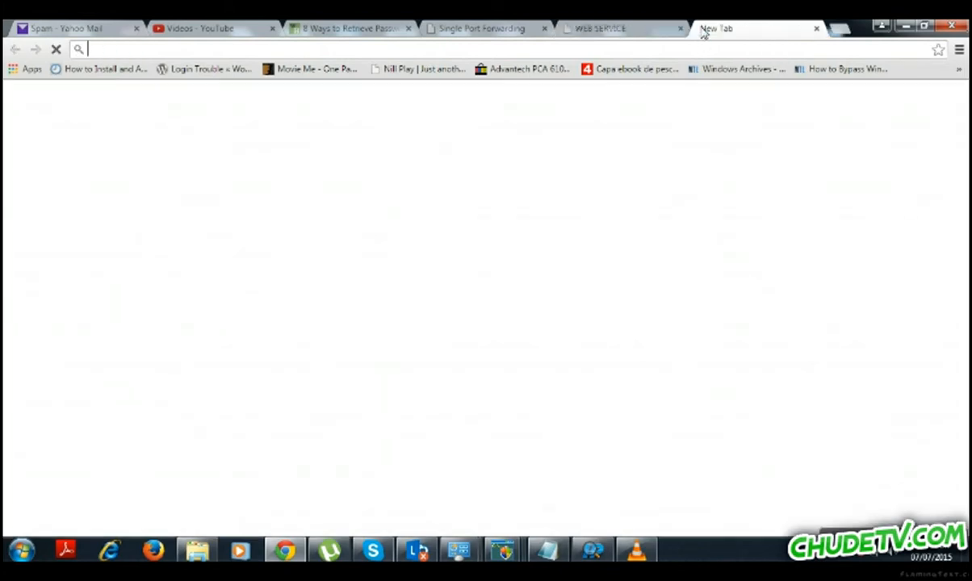
pyautogui.click(481, 28)
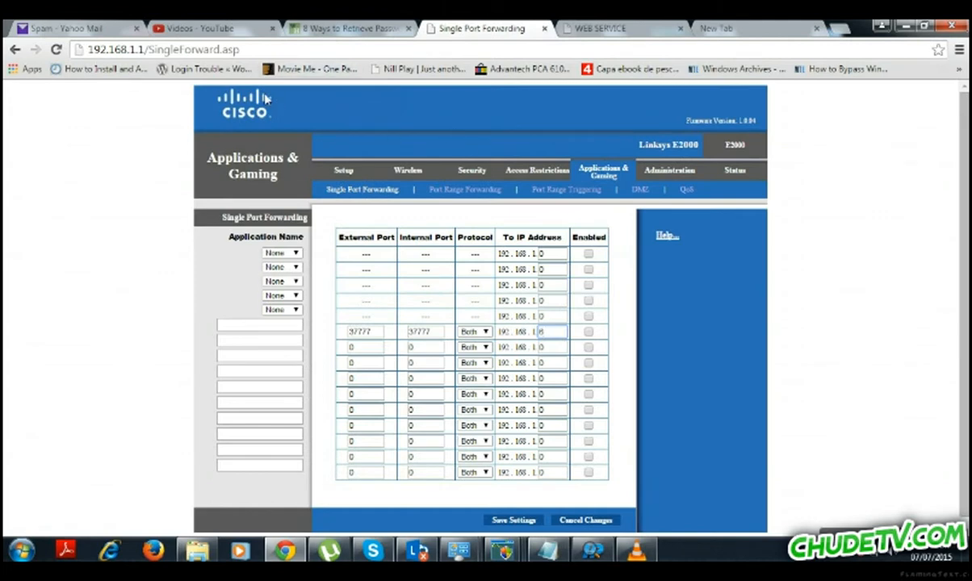
pyautogui.click(56, 50)
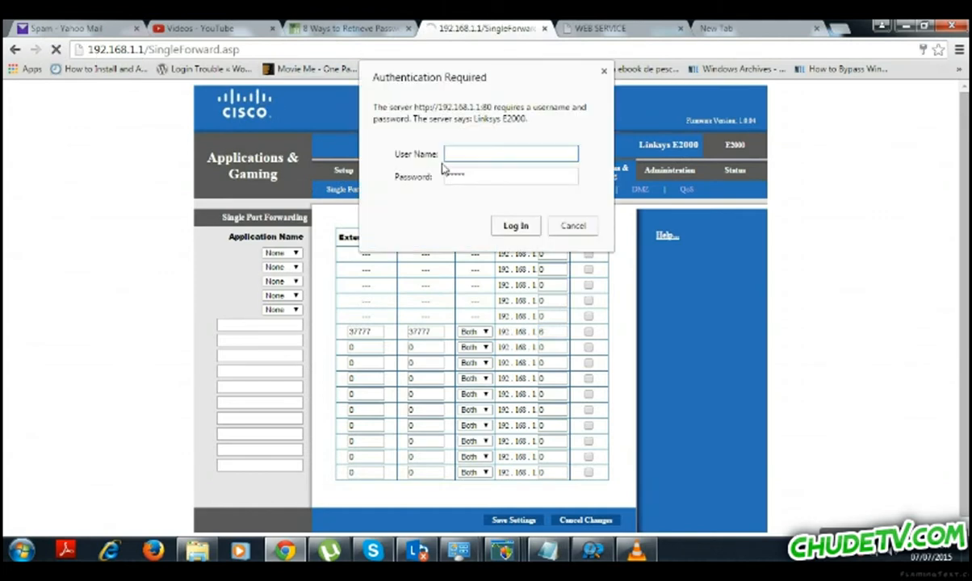
pyautogui.click(514, 226)
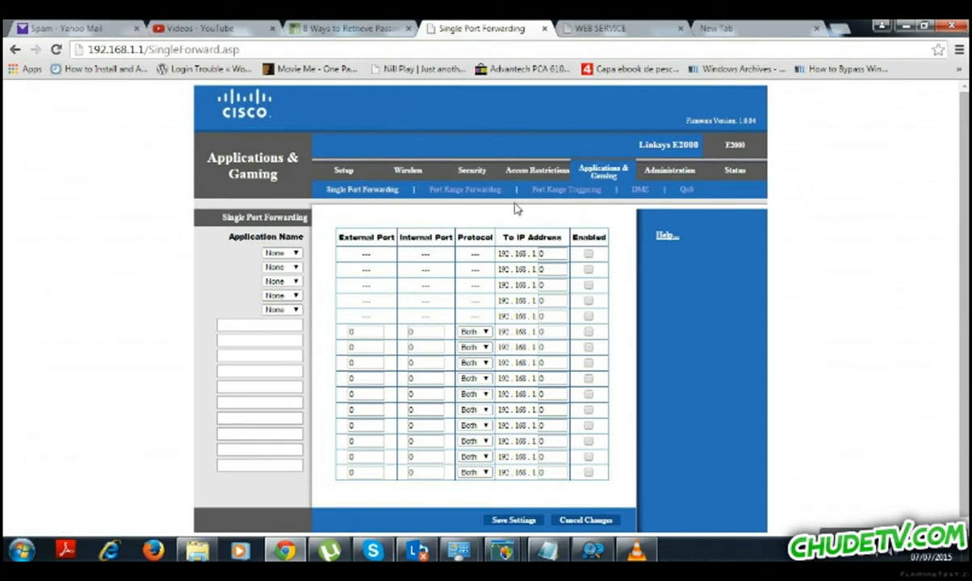
# Select the first External Port value in the empty forwarding table, then bring ConfigTool forward.
pyautogui.moveTo(966, 103); pyautogui.dragTo(965, 113)
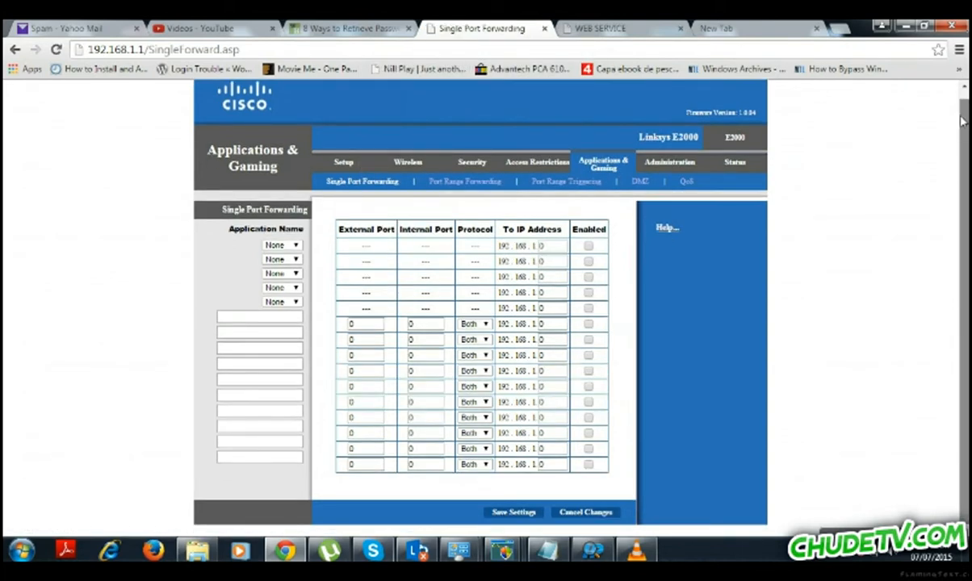
pyautogui.scroll(1, 961, 119)
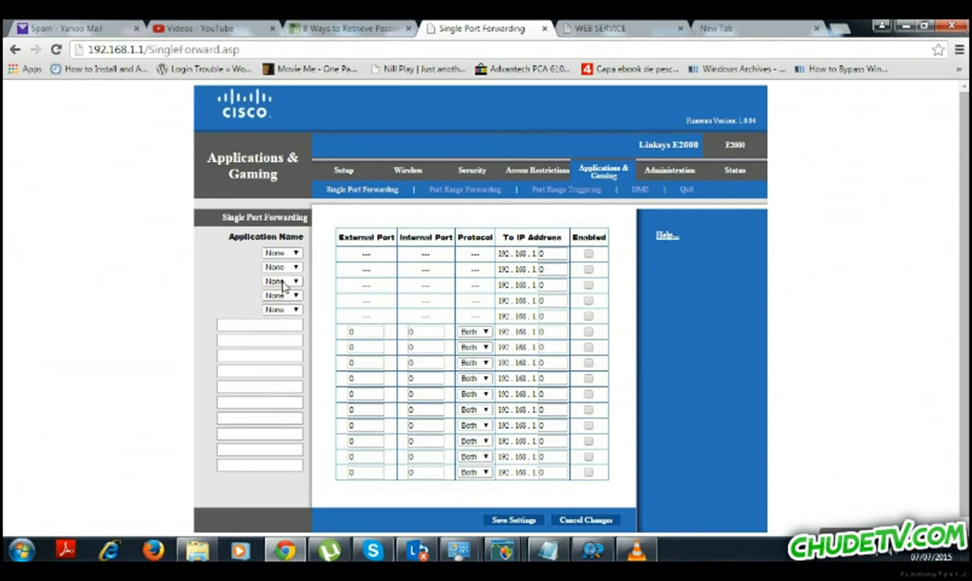
pyautogui.moveTo(374, 338); pyautogui.dragTo(343, 337)
pyautogui.click(592, 551)
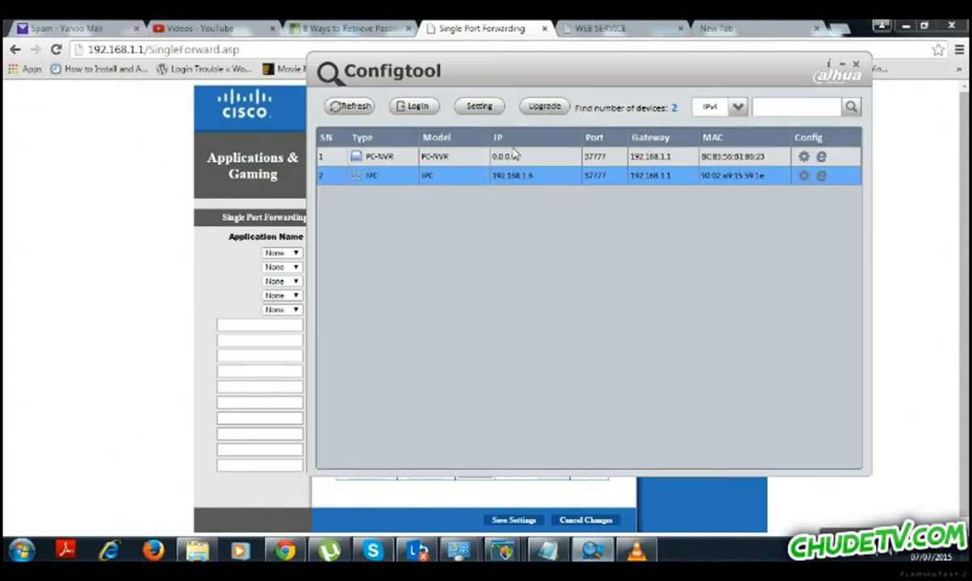
# Check the camera at 192.168.1.6 uses TCP port 37777 and HTTP port 80, then return to the router page.
pyautogui.doubleClick(404, 183)
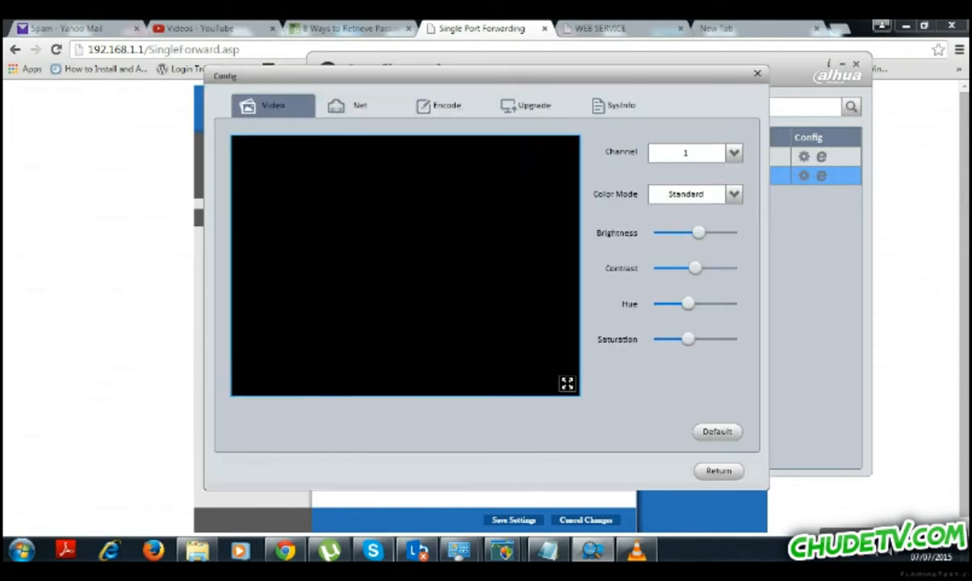
pyautogui.click(359, 113)
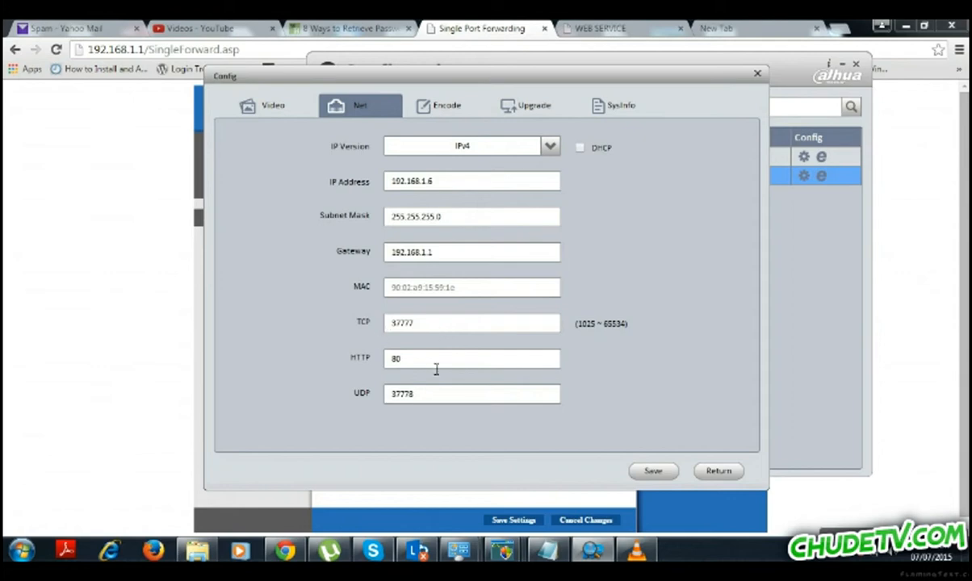
pyautogui.click(886, 215)
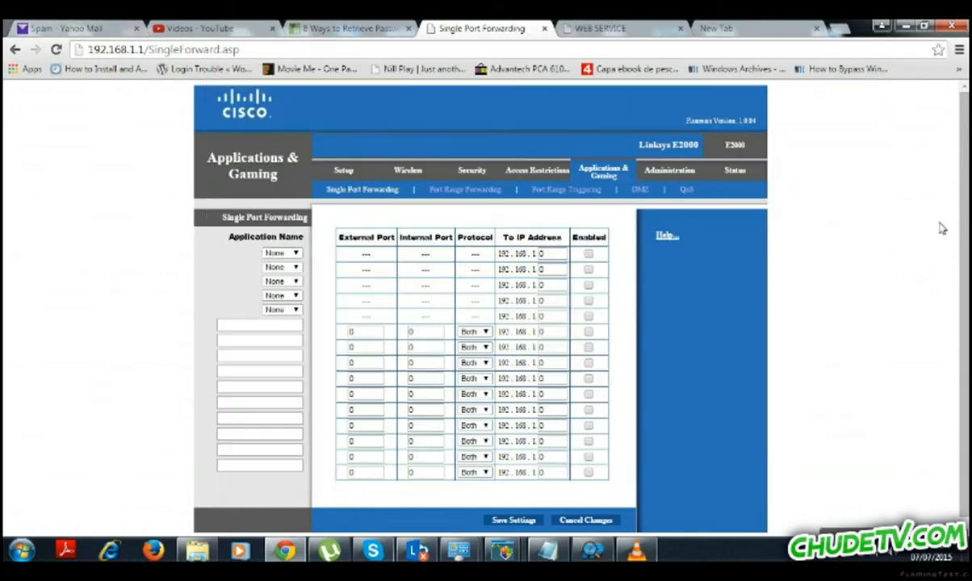
# Add an enabled rule forwarding external and internal port 80 to 192.168.1.6, then bring up Notepad.
pyautogui.click(373, 332)
pyautogui.click(426, 336)
pyautogui.moveTo(426, 338); pyautogui.dragTo(403, 337)
pyautogui.click(563, 337)
pyautogui.moveTo(563, 336); pyautogui.dragTo(538, 333)
pyautogui.click(589, 332)
pyautogui.click(547, 551)
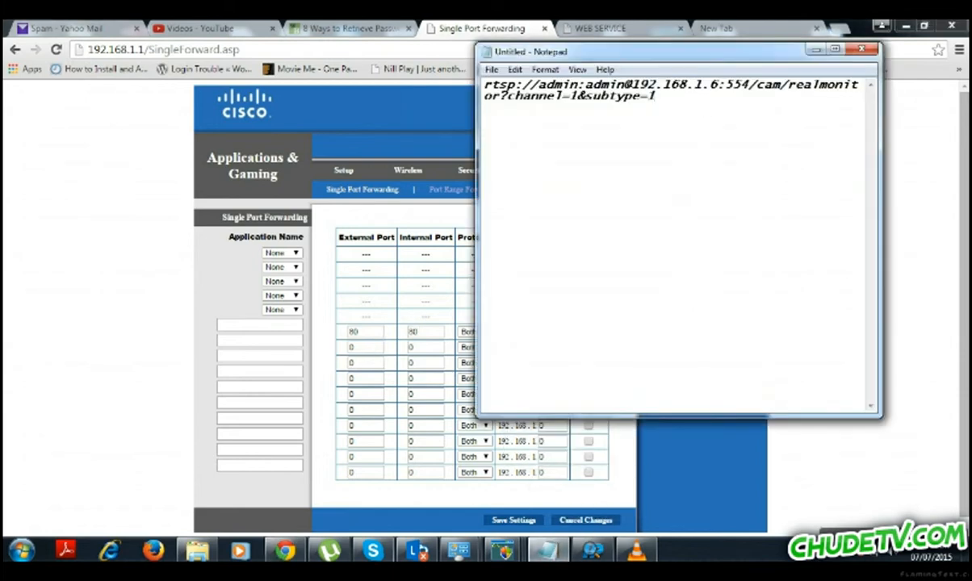
# Note the public IP 197.367.3.3:80, the local address '192.168.1.6 - 80', and '37777 port'.
pyautogui.write('197.367.3.3')
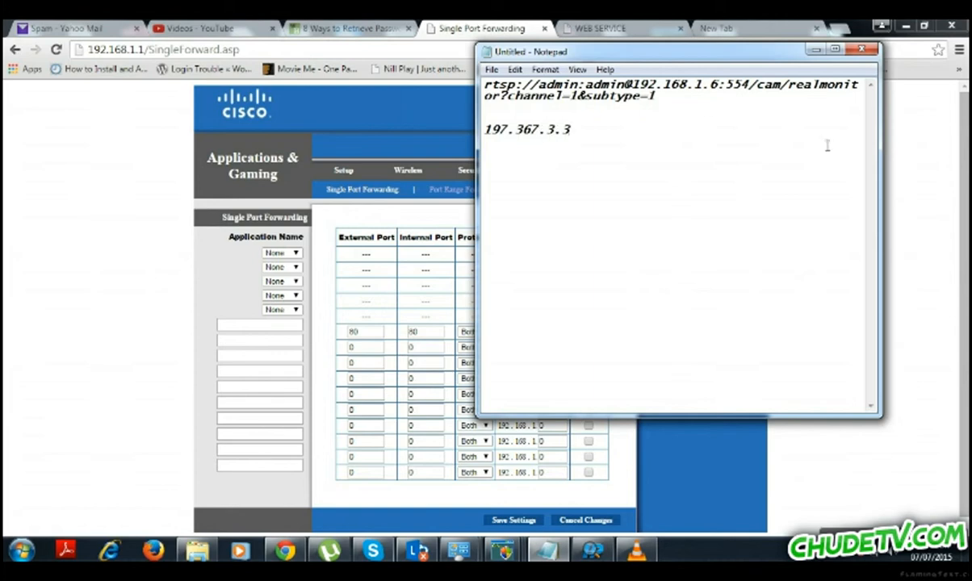
pyautogui.write(' - public ip address')
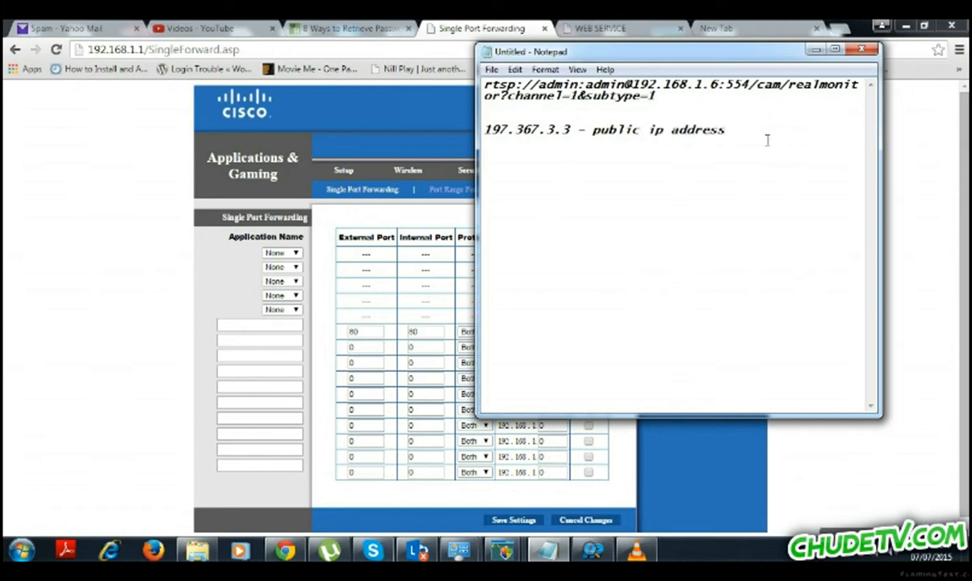
pyautogui.press('Return')
pyautogui.write('192.168.1.6 - 80')
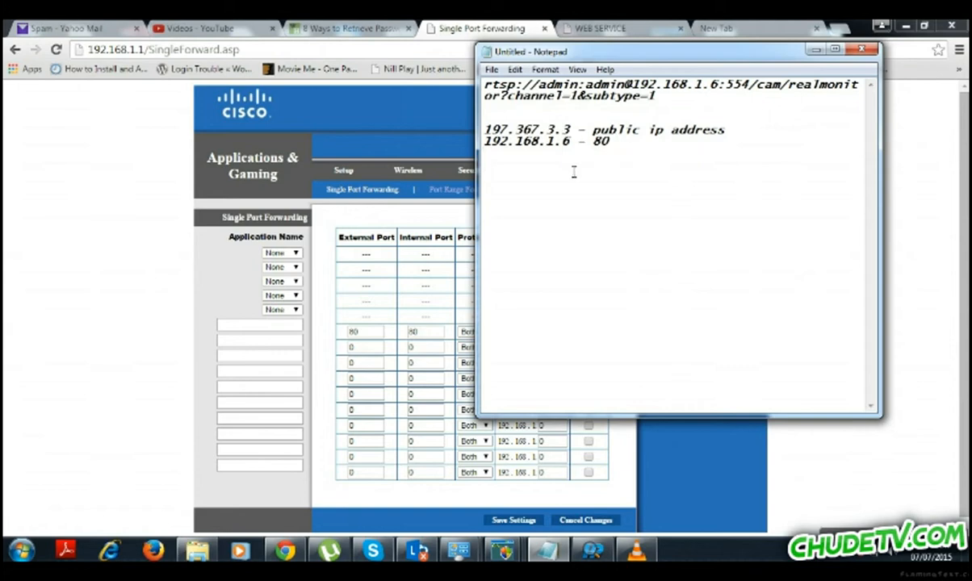
pyautogui.click(574, 129)
pyautogui.write(':')
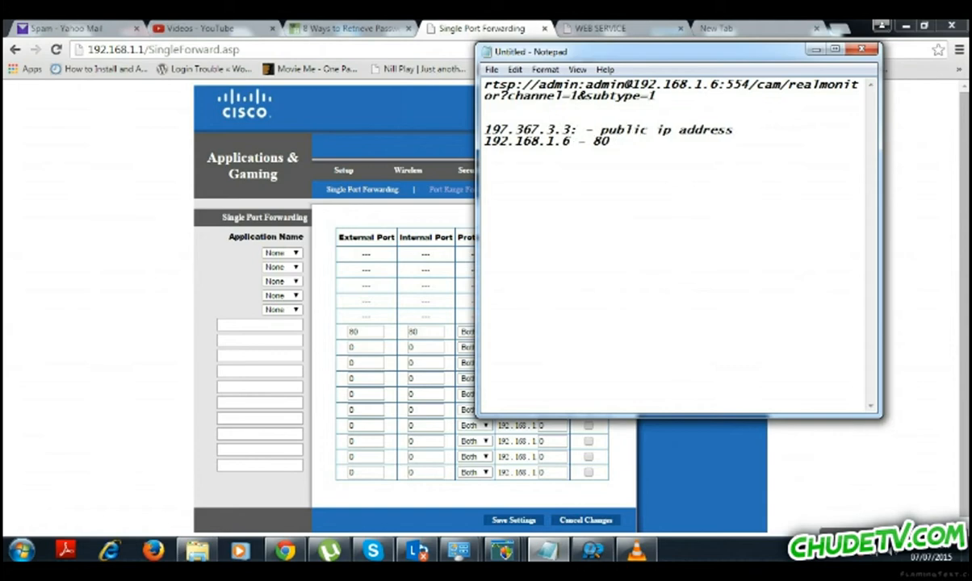
pyautogui.write('80')
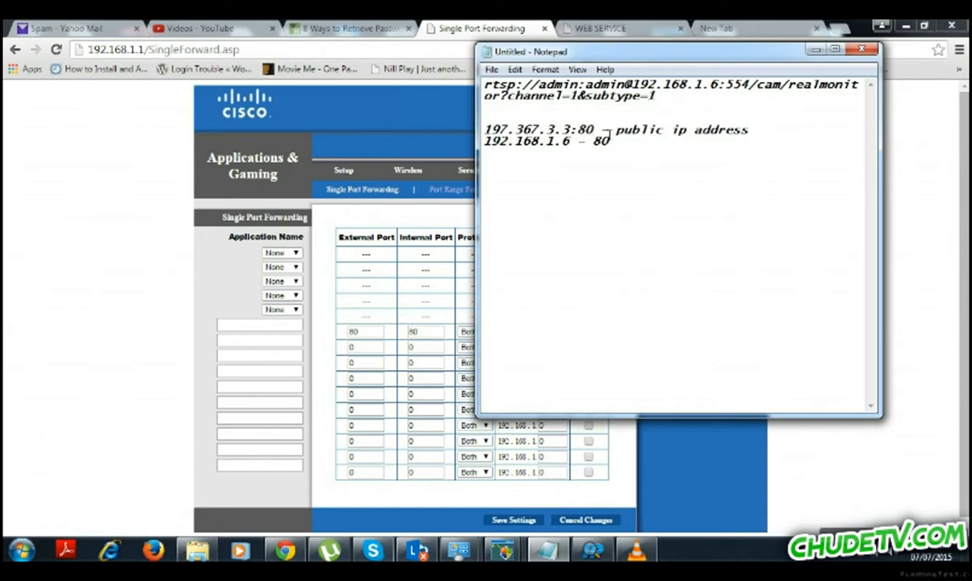
pyautogui.moveTo(487, 130); pyautogui.dragTo(601, 132)
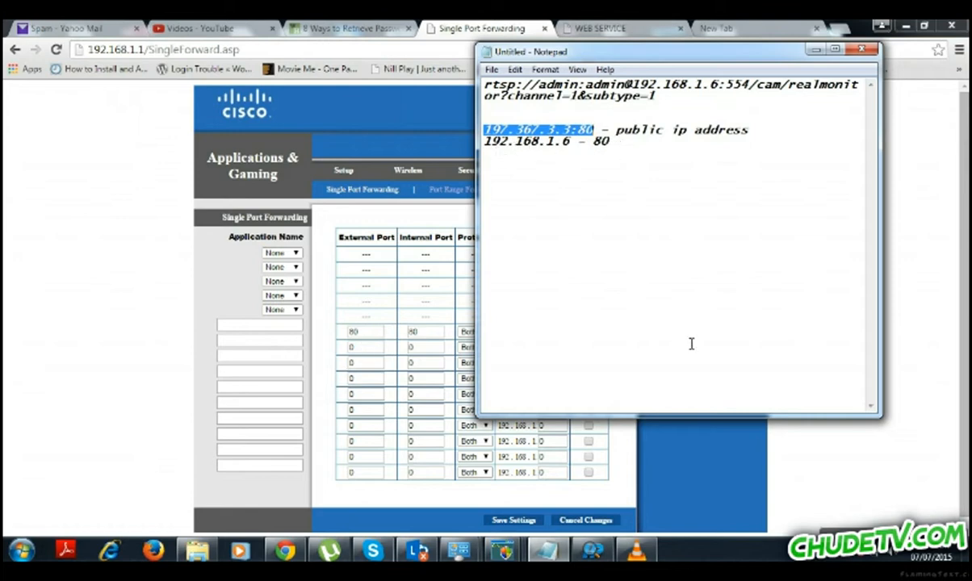
pyautogui.click(601, 150)
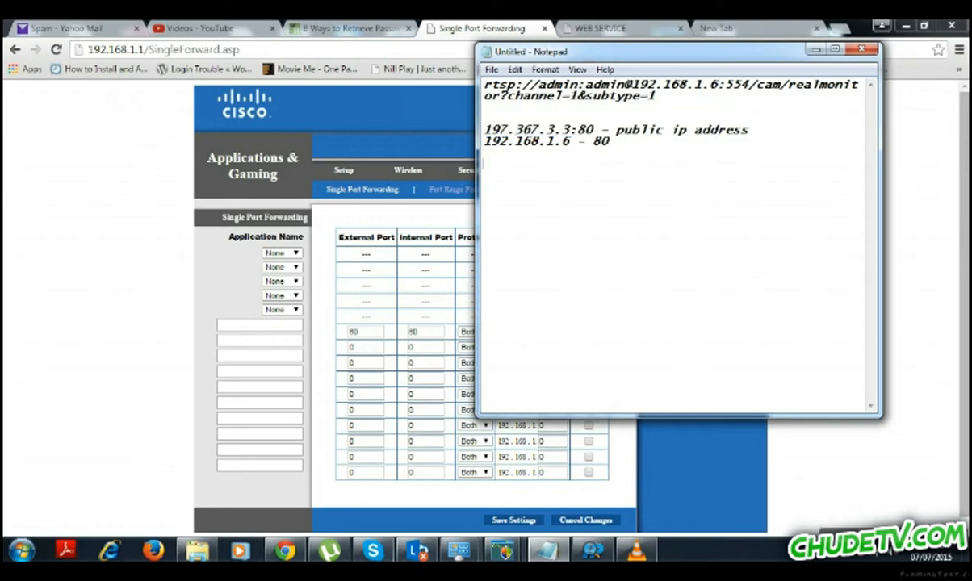
pyautogui.write('37777 port')
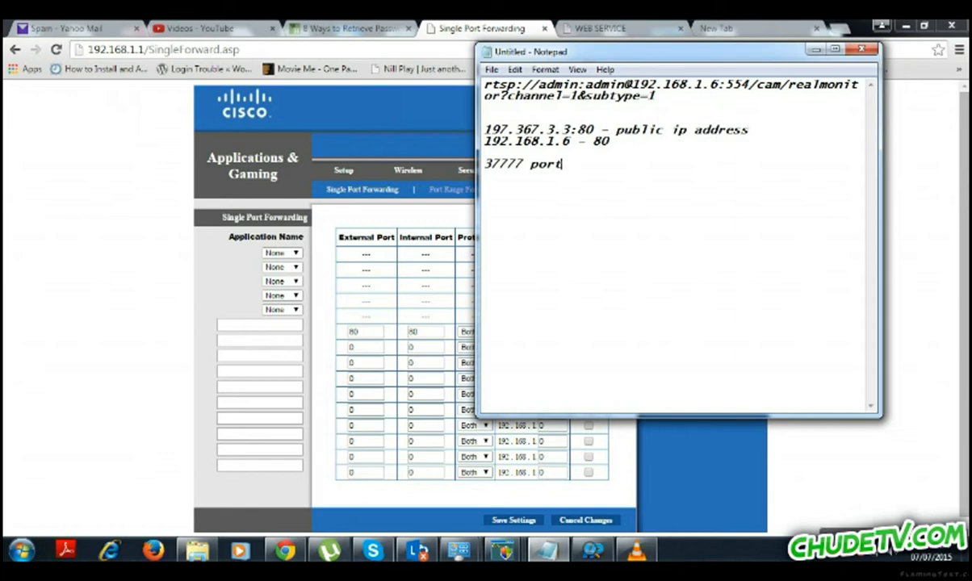
# Add an enabled forwarding rule for port 37777 to 192.168.1.6 and save the settings.
pyautogui.doubleClick(496, 167)
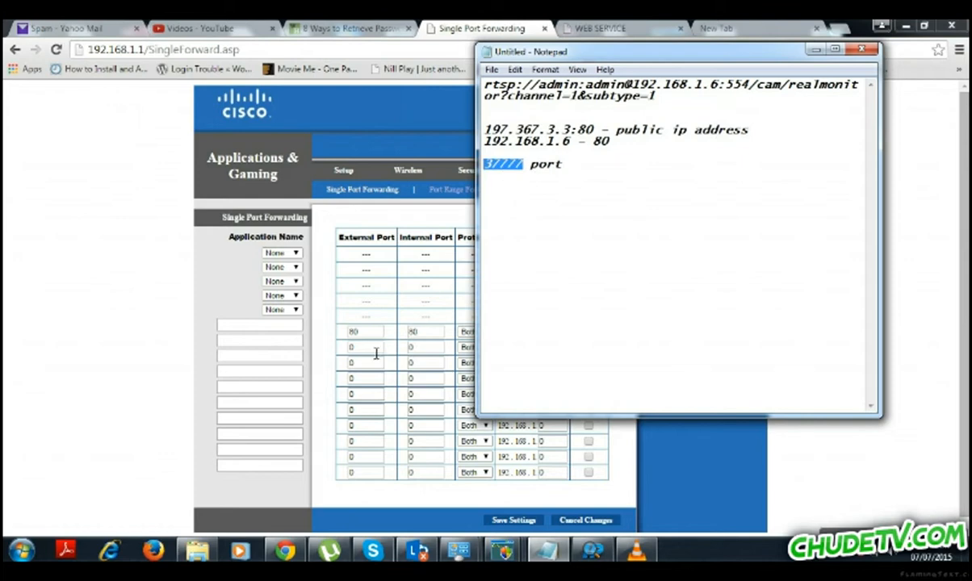
pyautogui.click(376, 353)
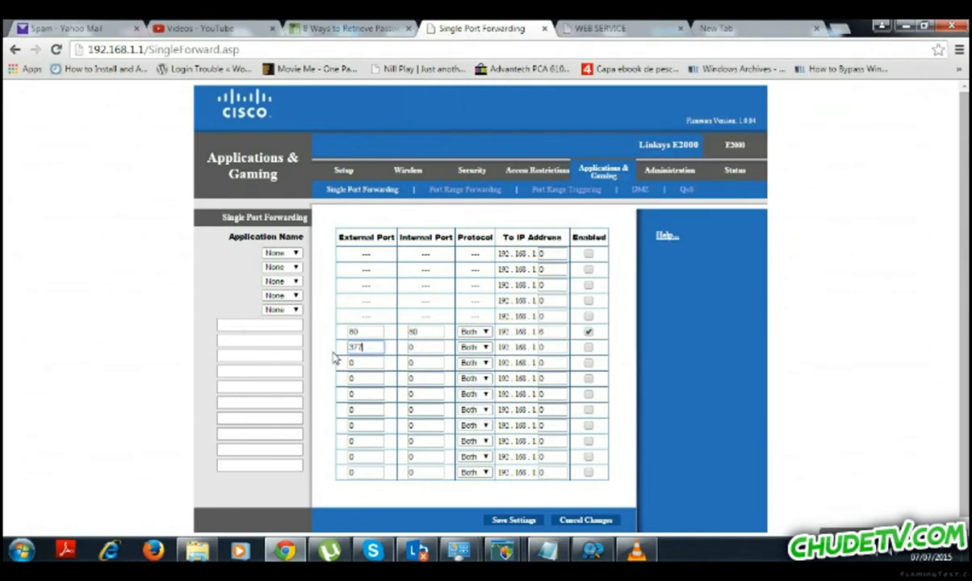
pyautogui.write('37777')
pyautogui.press('Tab')
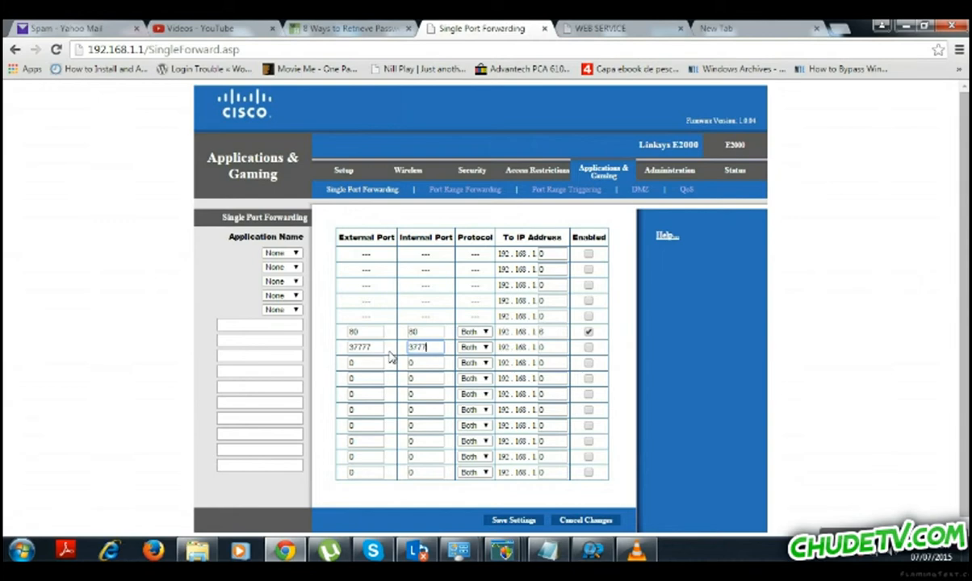
pyautogui.moveTo(552, 349); pyautogui.dragTo(544, 354)
pyautogui.write('6')
pyautogui.click(588, 347)
pyautogui.click(513, 521)
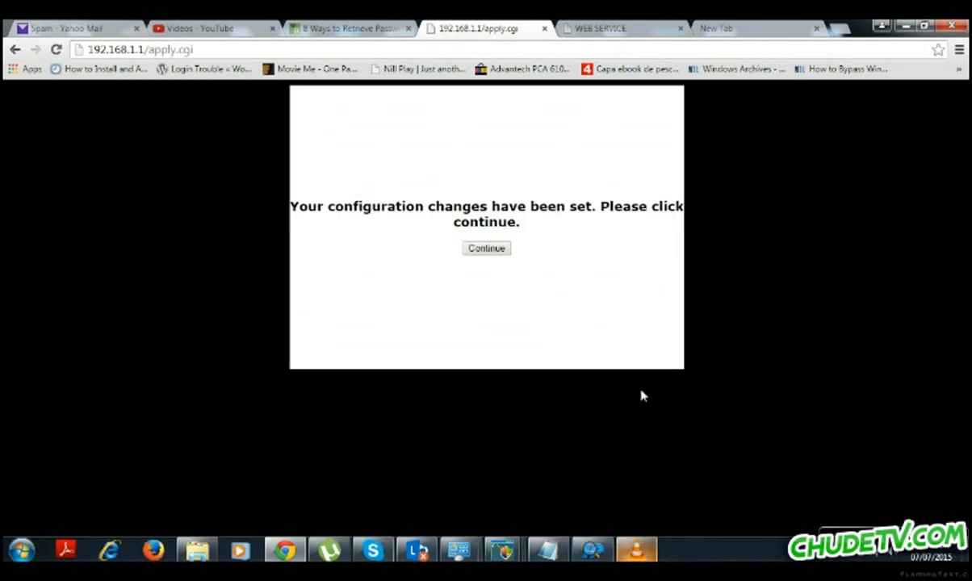
# Confirm the saved router settings with Continue and minimise the browser.
pyautogui.click(621, 28)
pyautogui.click(726, 29)
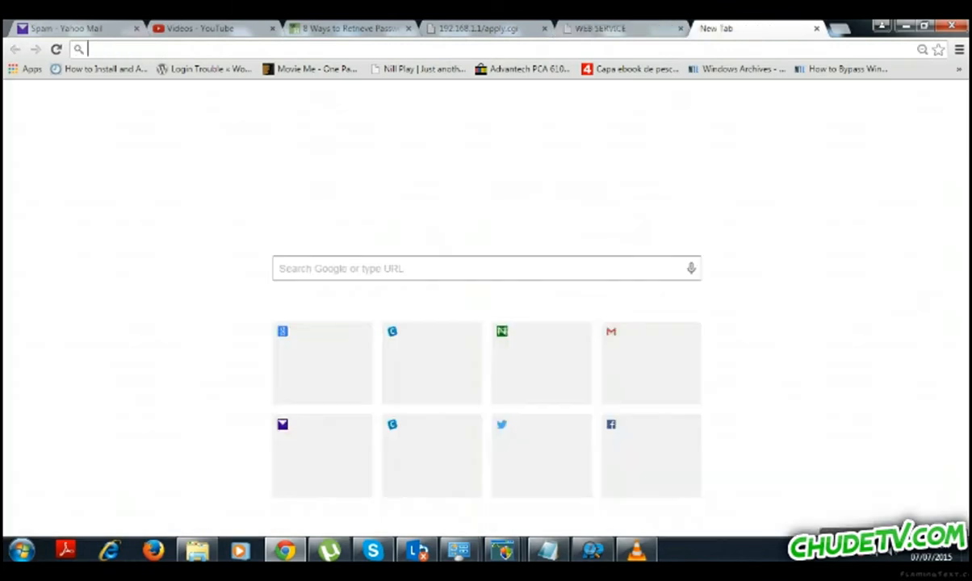
pyautogui.click(484, 28)
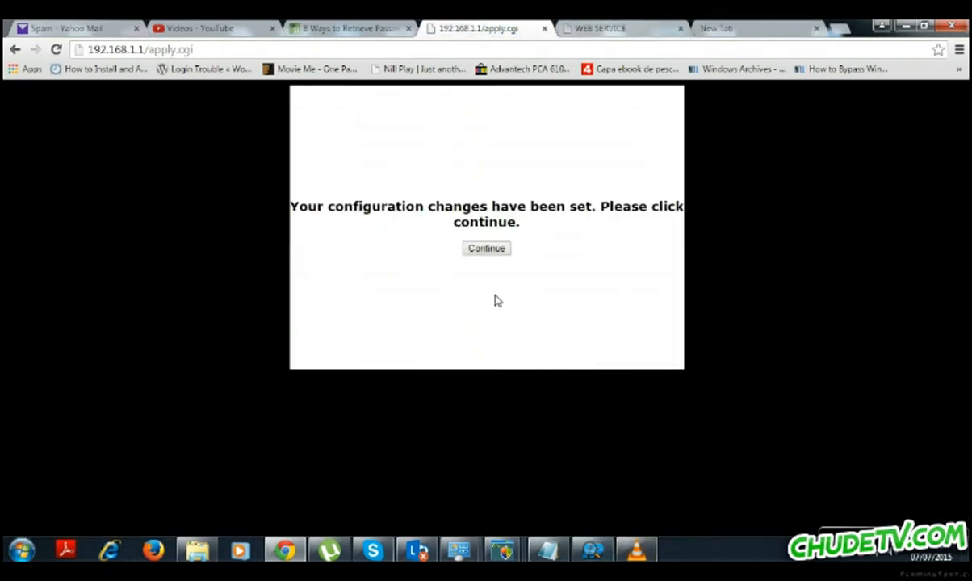
pyautogui.click(476, 251)
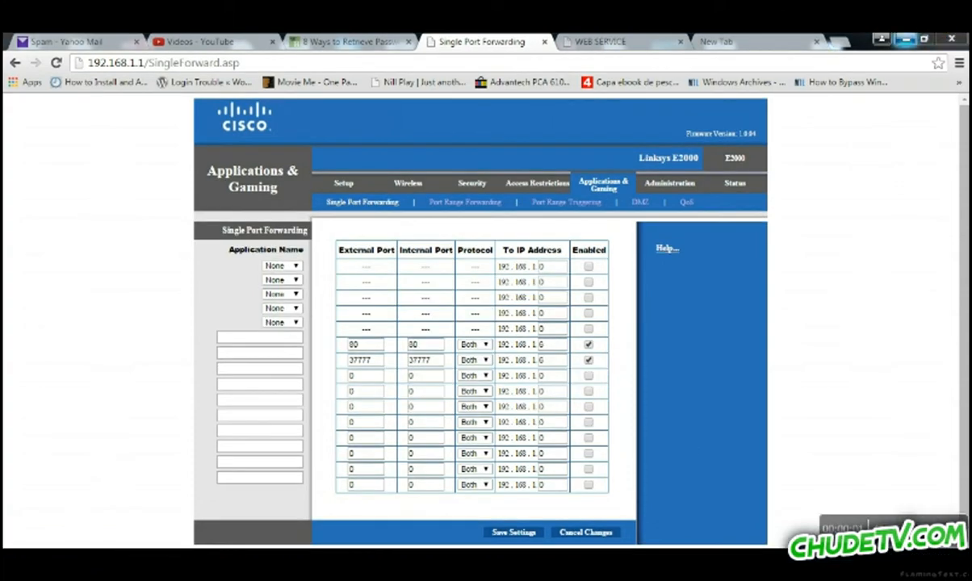
pyautogui.click(907, 39)
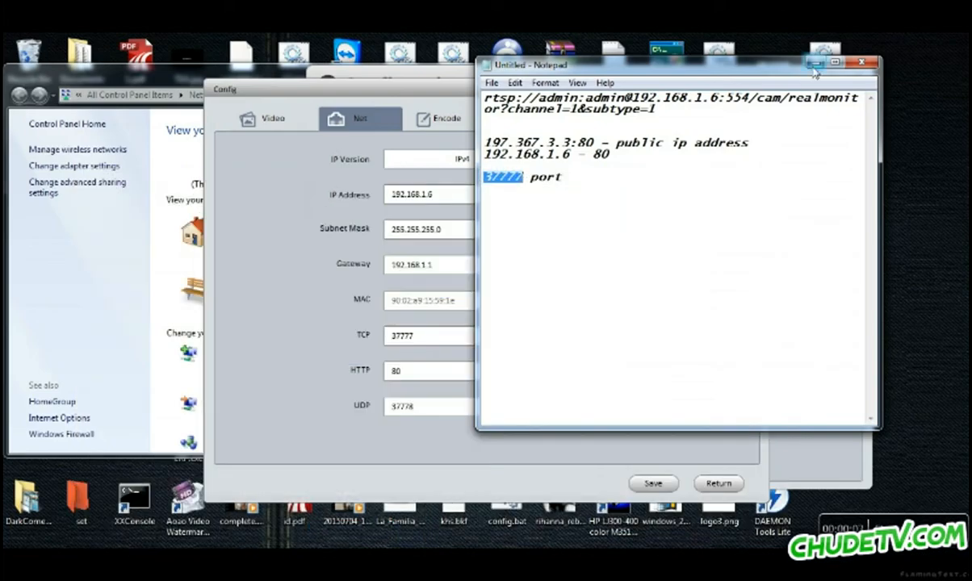
# Minimise Notepad, show the camera's Video page live preview, and move the Config window left.
pyautogui.click(763, 60)
pyautogui.click(246, 119)
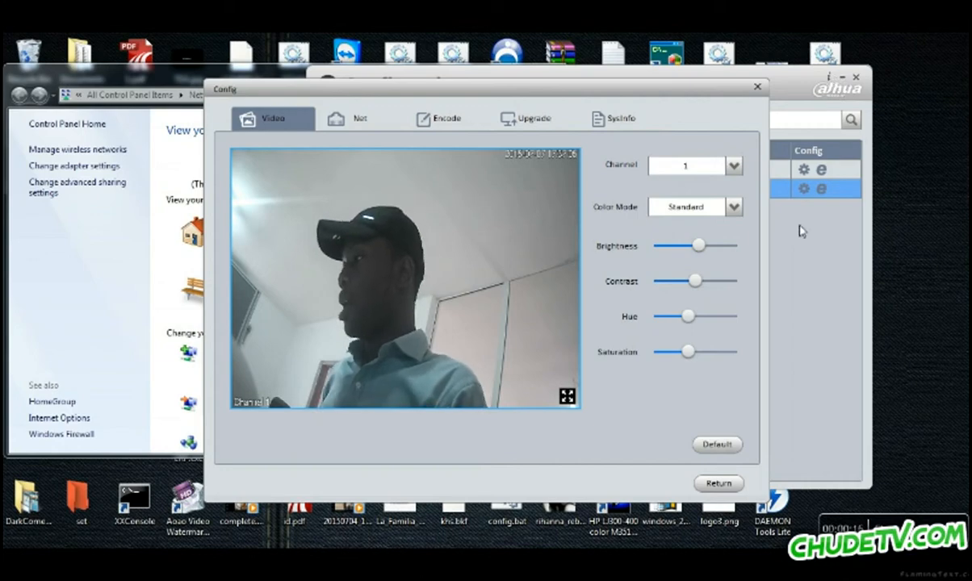
pyautogui.moveTo(710, 86); pyautogui.dragTo(467, 114)
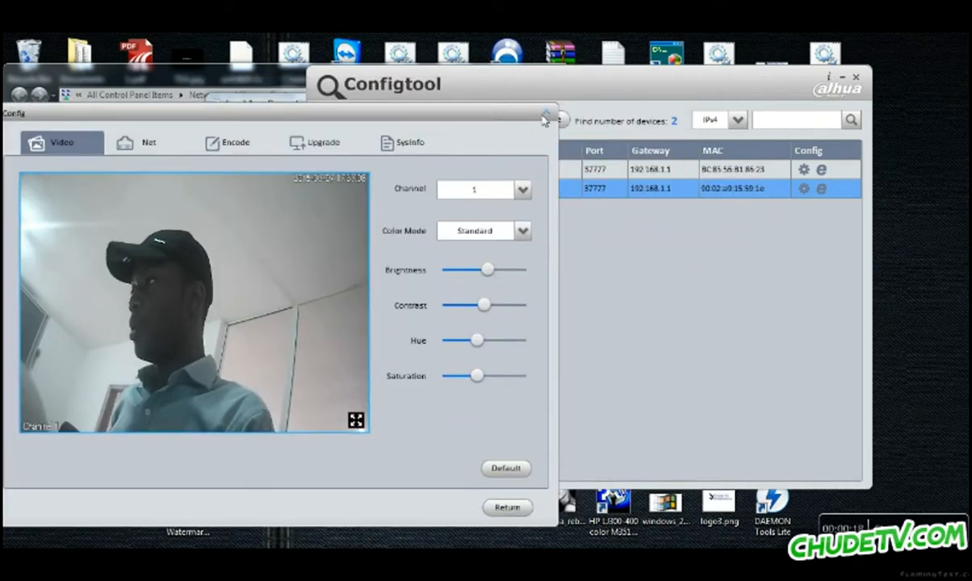
# Close the camera Config window and ConfigTool, then launch SmartPSS from the desktop.
pyautogui.click(511, 112)
pyautogui.click(855, 77)
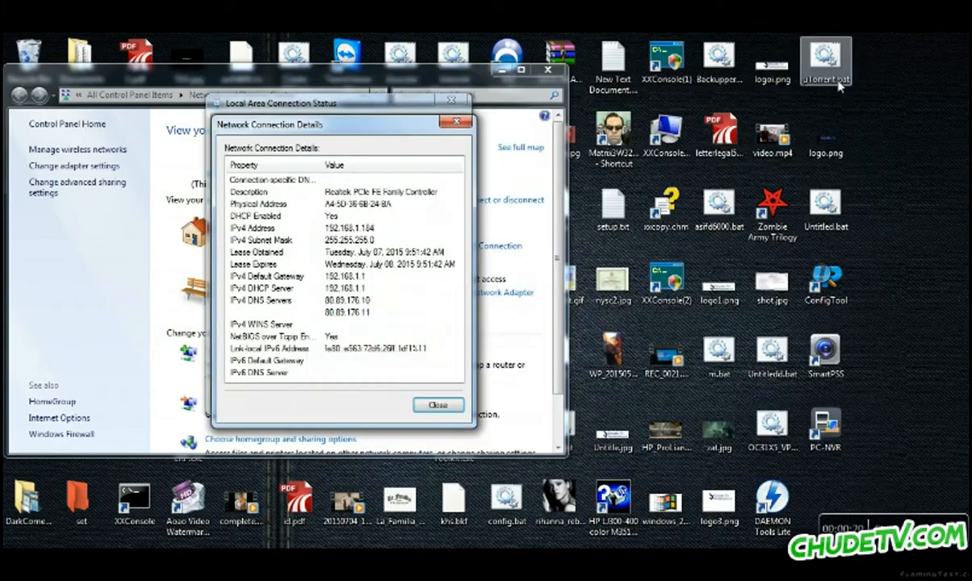
pyautogui.doubleClick(831, 355)
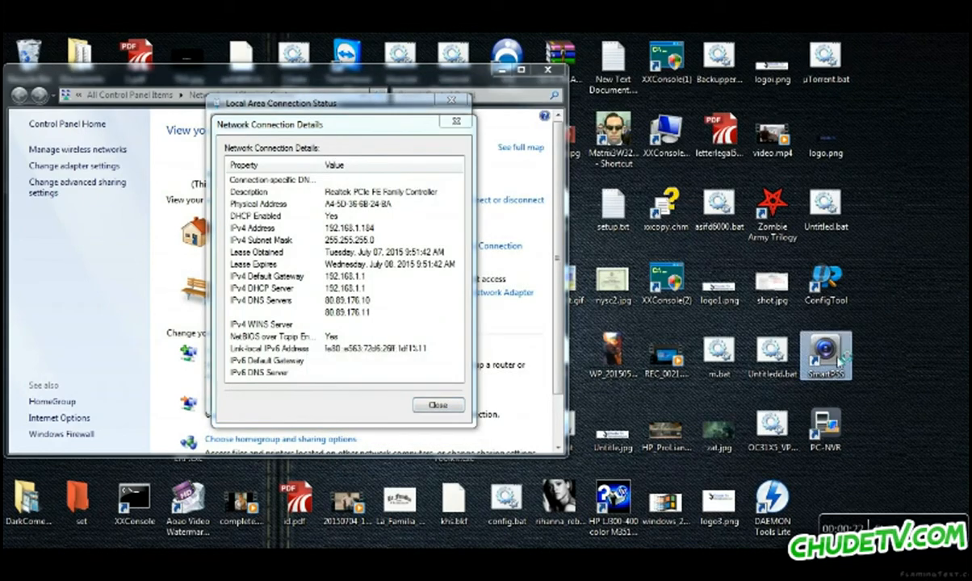
pyautogui.click(874, 428)
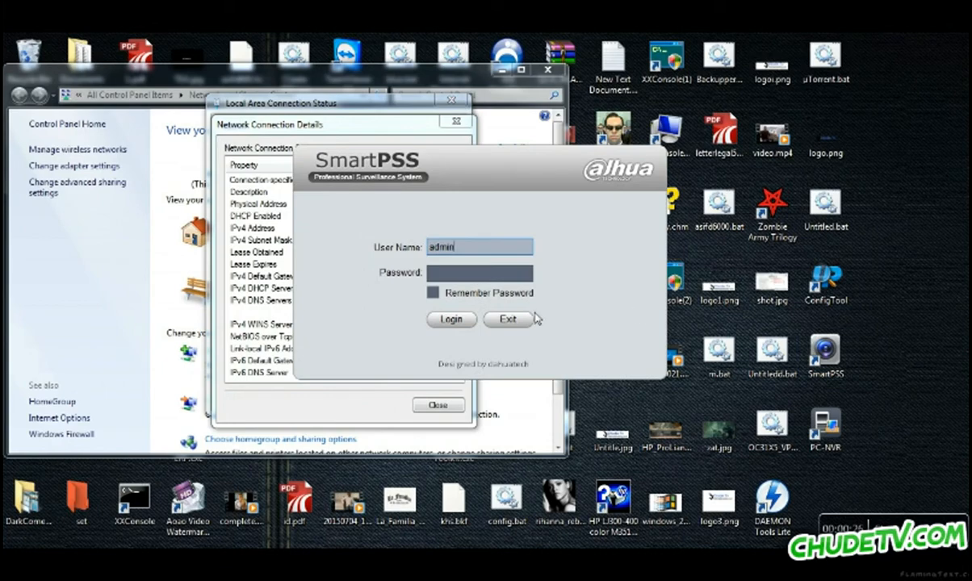
# Log in to SmartPSS with the account password and bring up the panel of all modules.
pyautogui.click(493, 277)
pyautogui.write('adm')
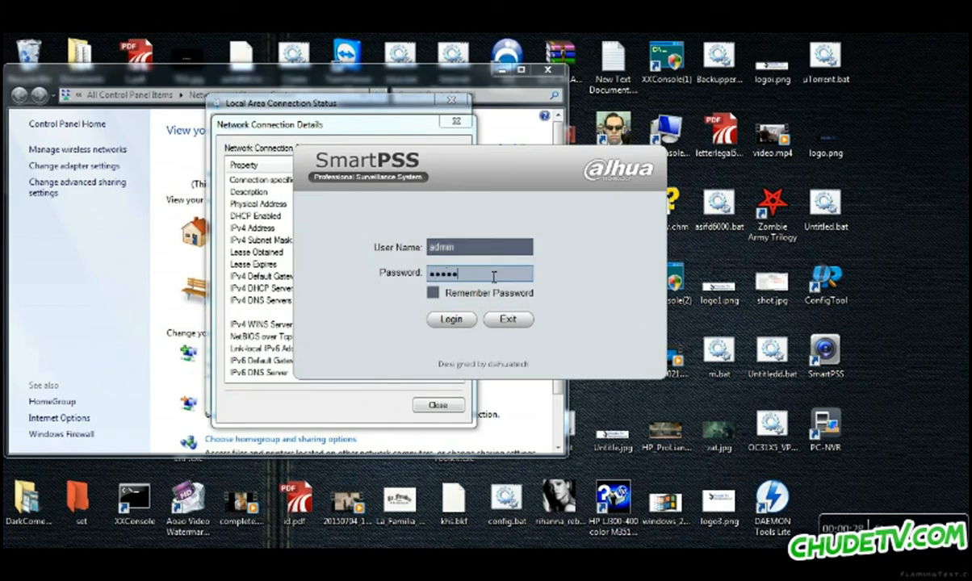
pyautogui.press('Return')
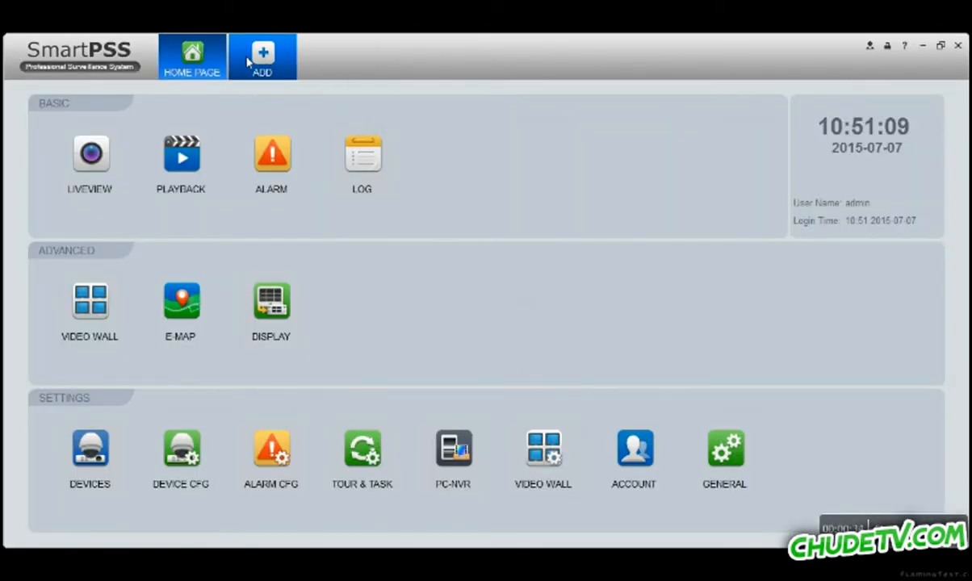
pyautogui.click(233, 55)
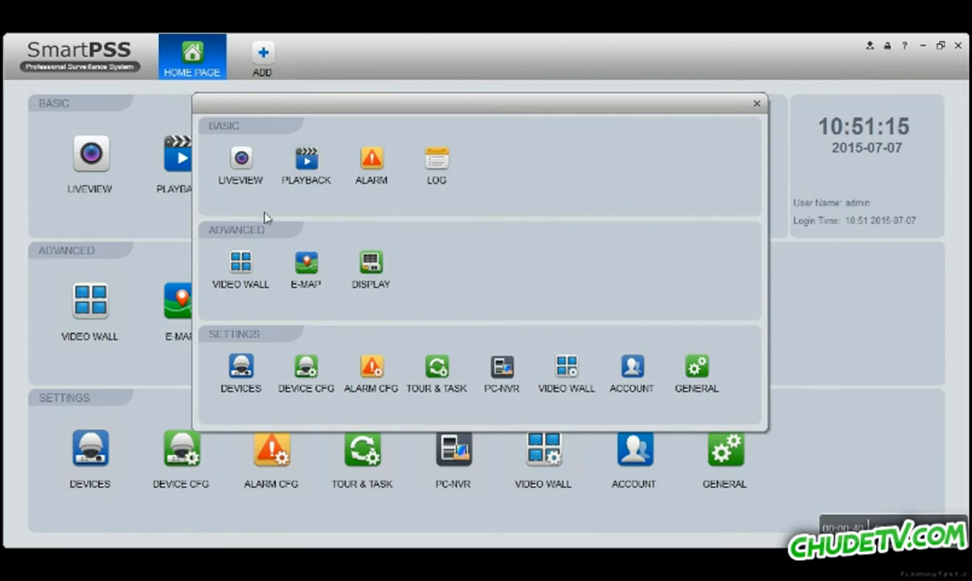
# Delete the old camera entry and re-add the found camera 192.168.1.6 from the refreshed online list.
pyautogui.click(239, 371)
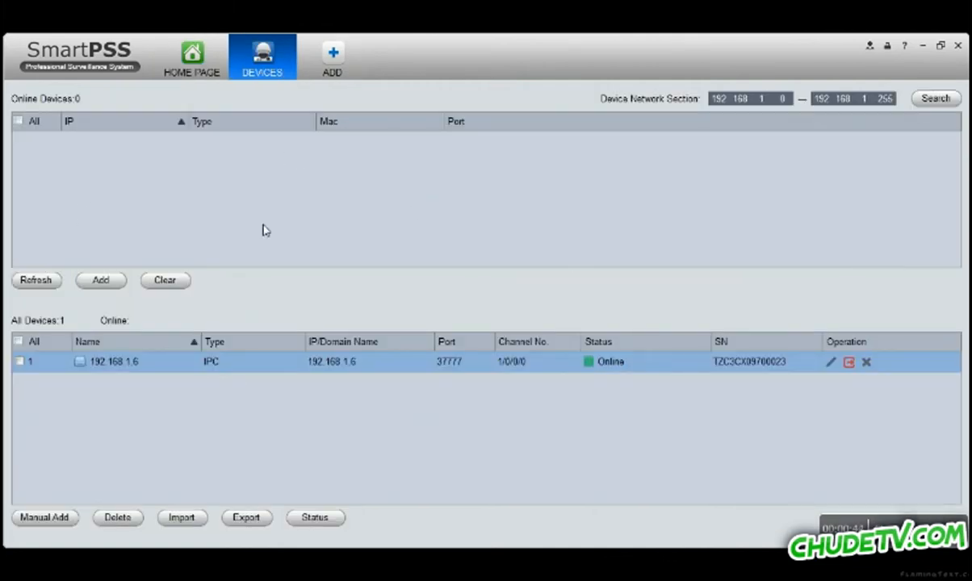
pyautogui.click(866, 362)
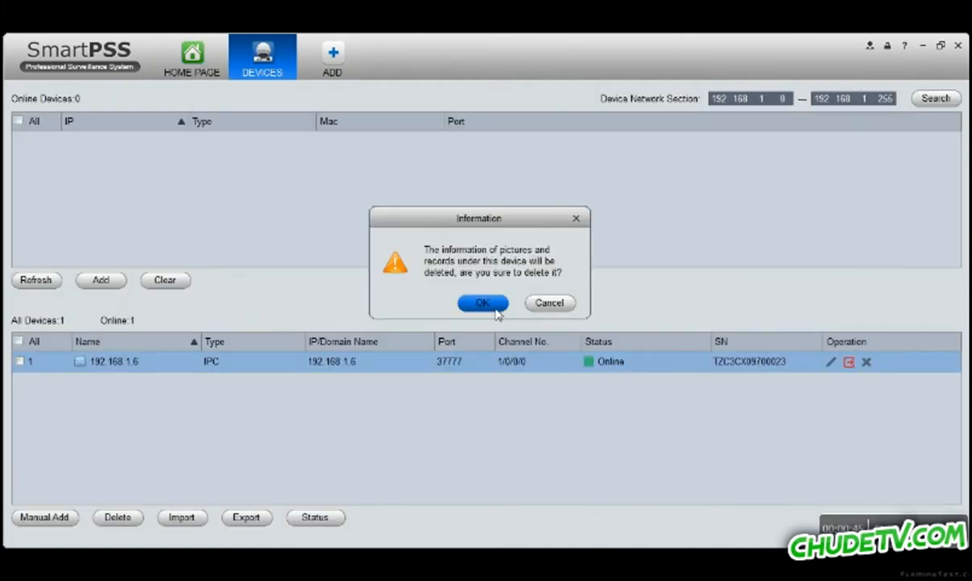
pyautogui.click(470, 293)
pyautogui.click(37, 281)
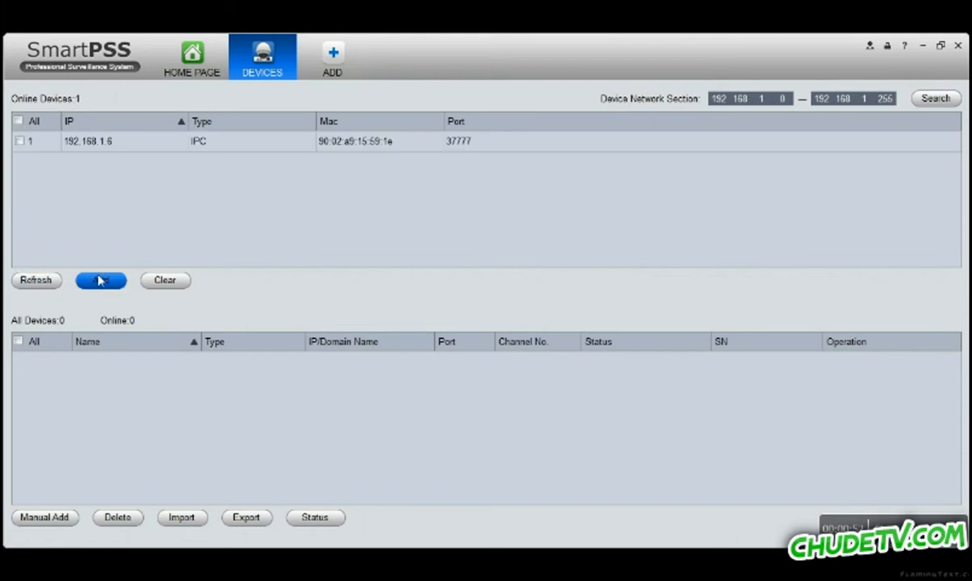
pyautogui.click(19, 142)
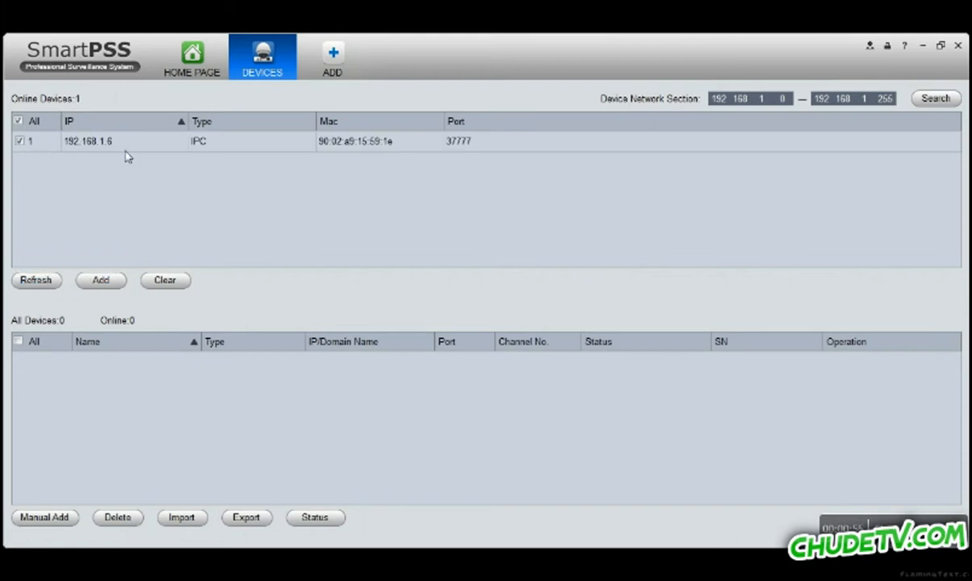
pyautogui.click(101, 281)
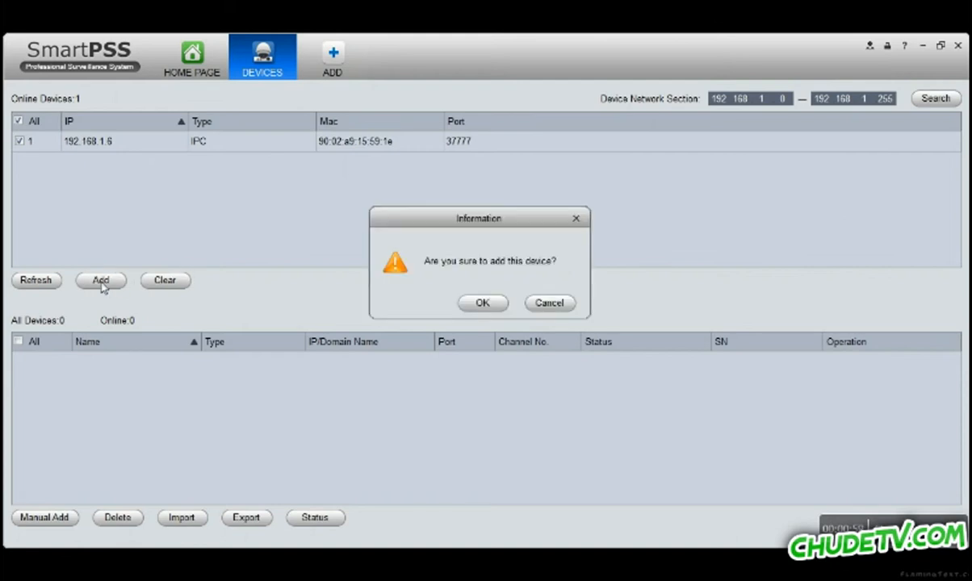
pyautogui.click(490, 309)
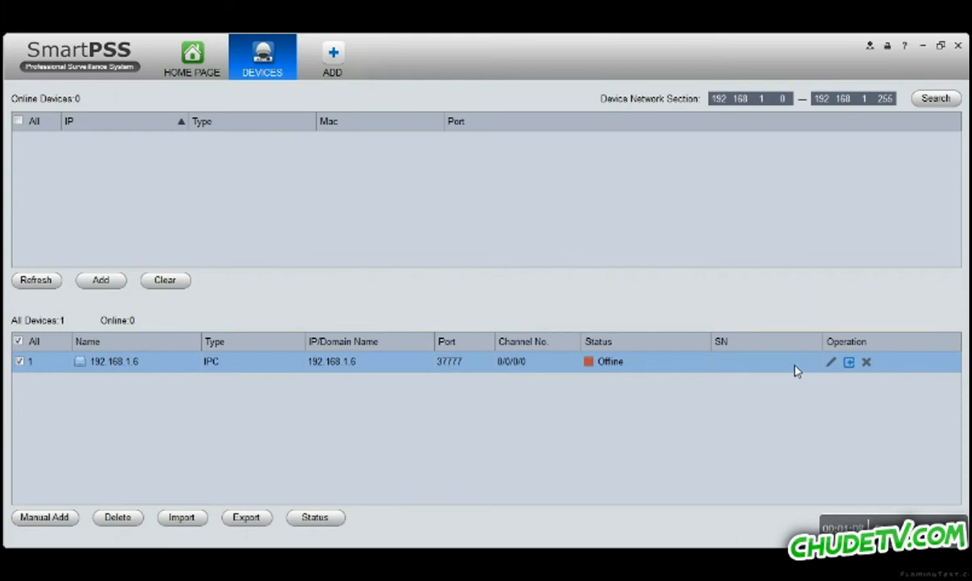
# Save the camera's device settings in Modify Device and return to the home page.
pyautogui.doubleClick(700, 368)
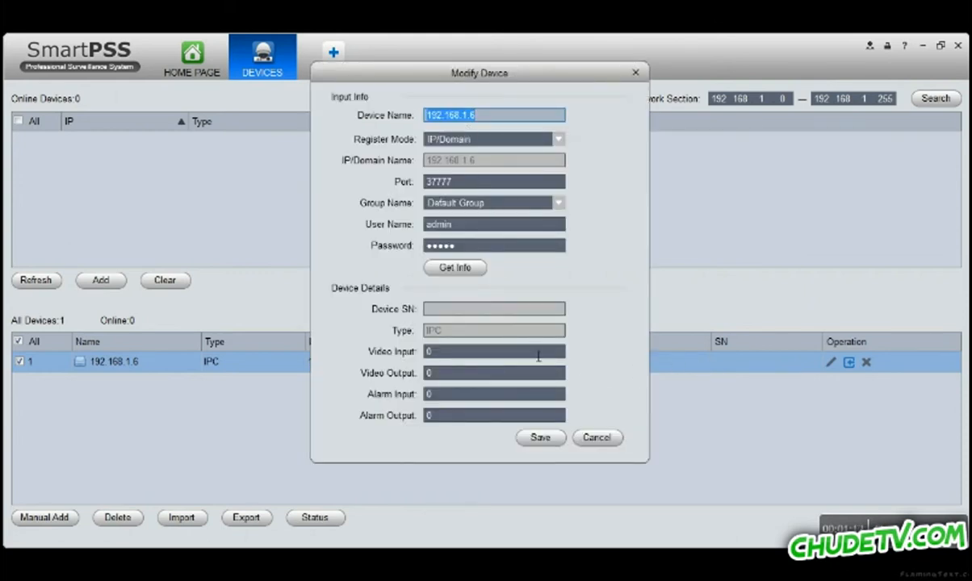
pyautogui.click(541, 438)
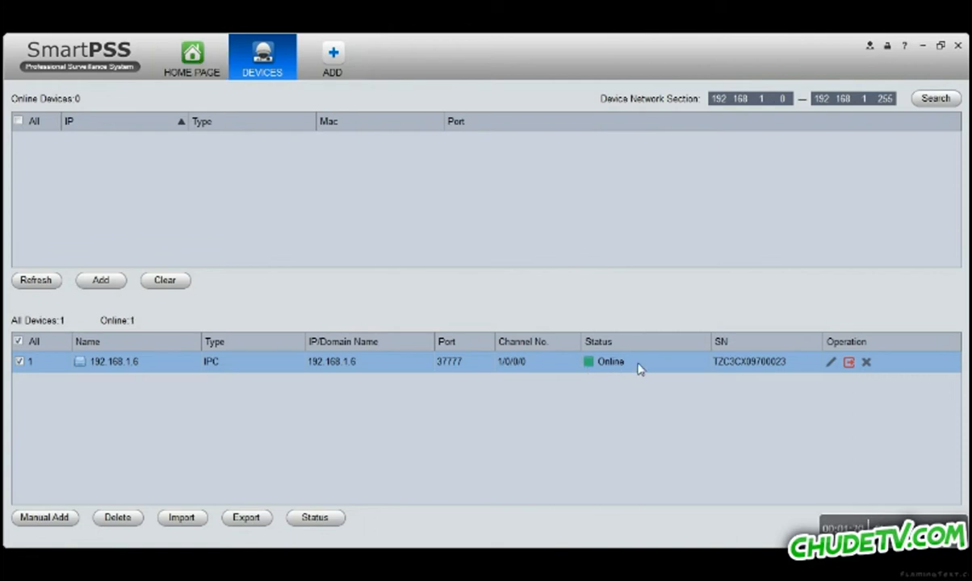
pyautogui.click(201, 62)
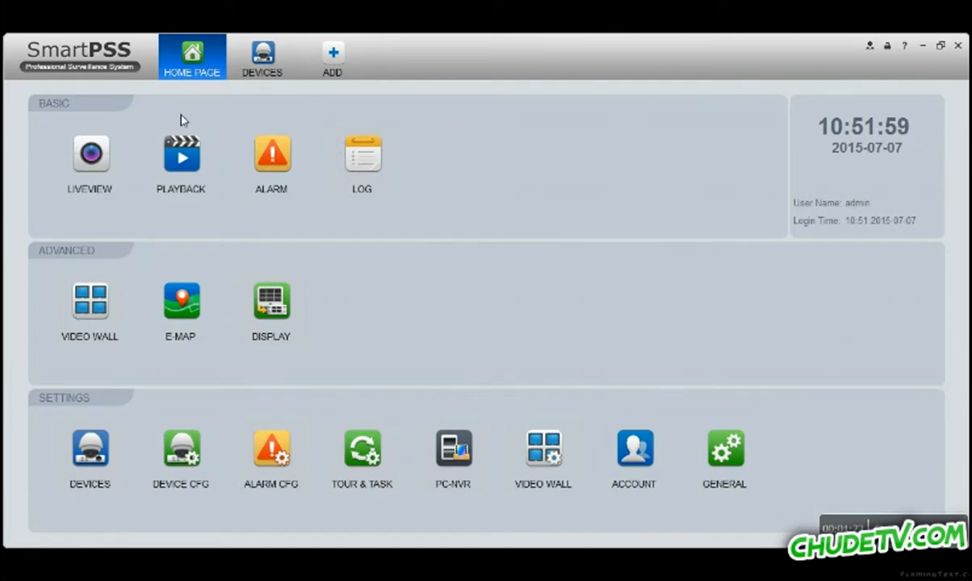
# Open Liveview and drag camera 192.168.1.6 onto the top-left pane.
pyautogui.click(91, 157)
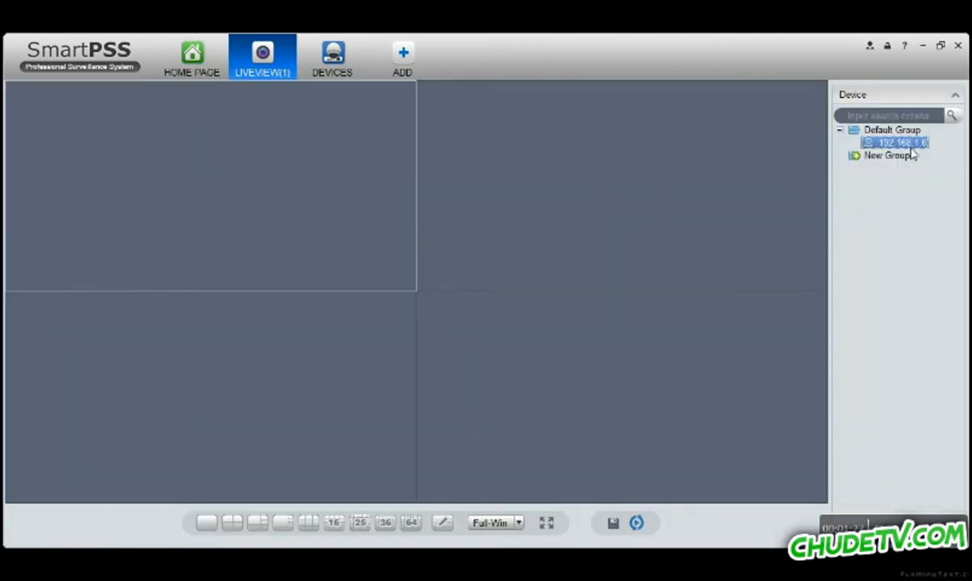
pyautogui.moveTo(902, 143); pyautogui.dragTo(867, 173)
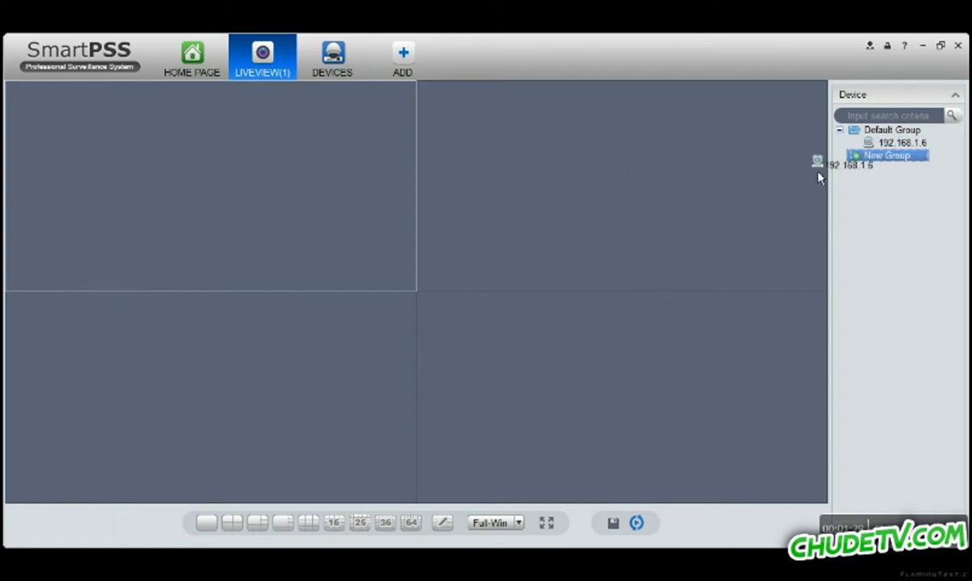
pyautogui.moveTo(308, 209); pyautogui.dragTo(301, 191)
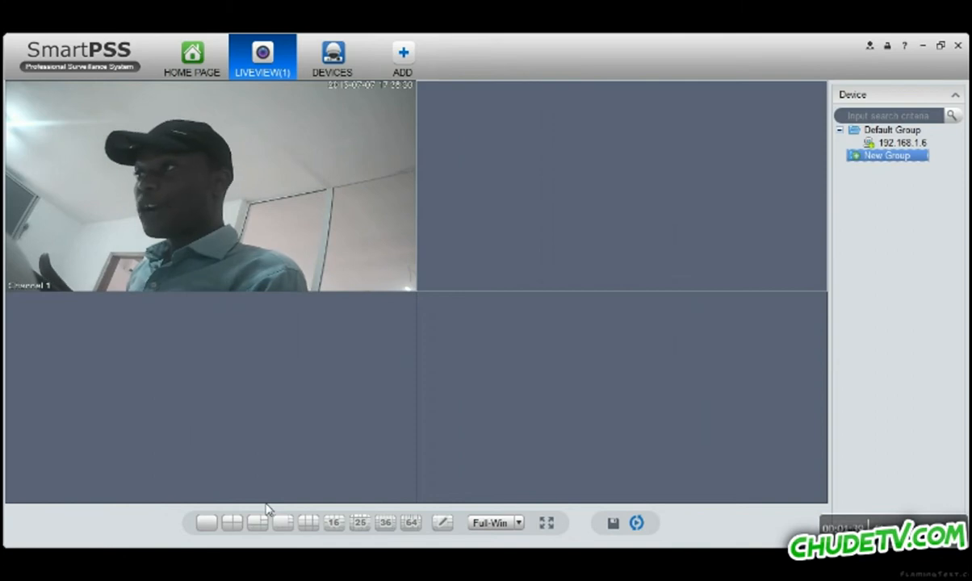
# Switch to a nine-pane layout and fill the top and middle rows with camera 192.168.1.6.
pyautogui.click(309, 524)
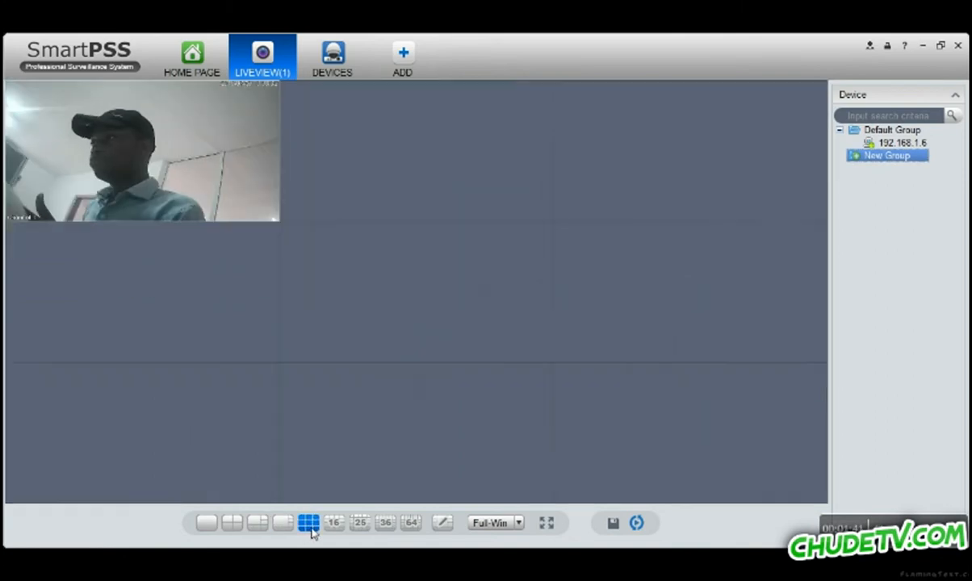
pyautogui.moveTo(901, 144); pyautogui.dragTo(441, 163)
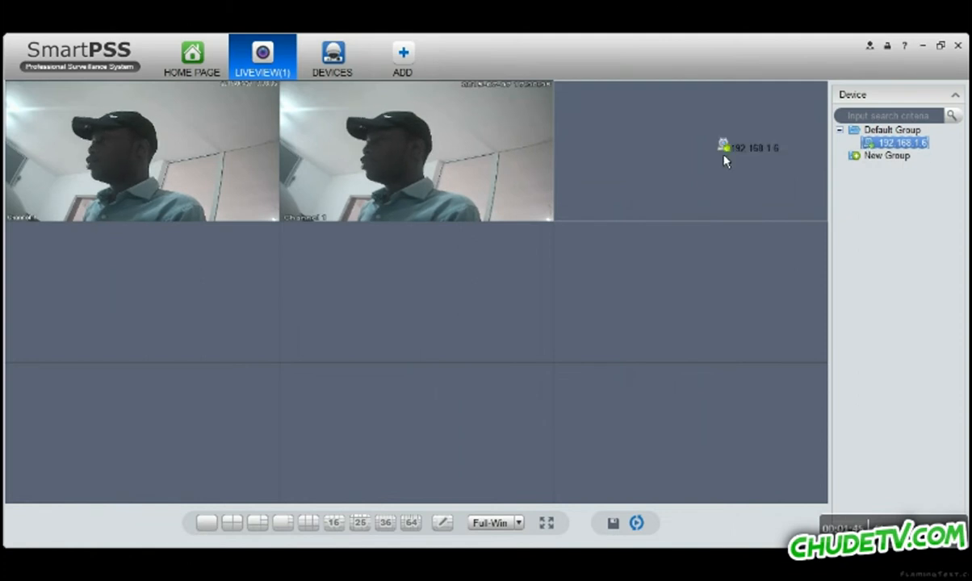
pyautogui.moveTo(724, 156); pyautogui.dragTo(723, 158)
pyautogui.moveTo(898, 143); pyautogui.dragTo(680, 296)
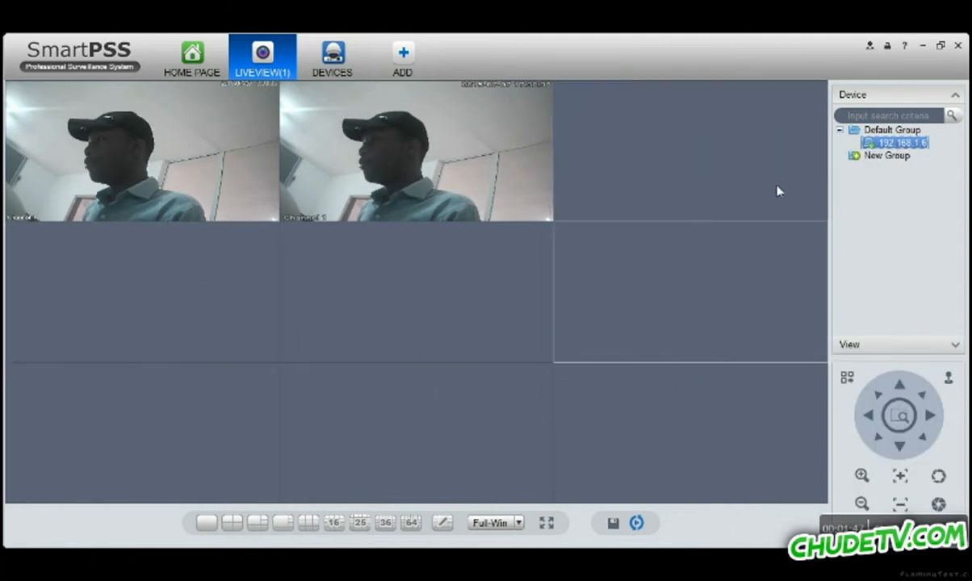
pyautogui.moveTo(882, 144); pyautogui.dragTo(194, 274)
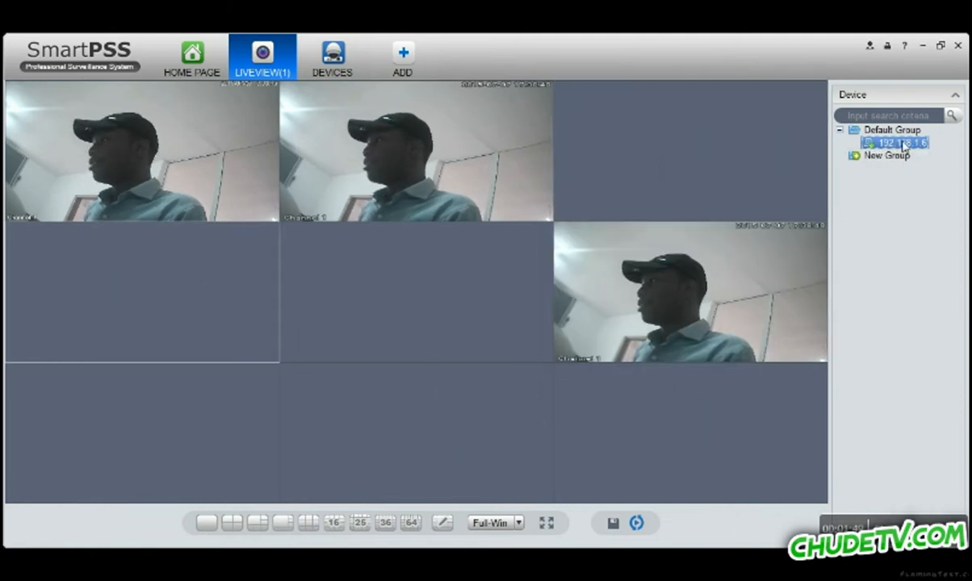
pyautogui.moveTo(901, 143); pyautogui.dragTo(455, 291)
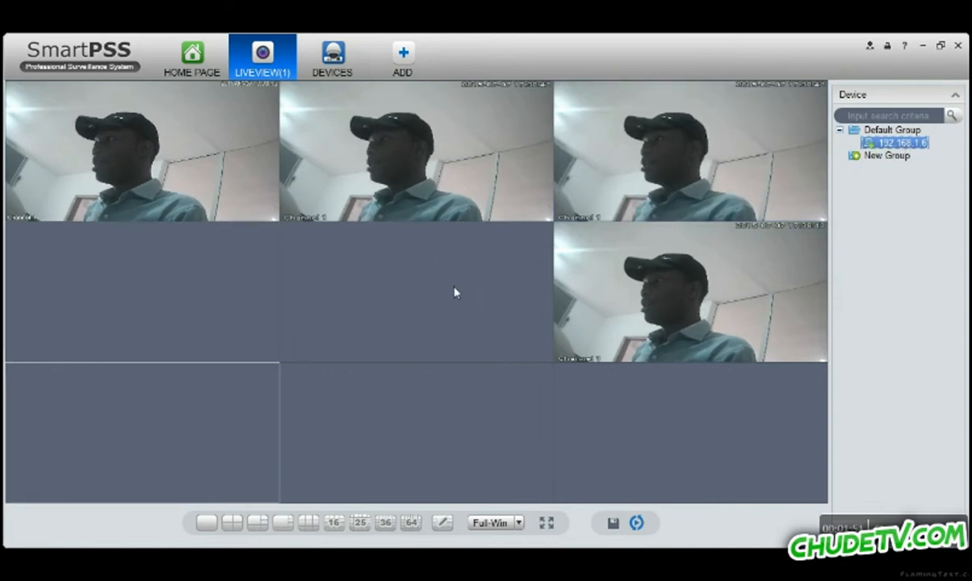
pyautogui.moveTo(878, 145); pyautogui.dragTo(198, 316)
# Fill the bottom row with the camera and change the layout back to a 2×2 grid.
pyautogui.moveTo(869, 144); pyautogui.dragTo(725, 430)
pyautogui.click(876, 144)
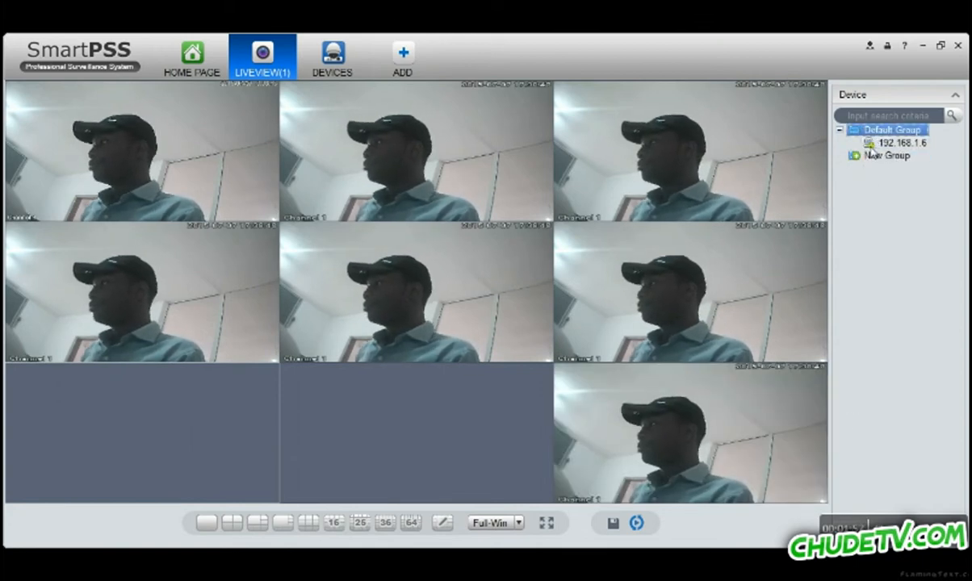
pyautogui.moveTo(871, 152); pyautogui.dragTo(450, 424)
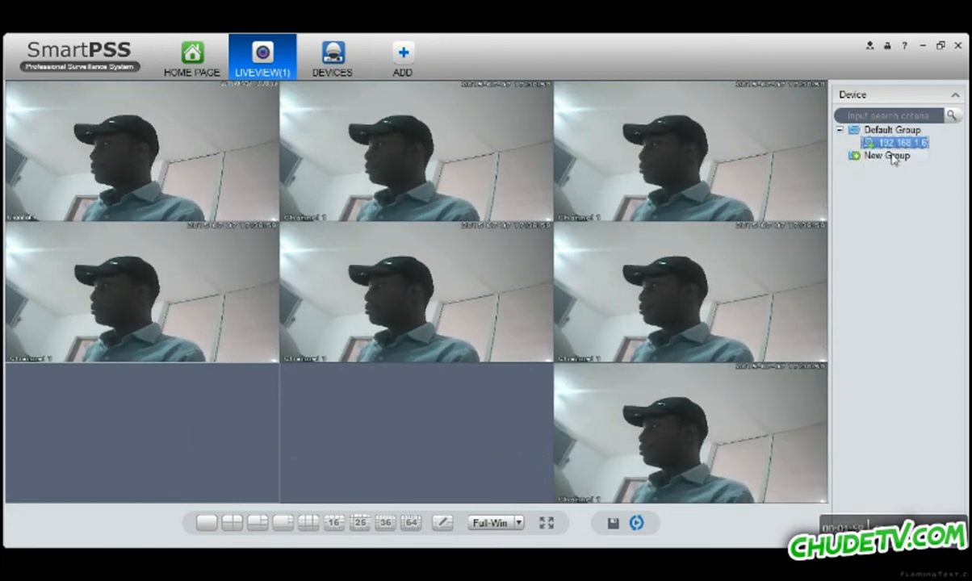
pyautogui.moveTo(880, 145); pyautogui.dragTo(193, 429)
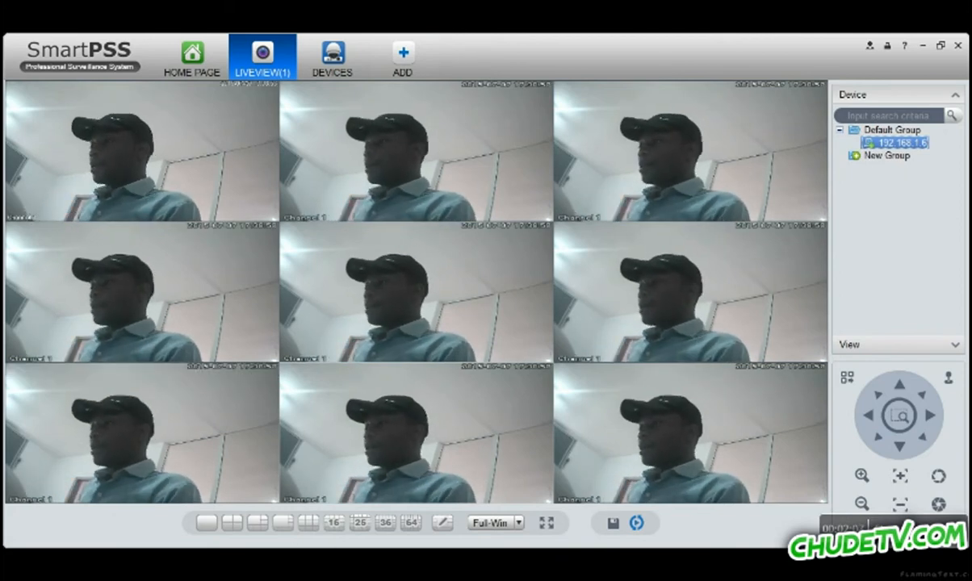
pyautogui.click(233, 525)
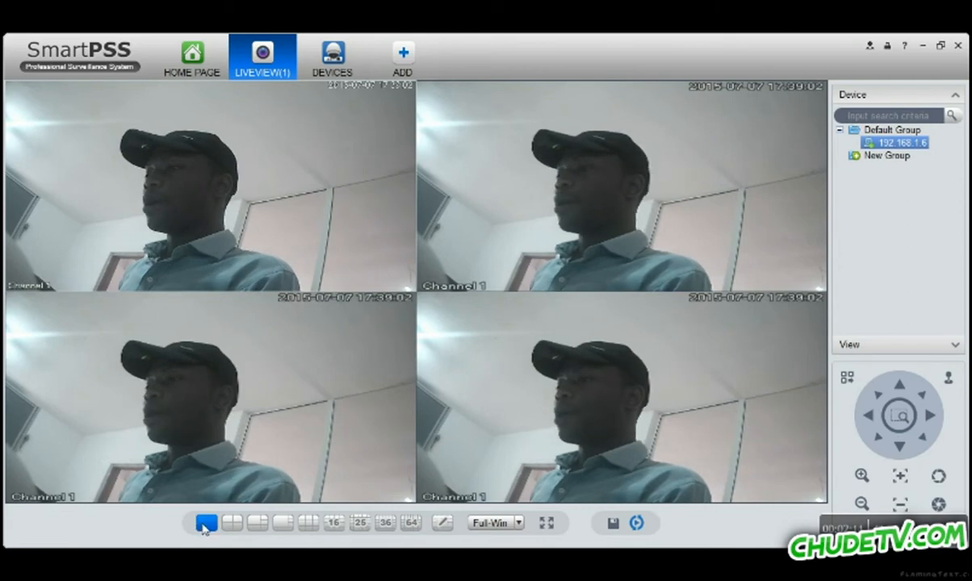
# Switch the live view to the single full-size window layout.
pyautogui.click(206, 524)
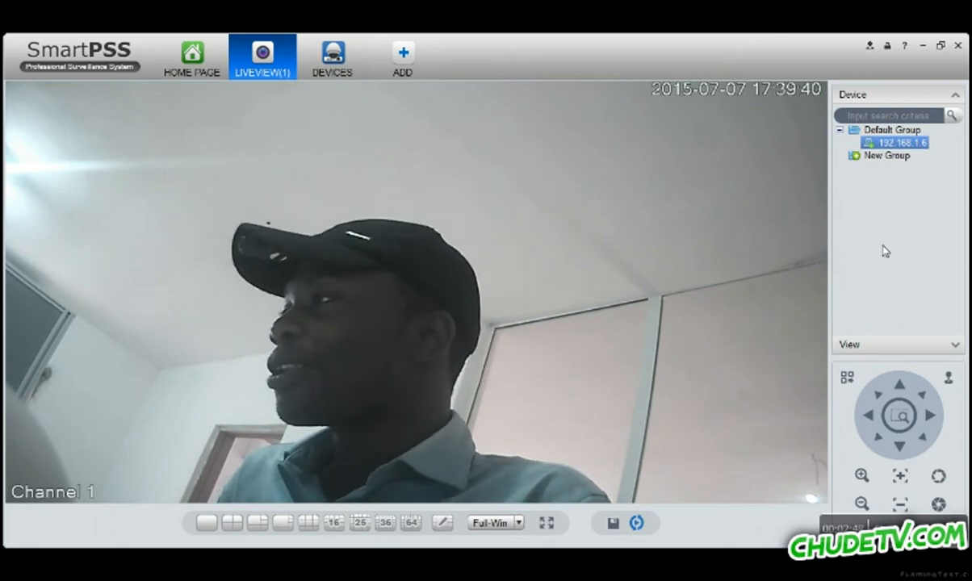
pyautogui.click(633, 524)
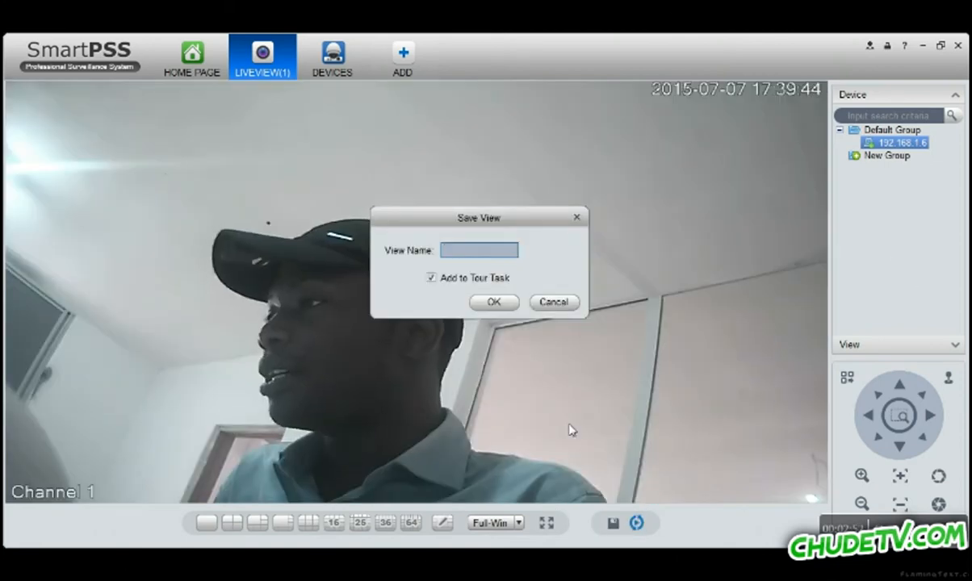
pyautogui.click(555, 303)
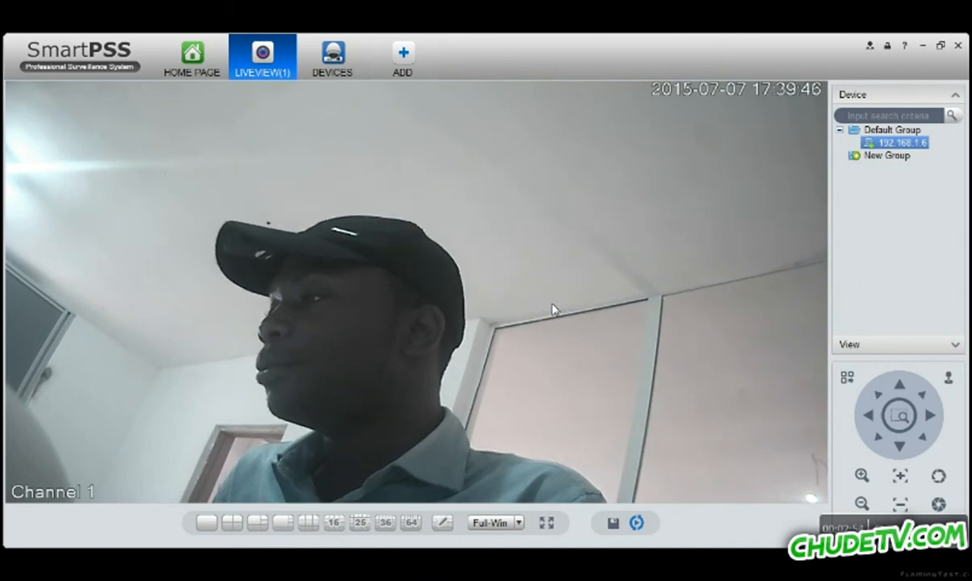
pyautogui.click(636, 524)
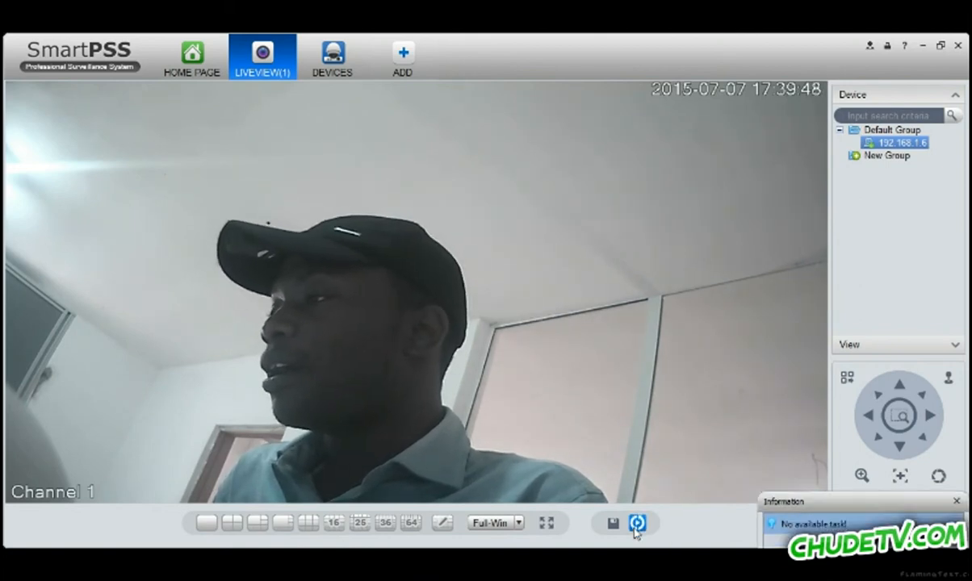
pyautogui.click(958, 478)
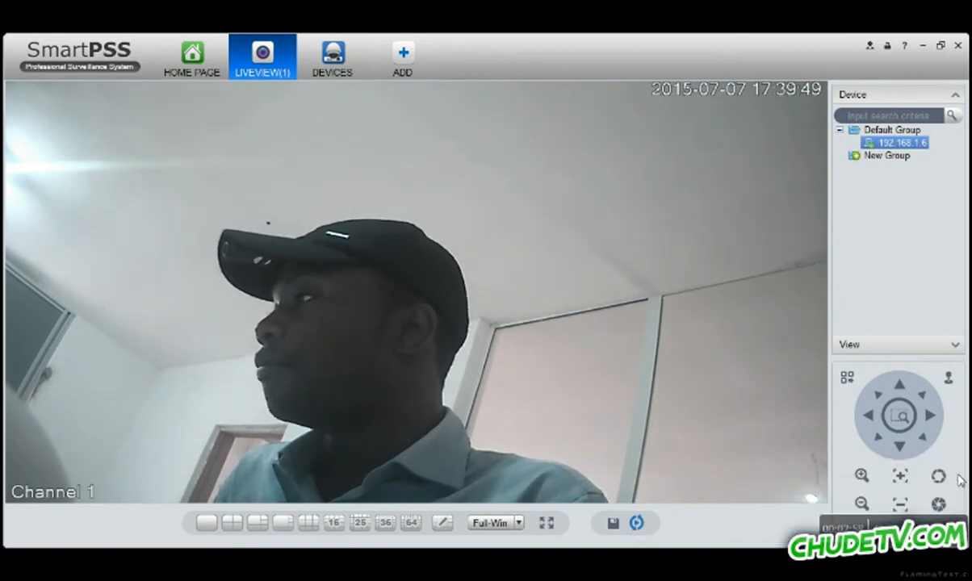
pyautogui.click(202, 70)
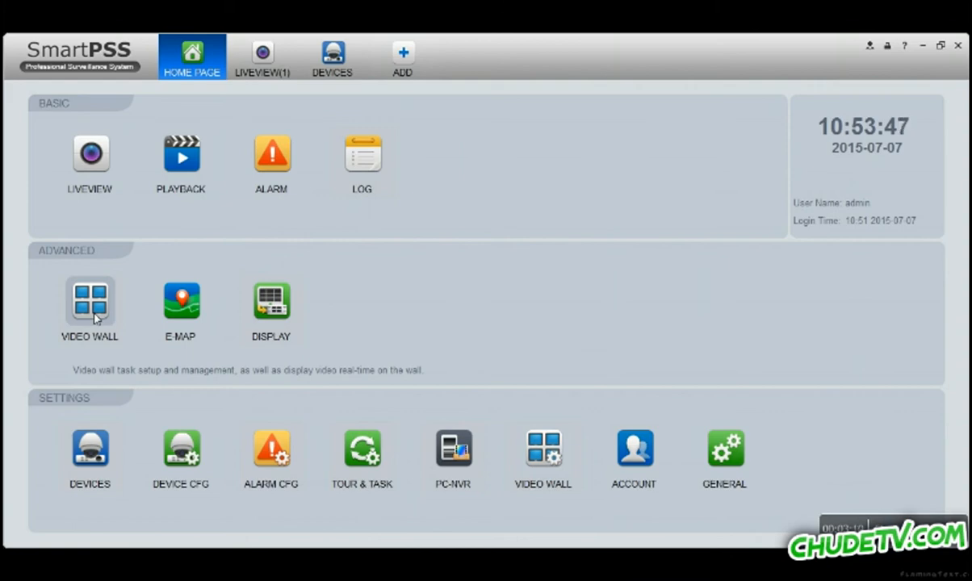
pyautogui.click(272, 57)
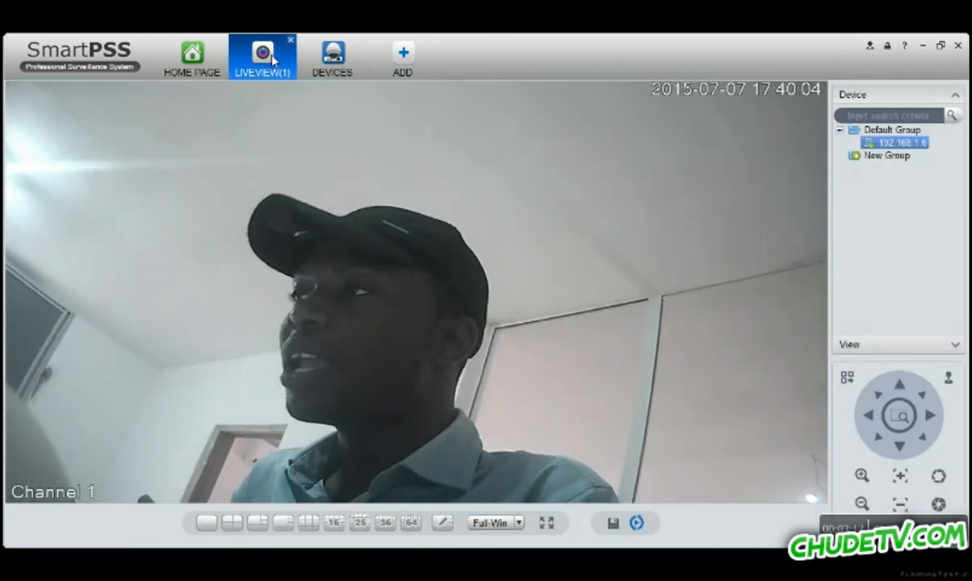